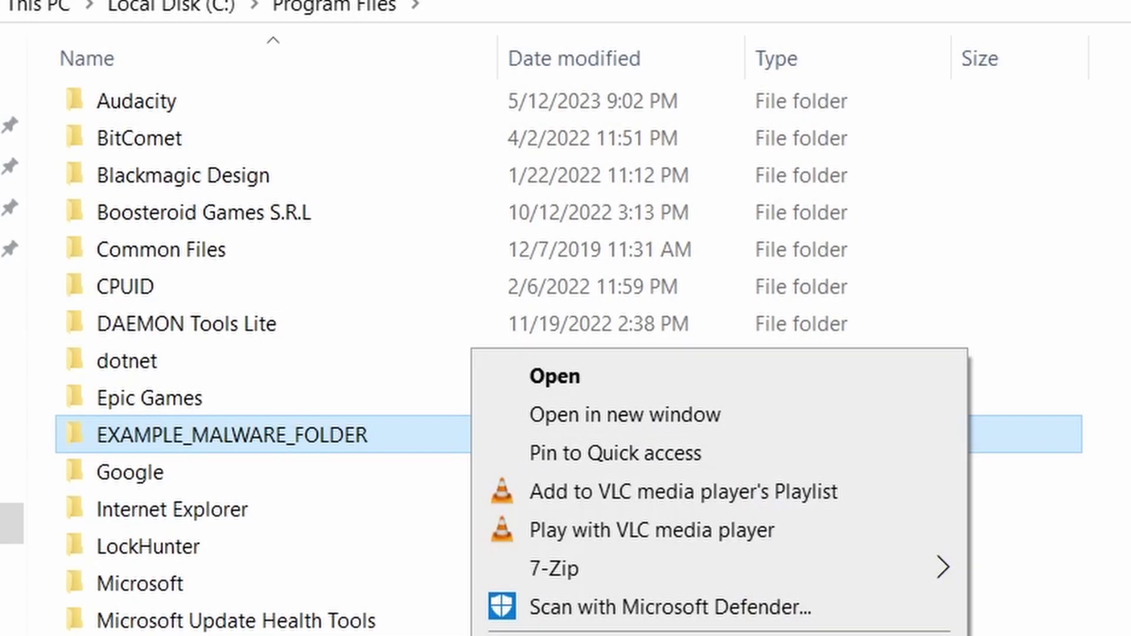
Step: Try deleting the locked EXAMPLE_MALWARE_FOLDER, then remove the chrome policy template
key(Escape)
key(Delete)
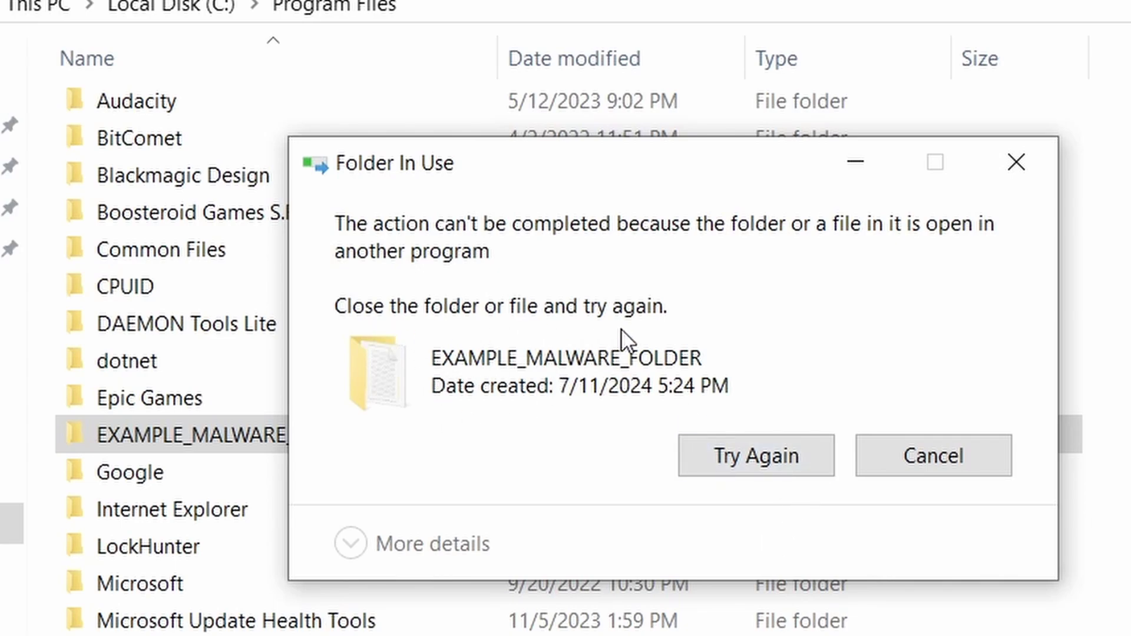
click(744, 462)
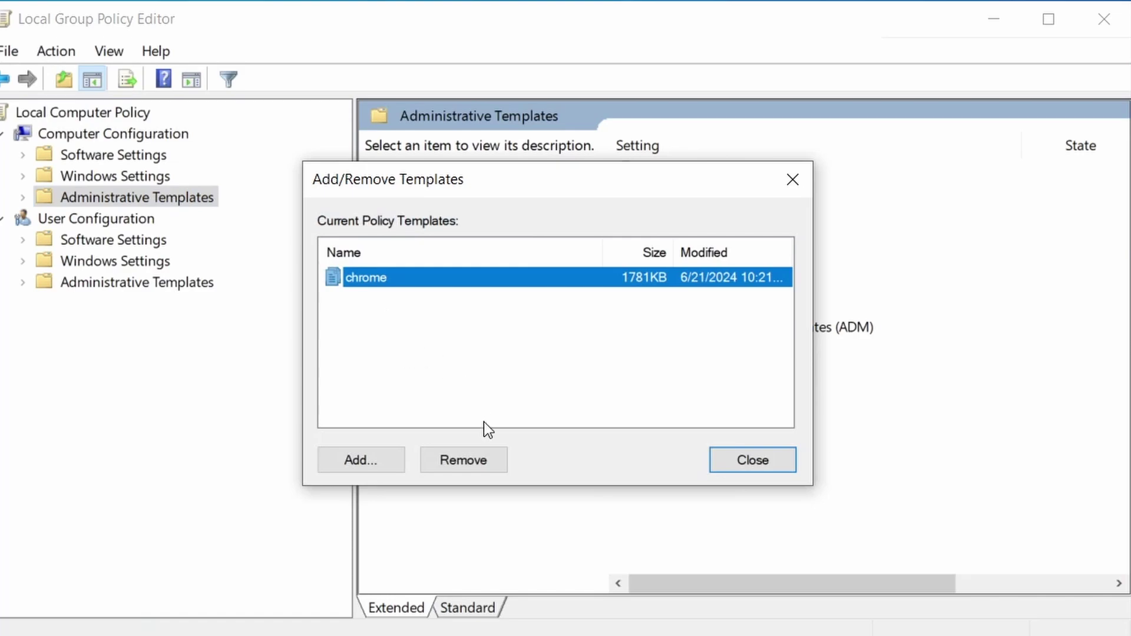
click(476, 459)
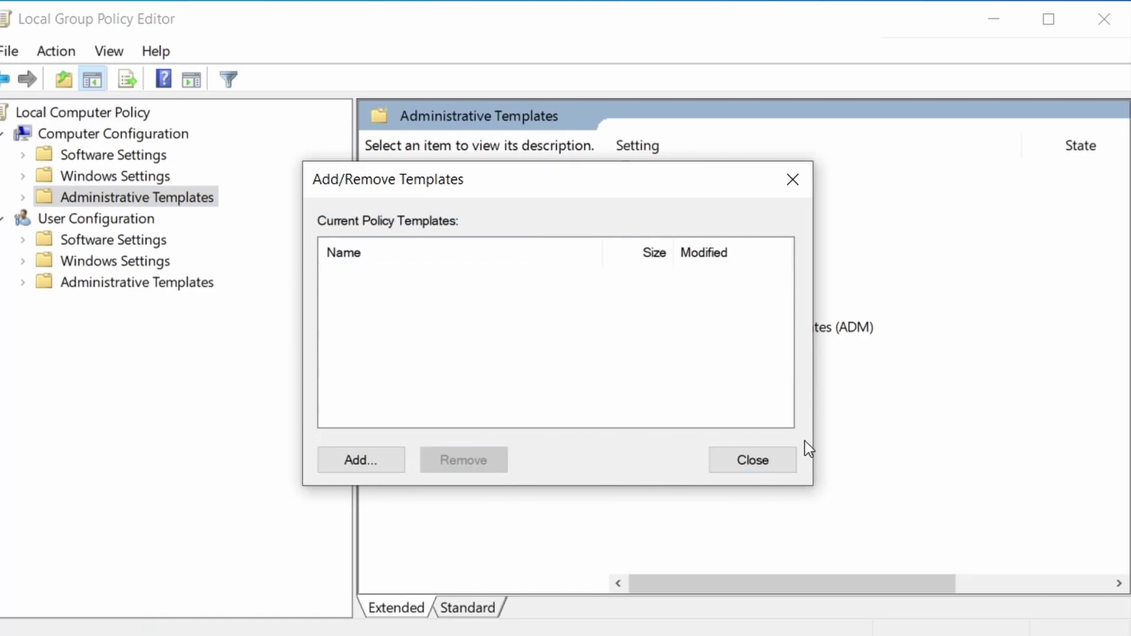
click(788, 458)
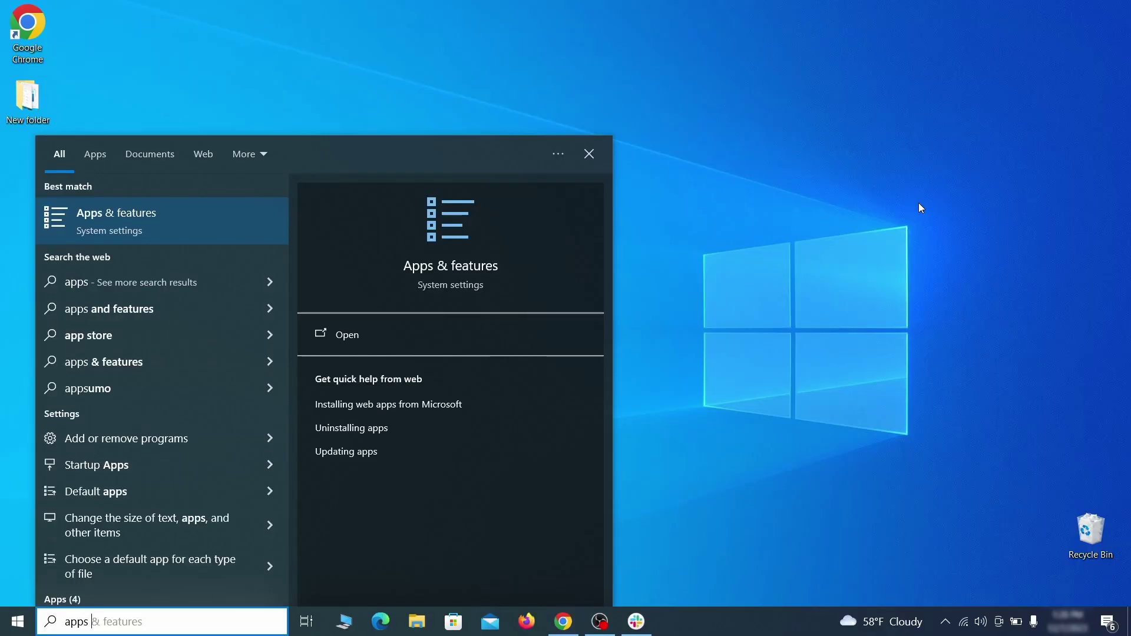
Step: Open Apps & features and sort the installed apps by install date
text(features)
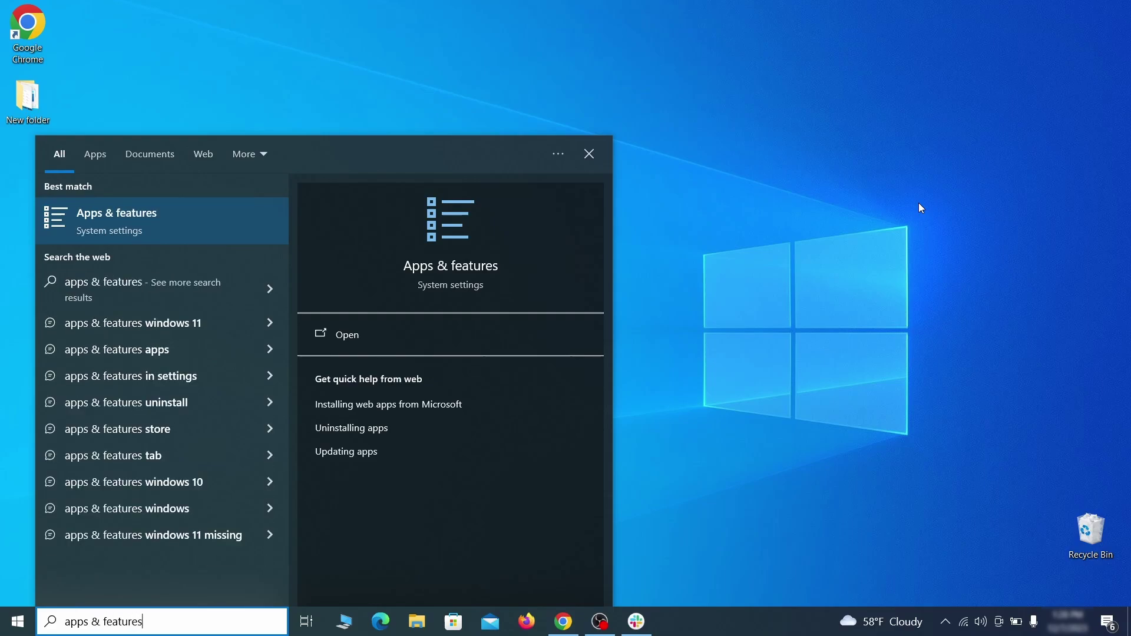
key(Return)
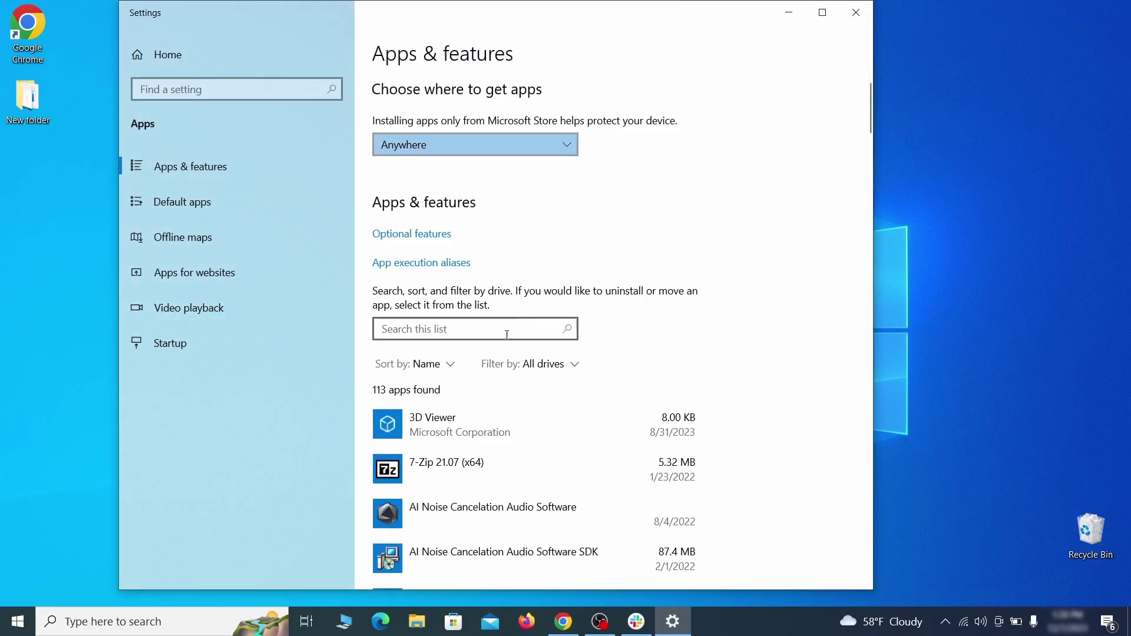
click(438, 364)
click(434, 442)
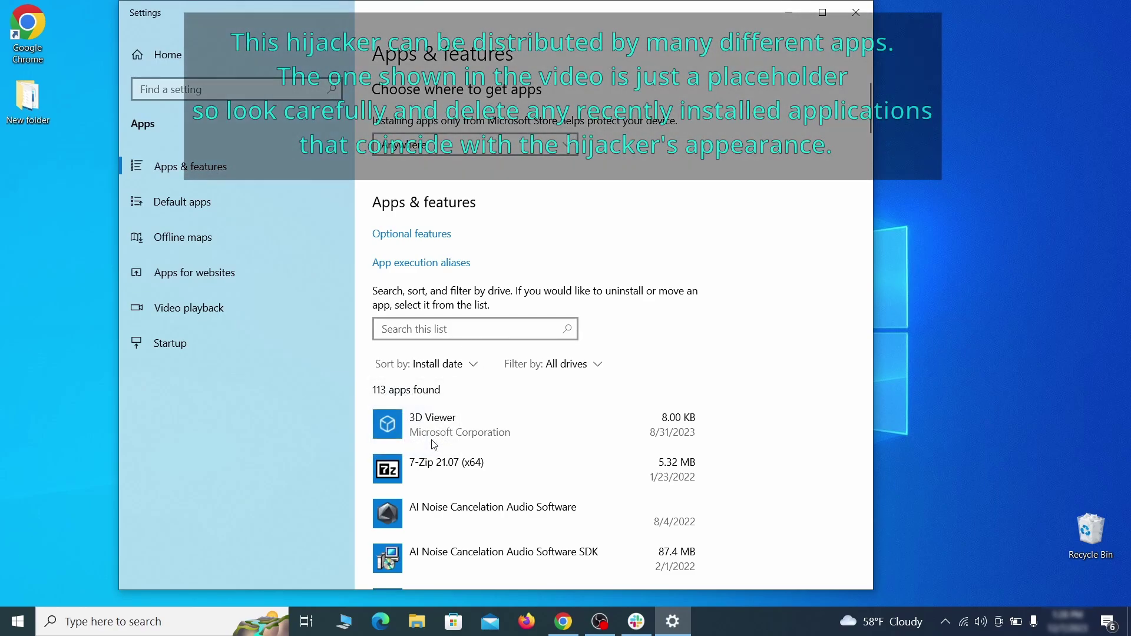
Step: Uninstall Example Malware App and finish its uninstaller
scroll(606, 393, down, 2)
click(576, 422)
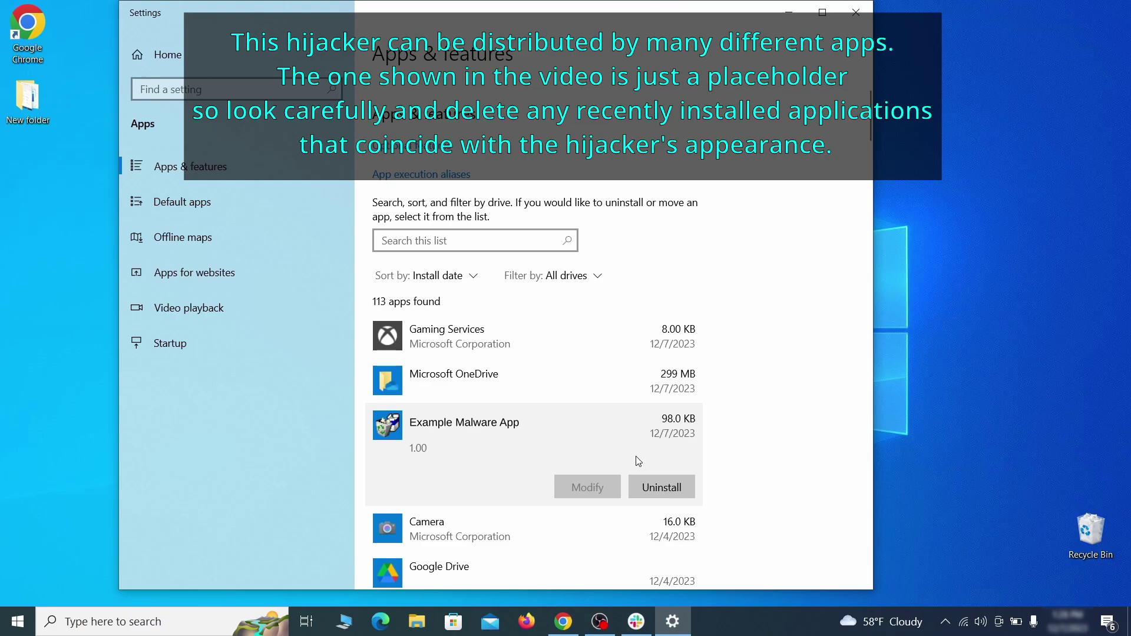
click(675, 484)
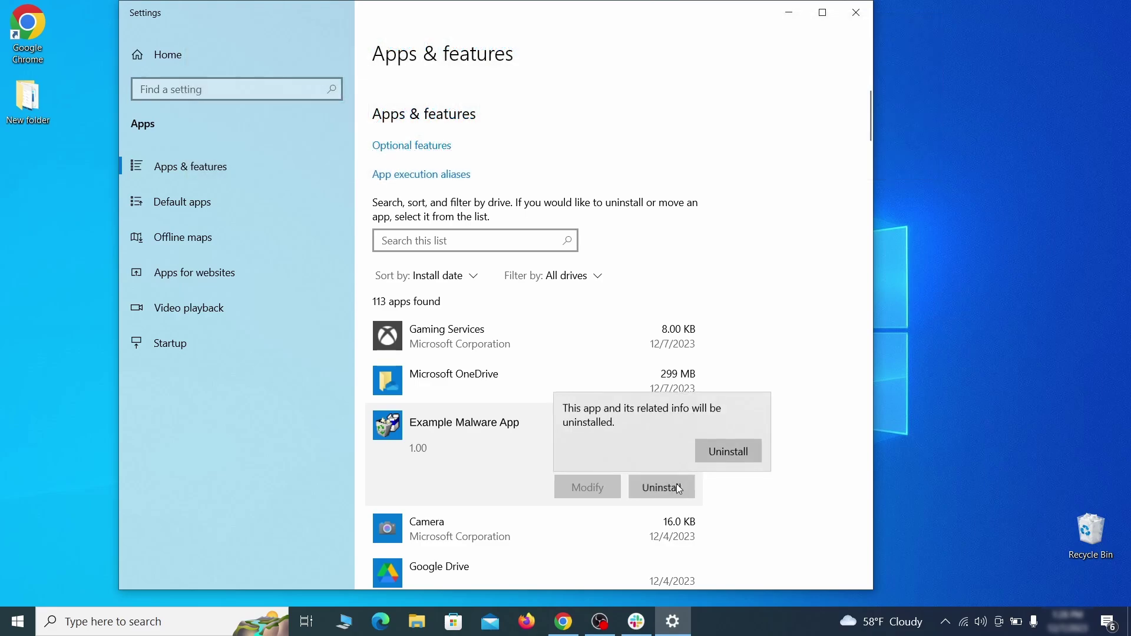
click(751, 452)
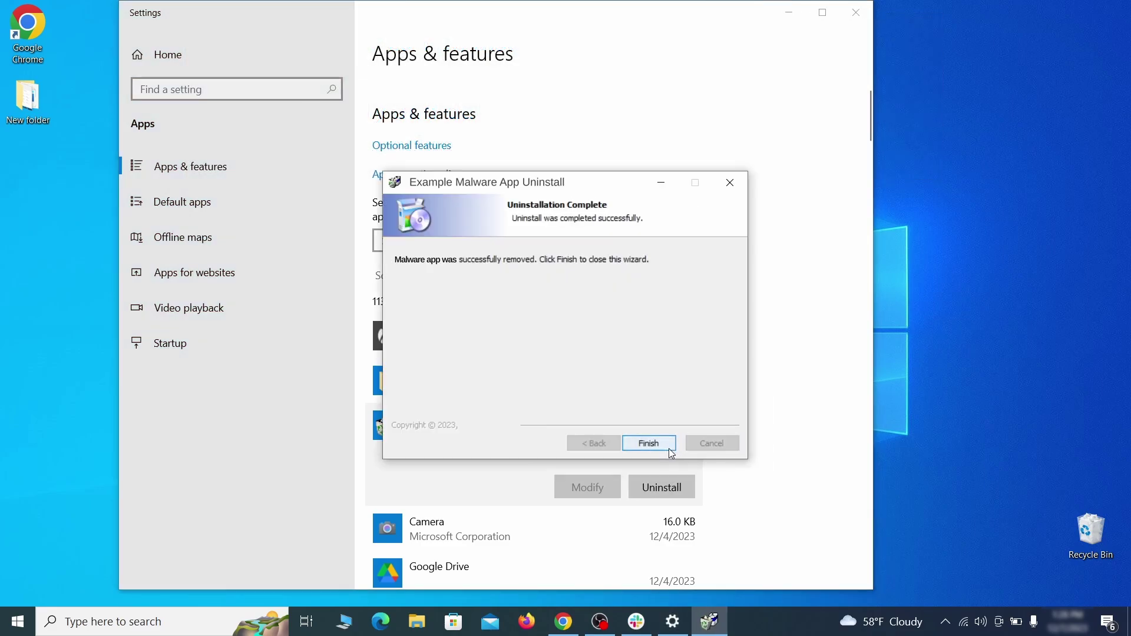
click(669, 447)
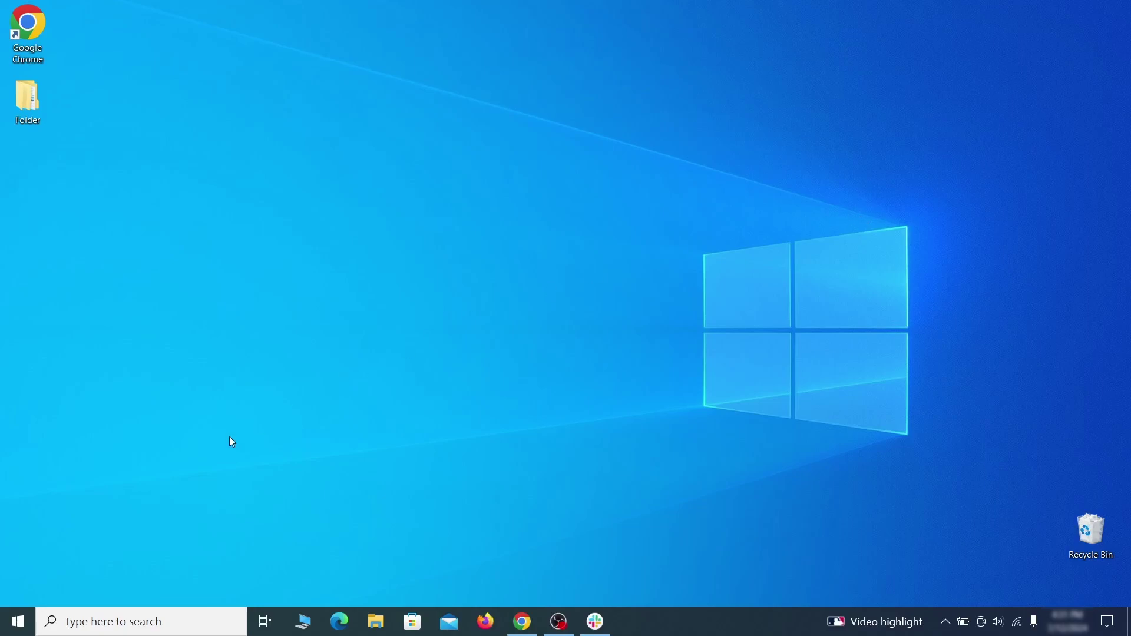
Step: Turn on Show hidden files, folders, and drives in File Explorer Options' View settings
click(25, 621)
text(folder options)
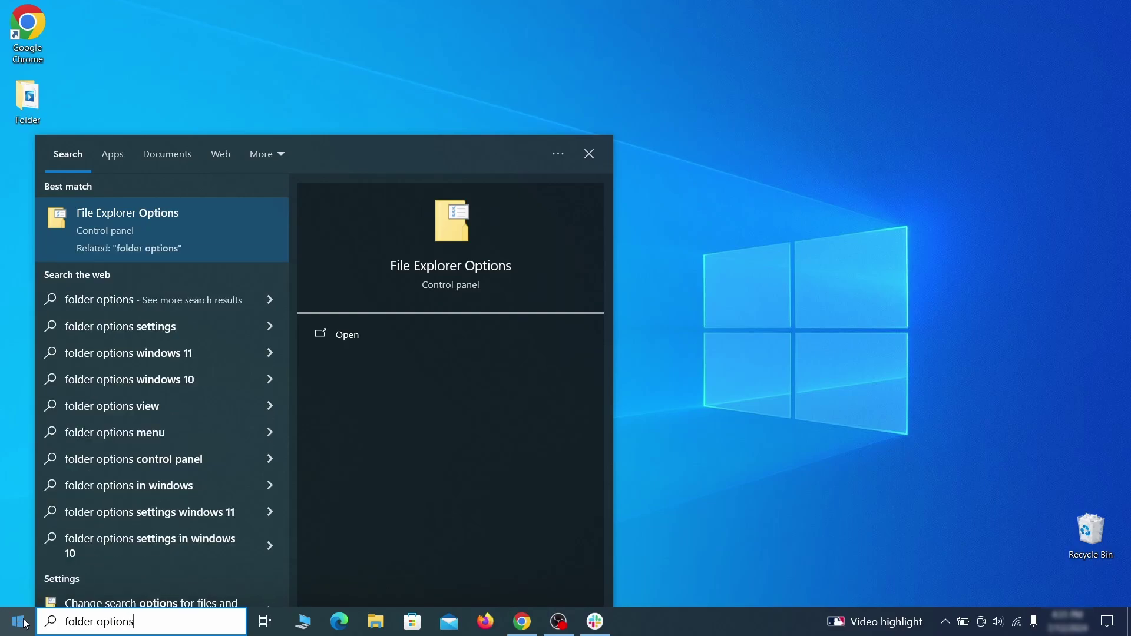
key(Return)
click(222, 143)
click(213, 336)
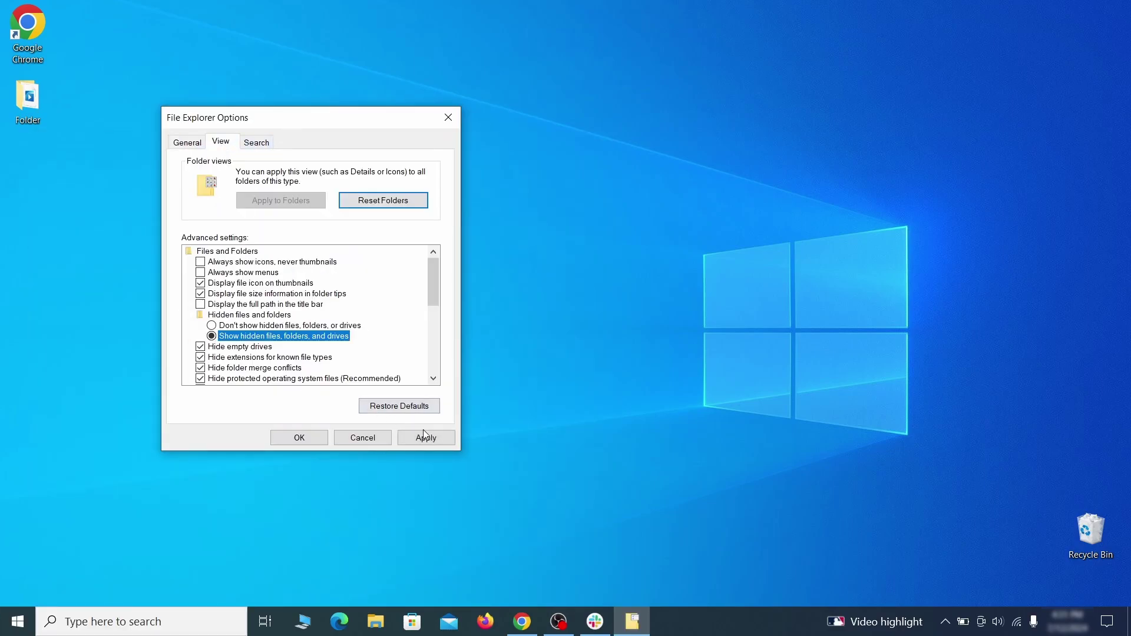
click(300, 438)
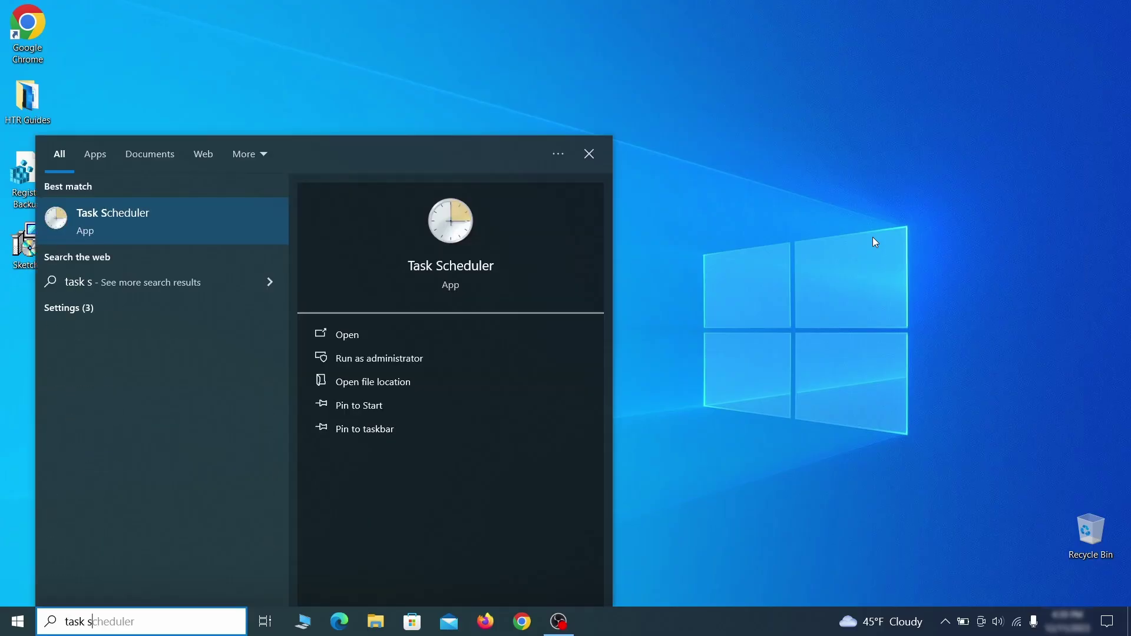
Step: In the Task Scheduler Library, inspect the Example Malware App task's triggers and actions
text(uler)
key(Return)
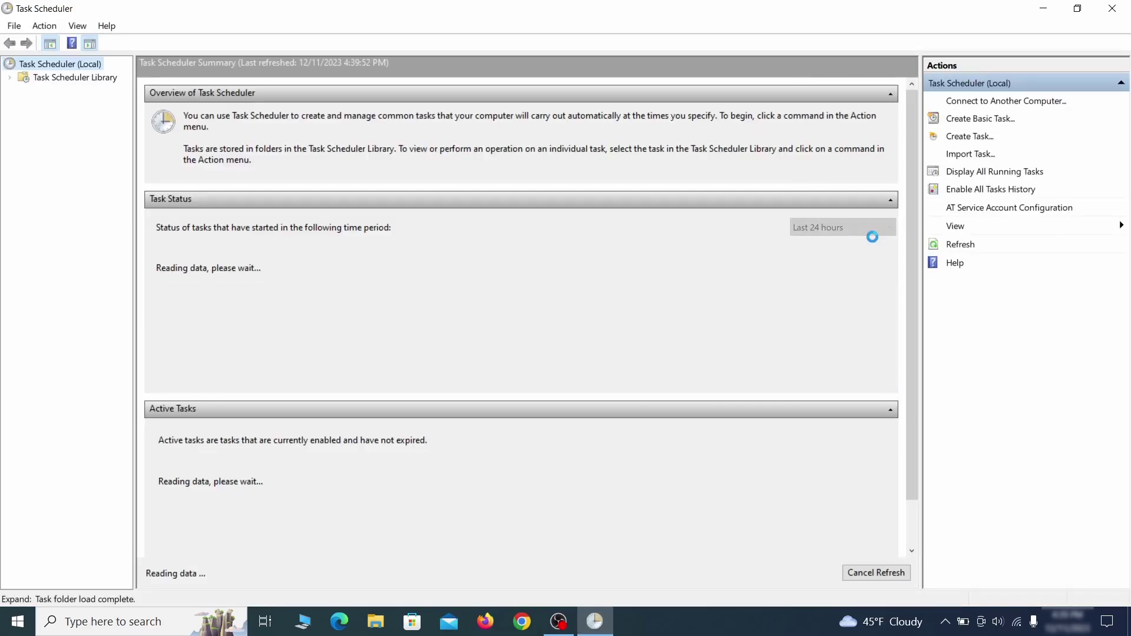
click(101, 80)
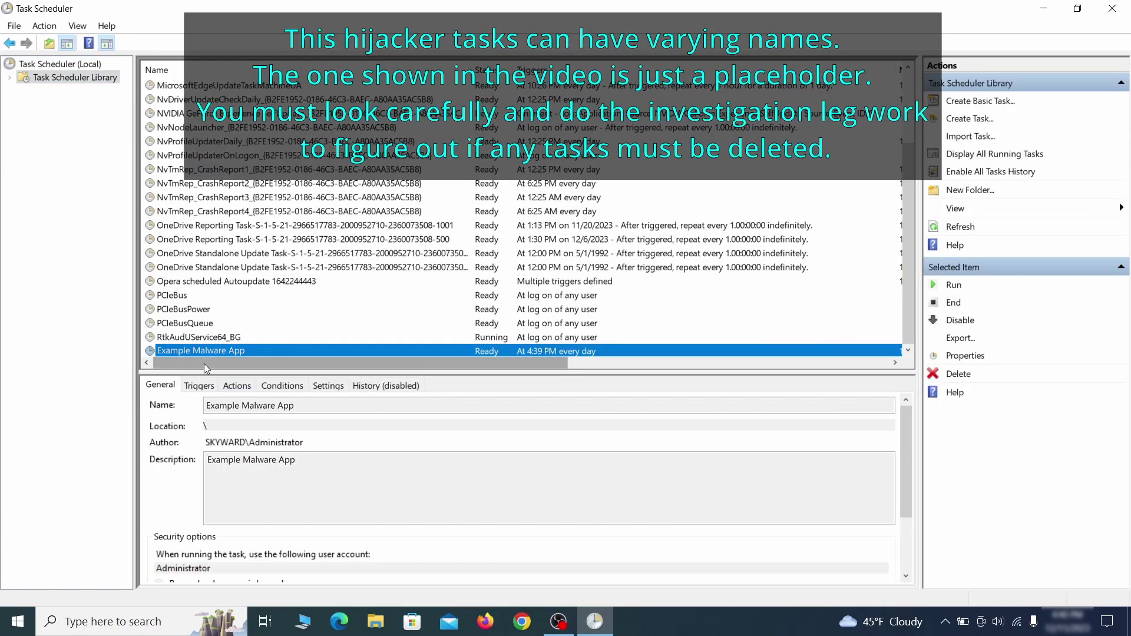
right_click(324, 352)
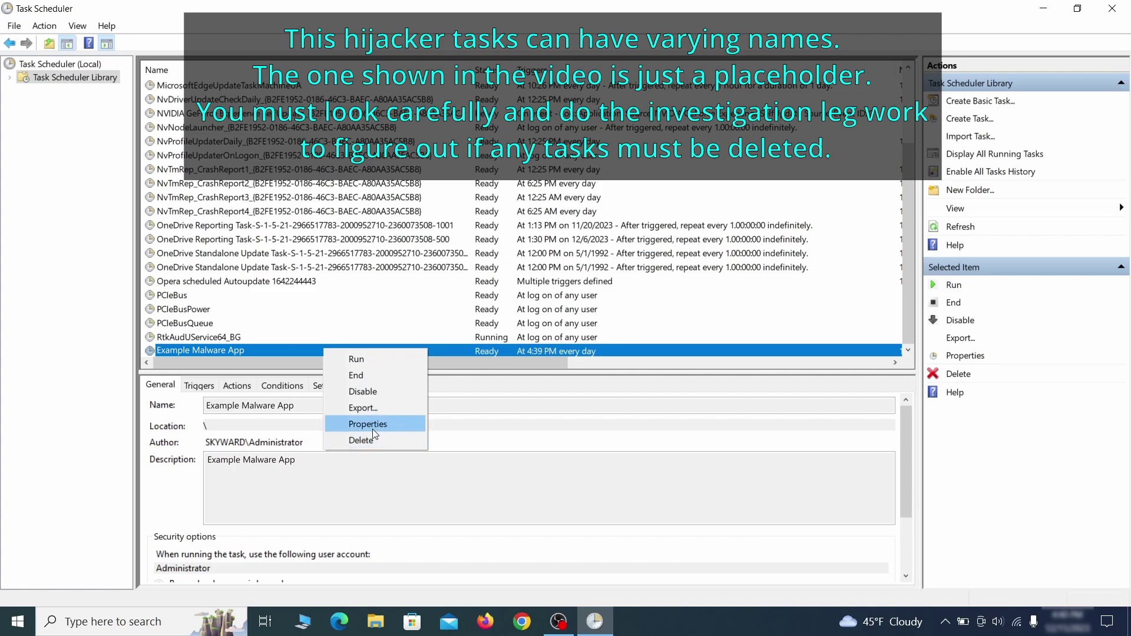
click(372, 425)
click(129, 96)
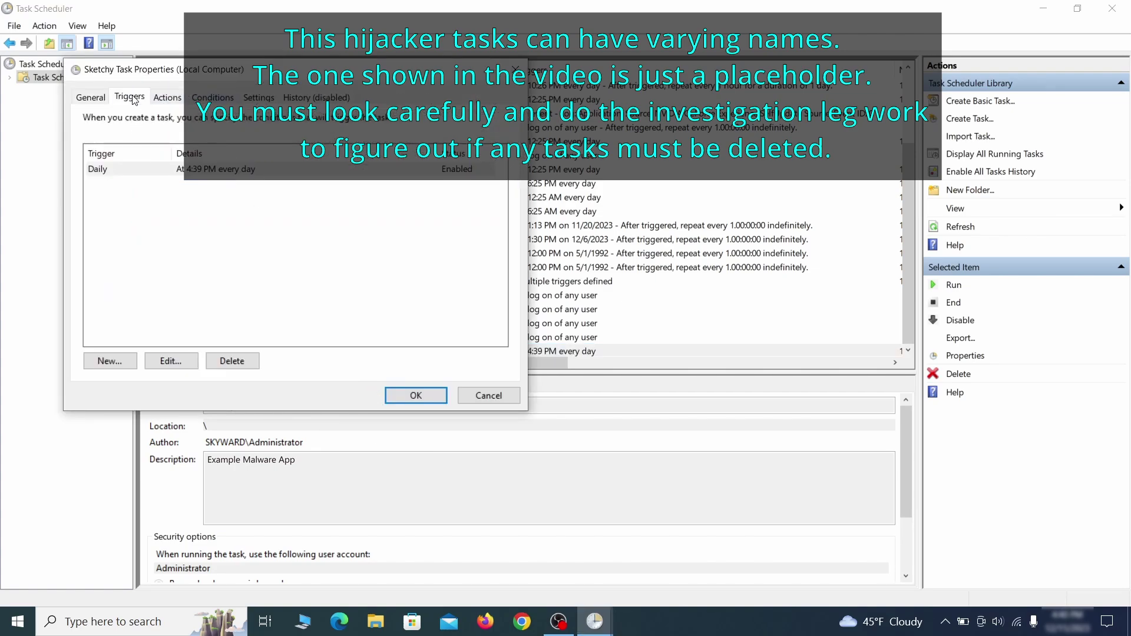
click(168, 97)
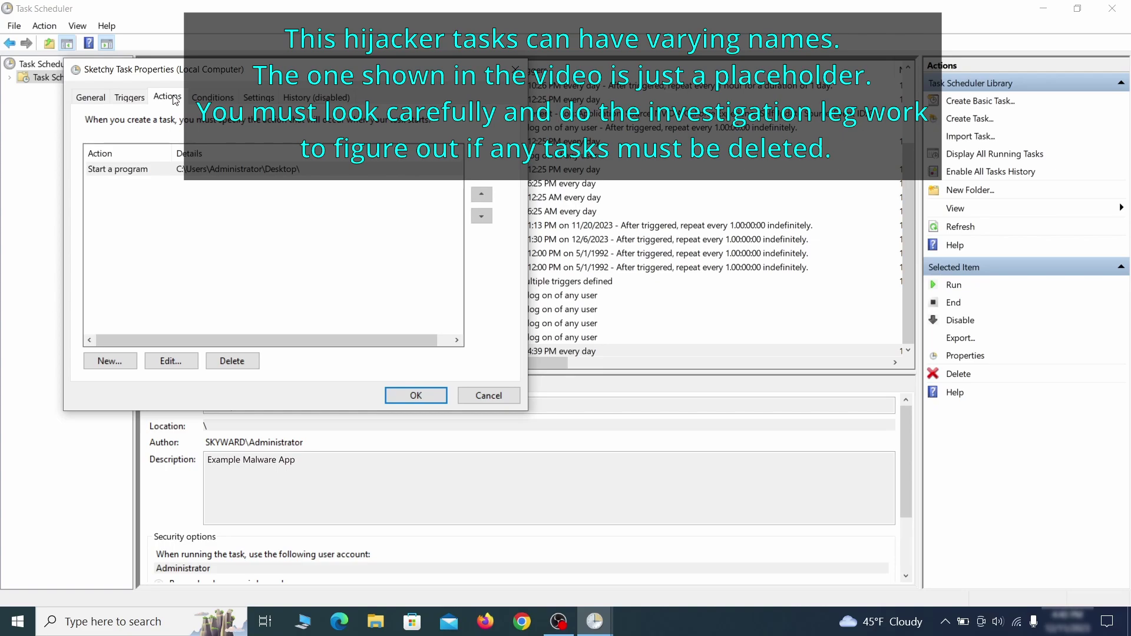
Step: Delete the Example Malware App task from the Task Scheduler Library
key(Escape)
right_click(363, 350)
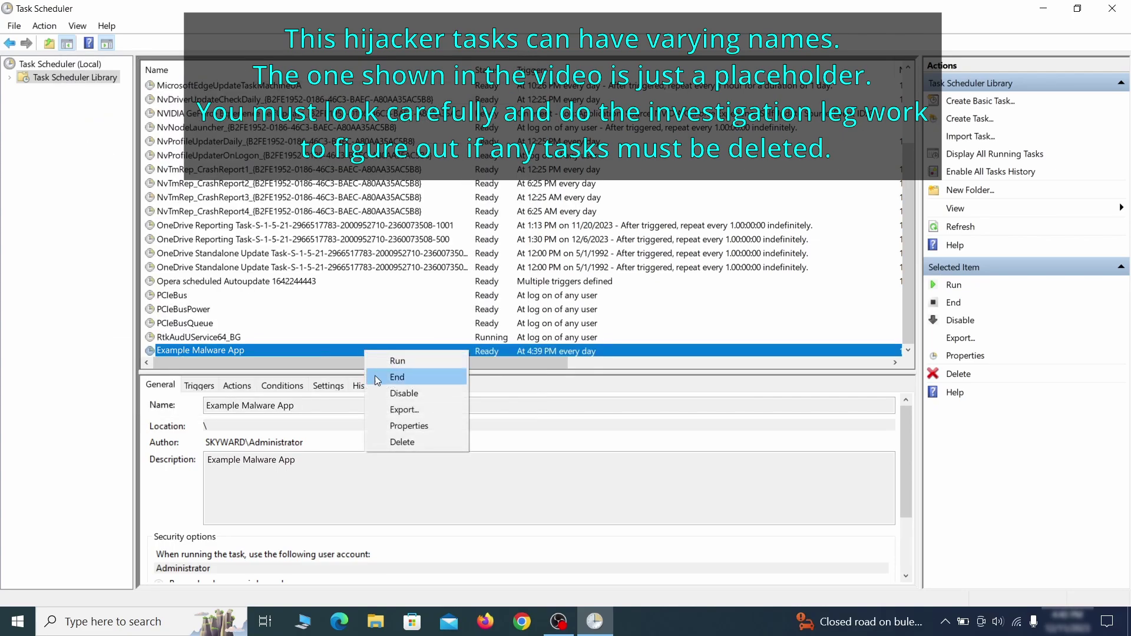
click(401, 442)
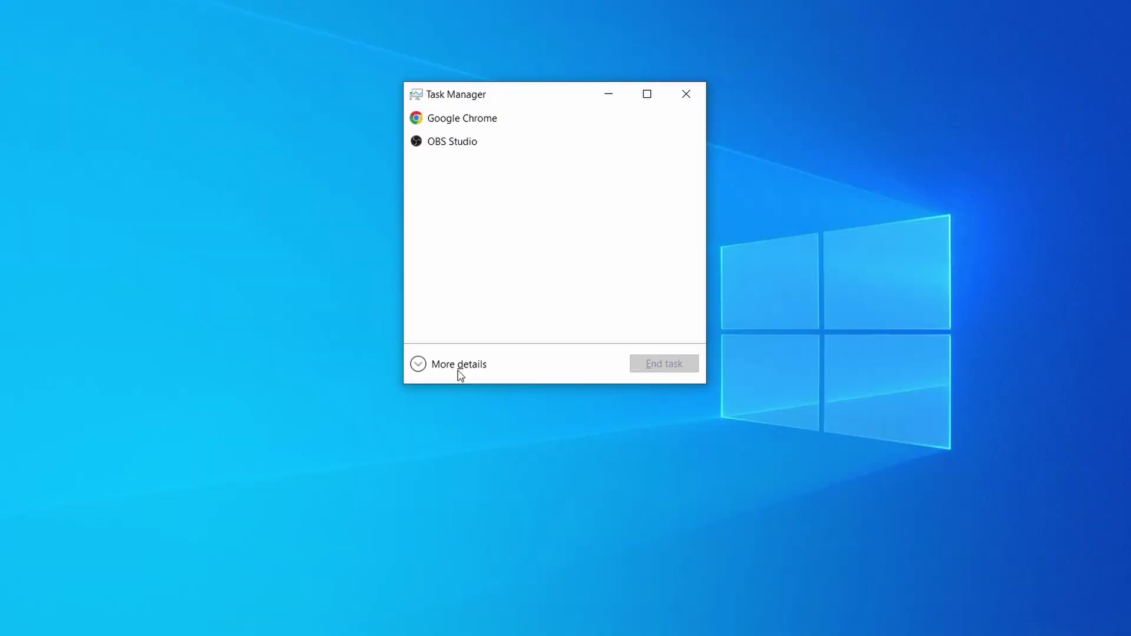
Step: Expand Task Manager to full details and sort processes by CPU, then memory
click(419, 365)
click(556, 133)
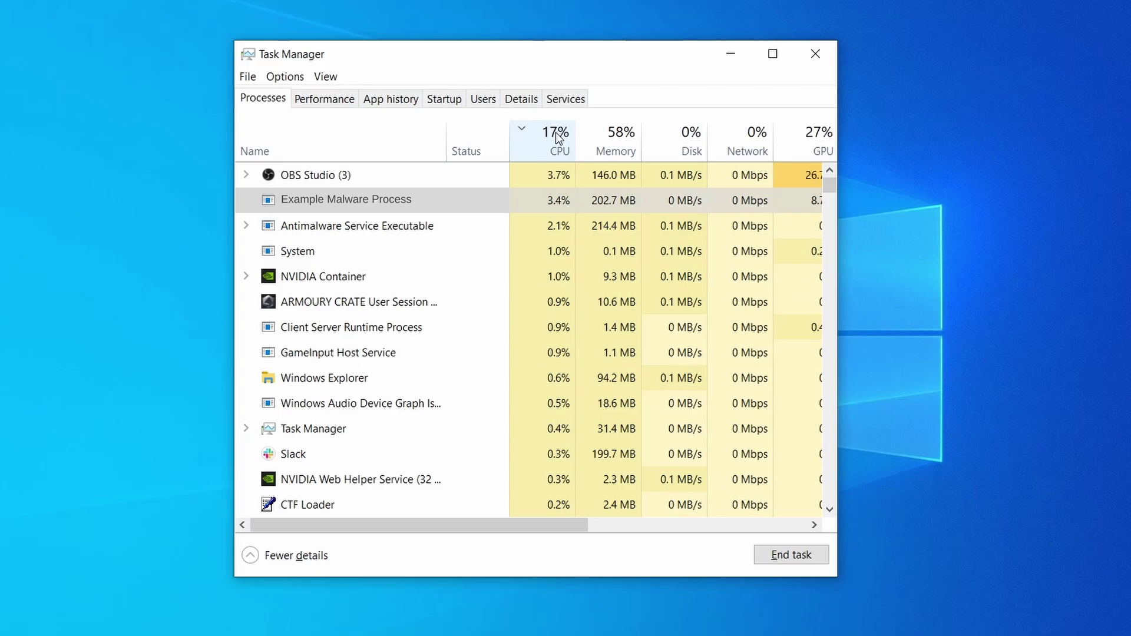
click(615, 138)
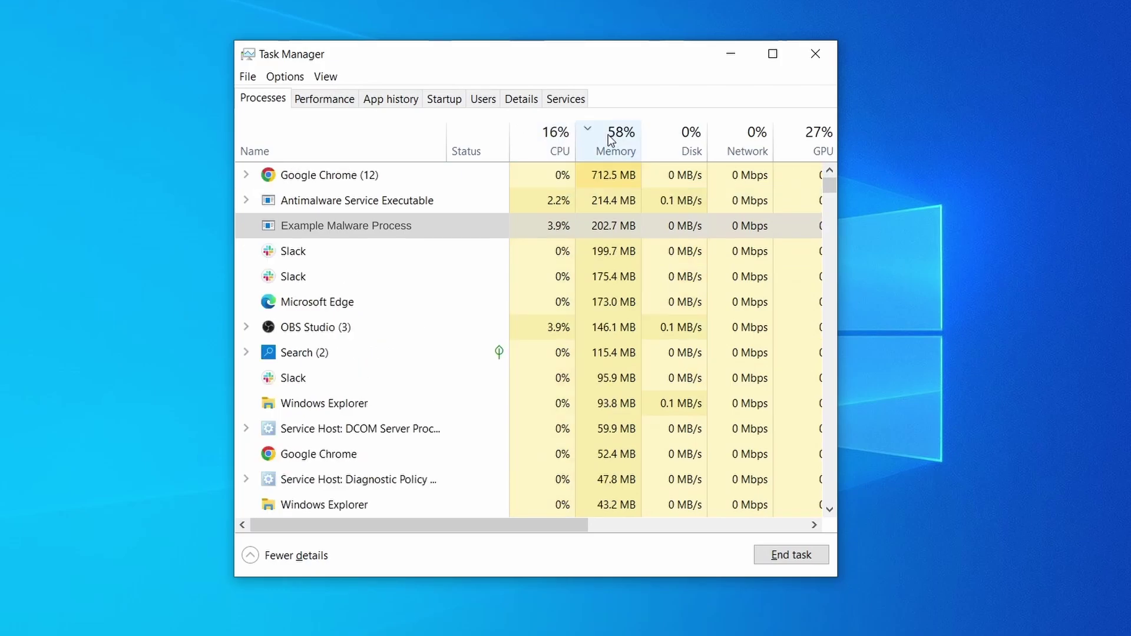
Step: Open Example Malware Process's file location and delete its three files
right_click(541, 226)
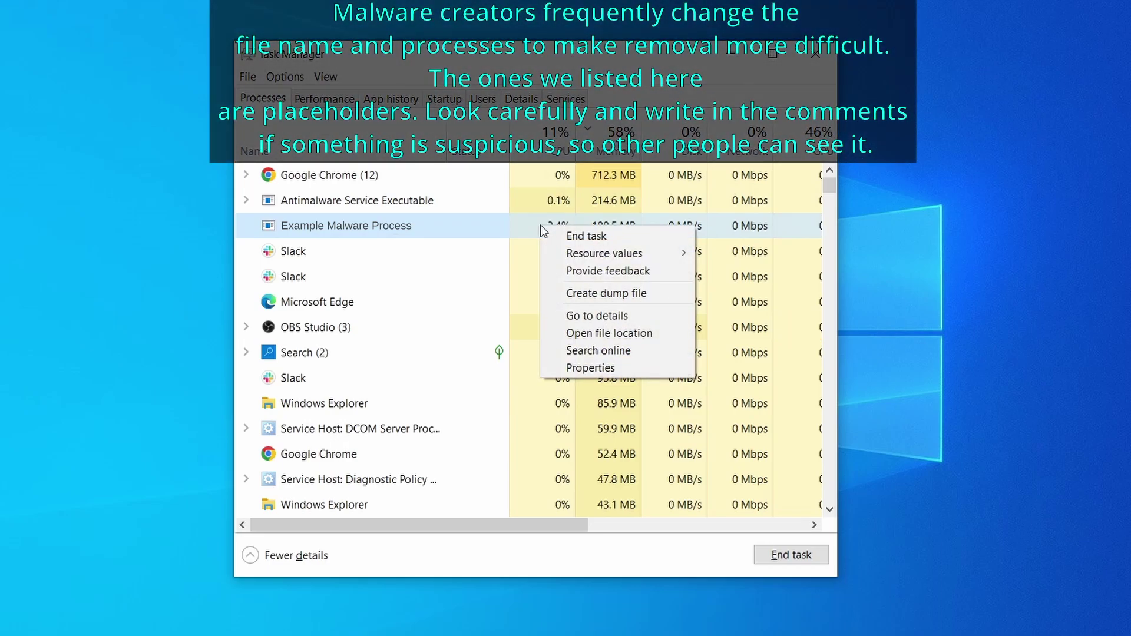
click(612, 335)
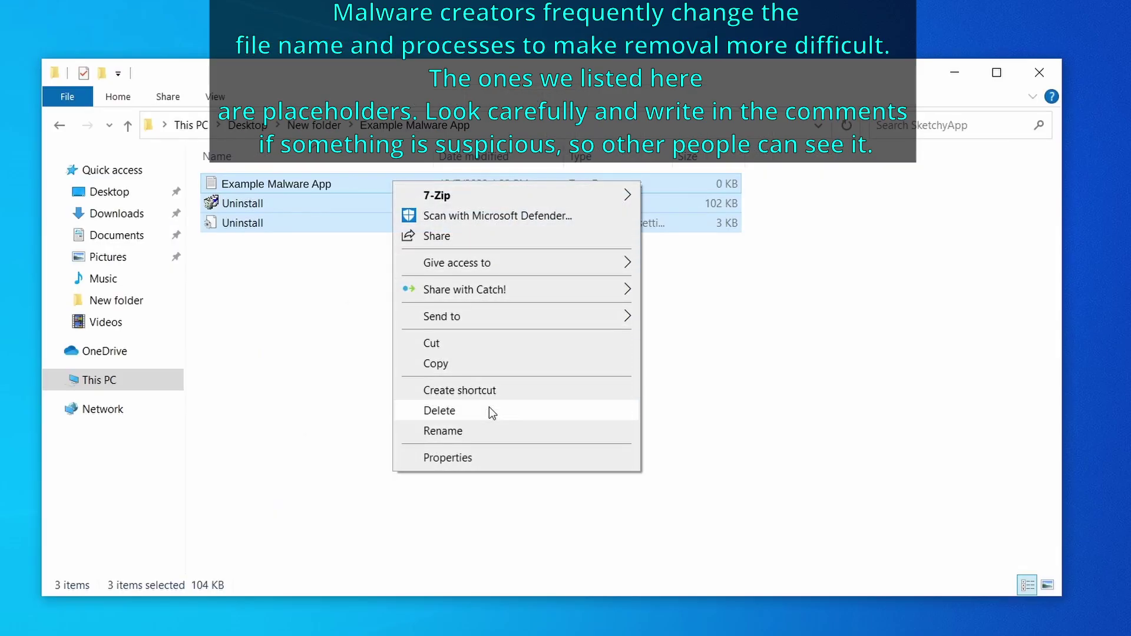
click(489, 411)
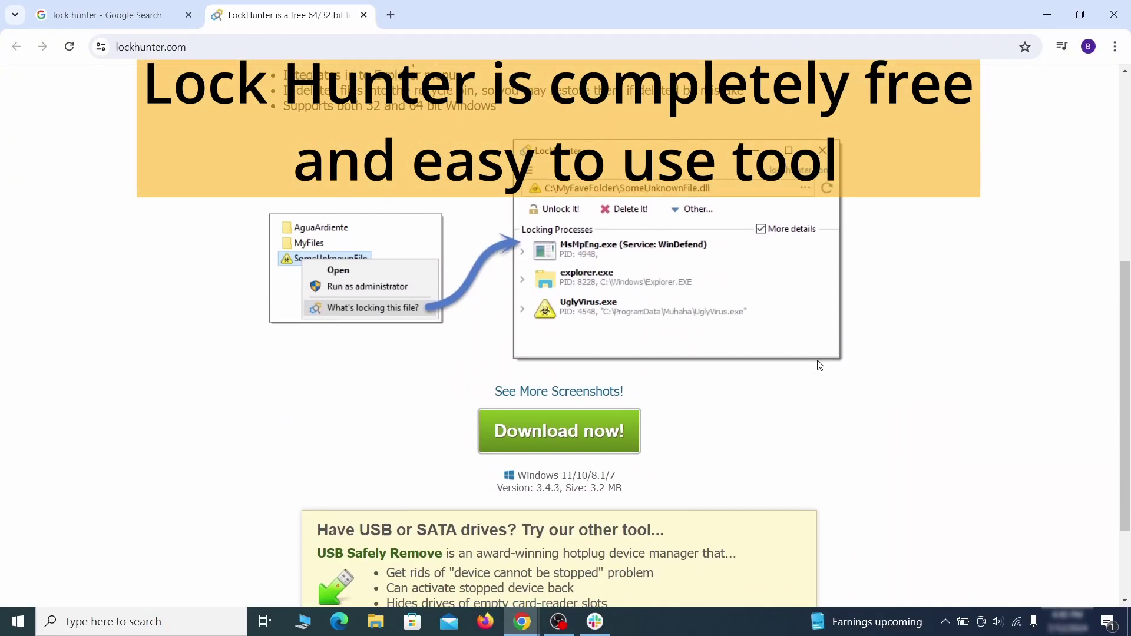
Step: Install LockHunter and force-delete EXAMPLE_MALWARE_FOLDER, which notepad.exe is locking
scroll(819, 366, down, 1)
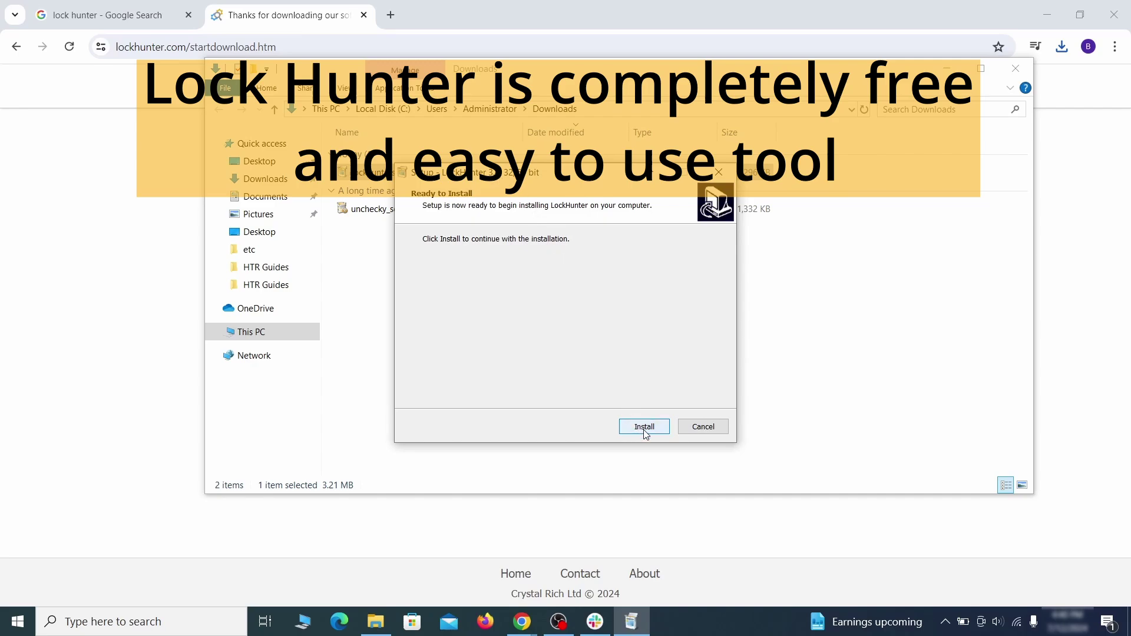
click(644, 426)
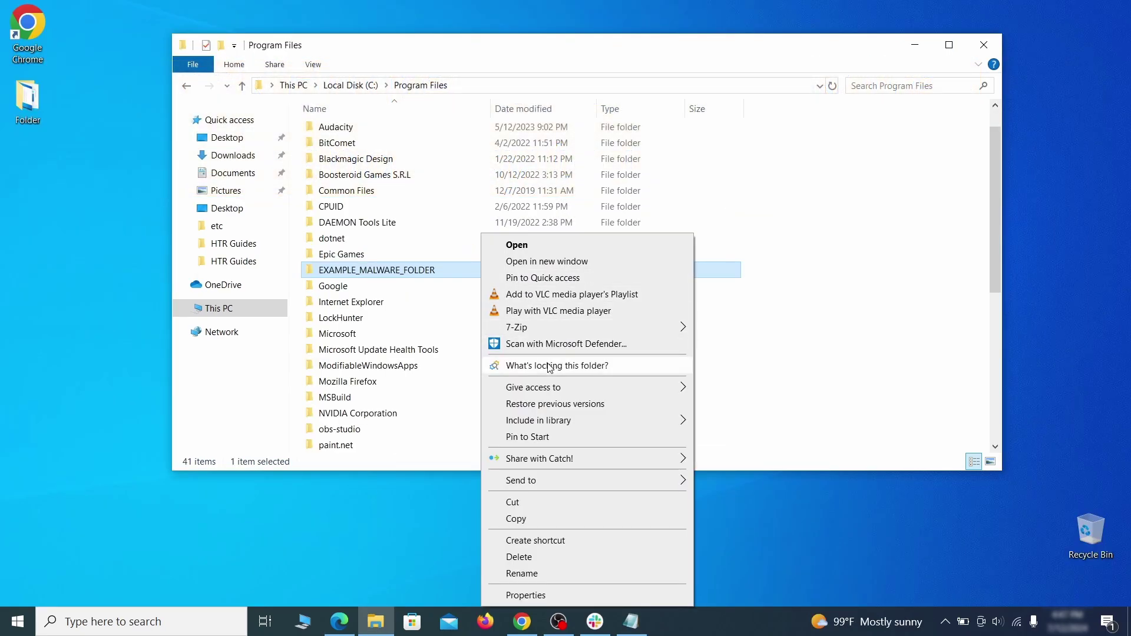
click(550, 366)
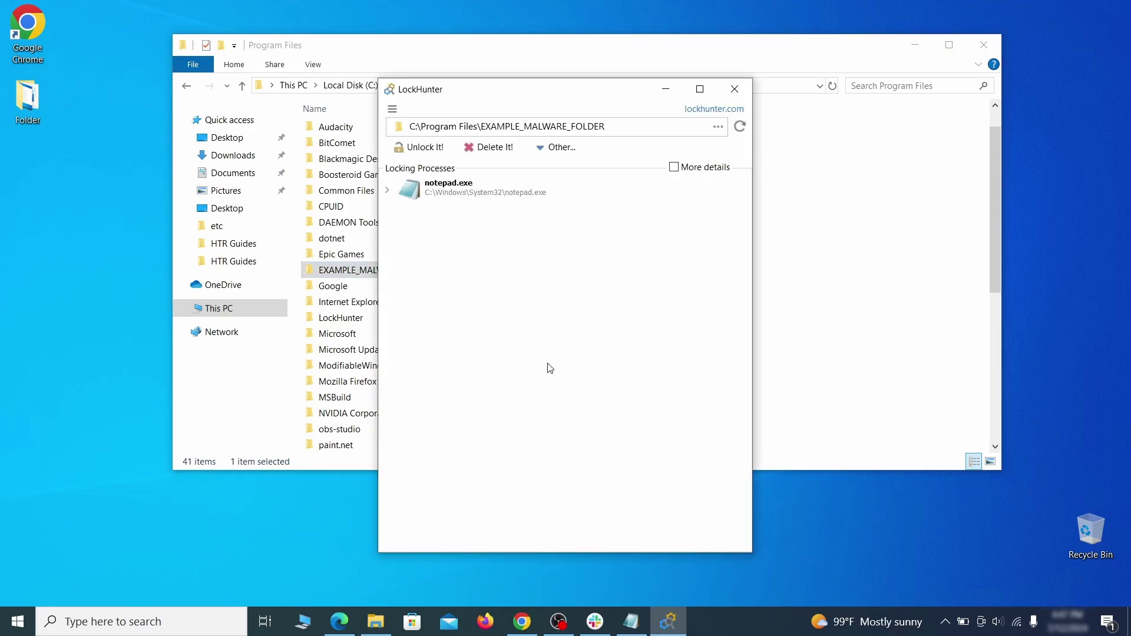
click(504, 150)
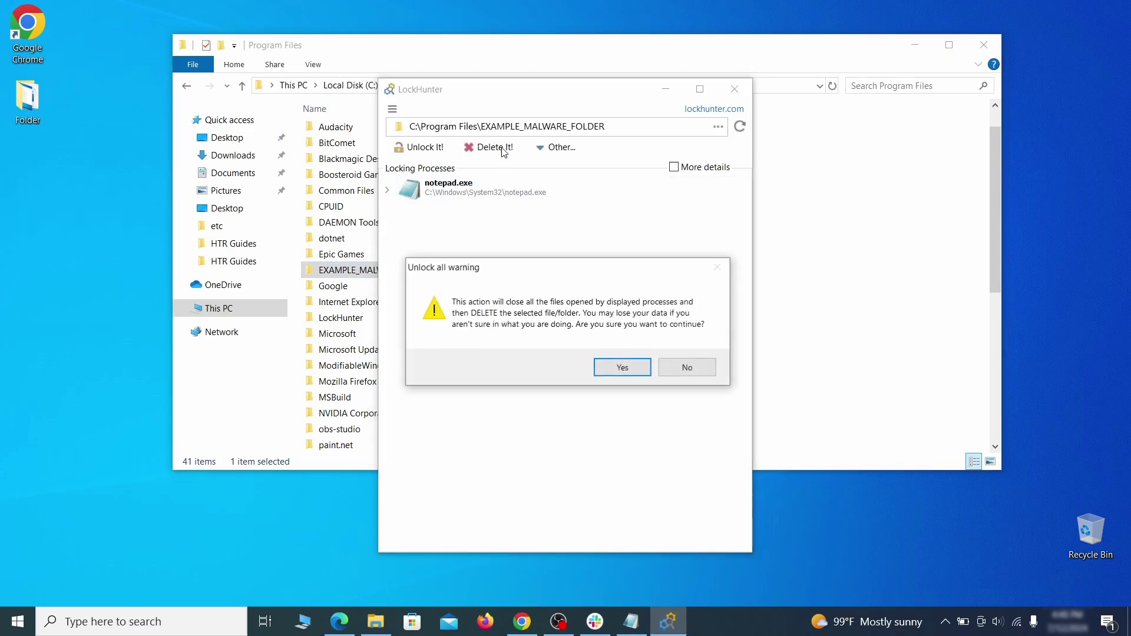
click(623, 367)
click(734, 89)
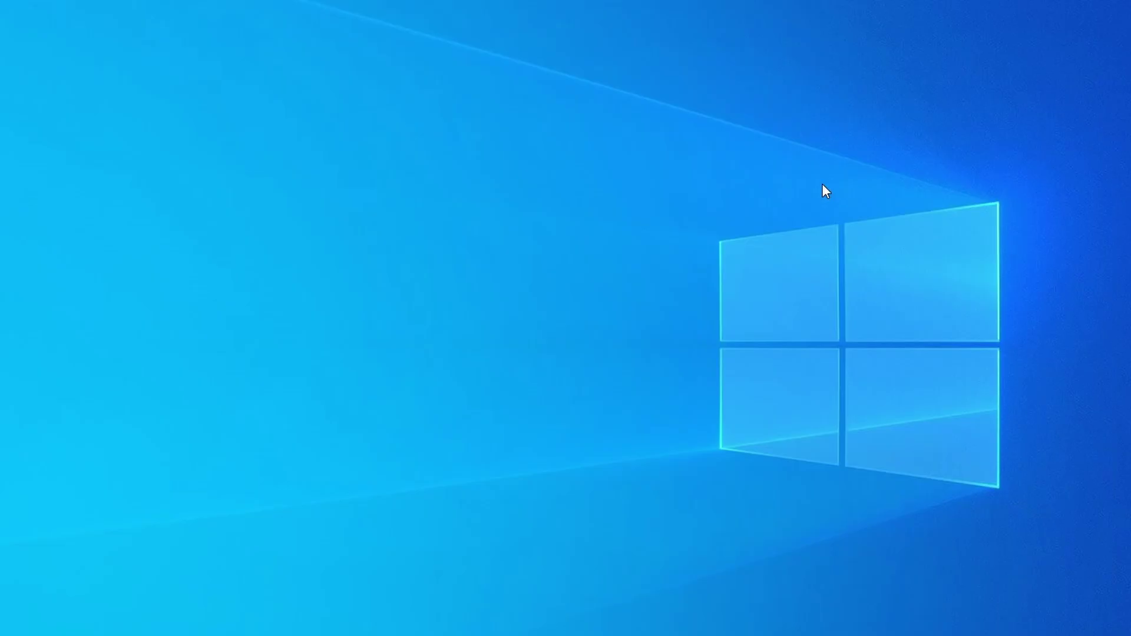
Step: Open Task Manager and sort processes by CPU, then by memory use
key(ctrl+shift+Escape)
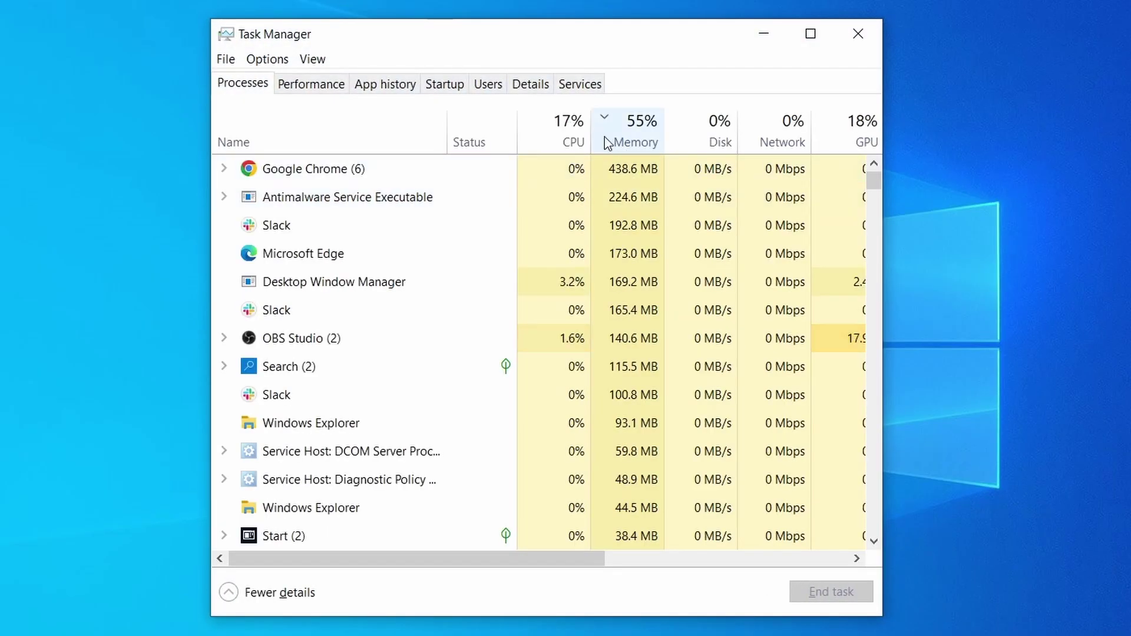
click(551, 139)
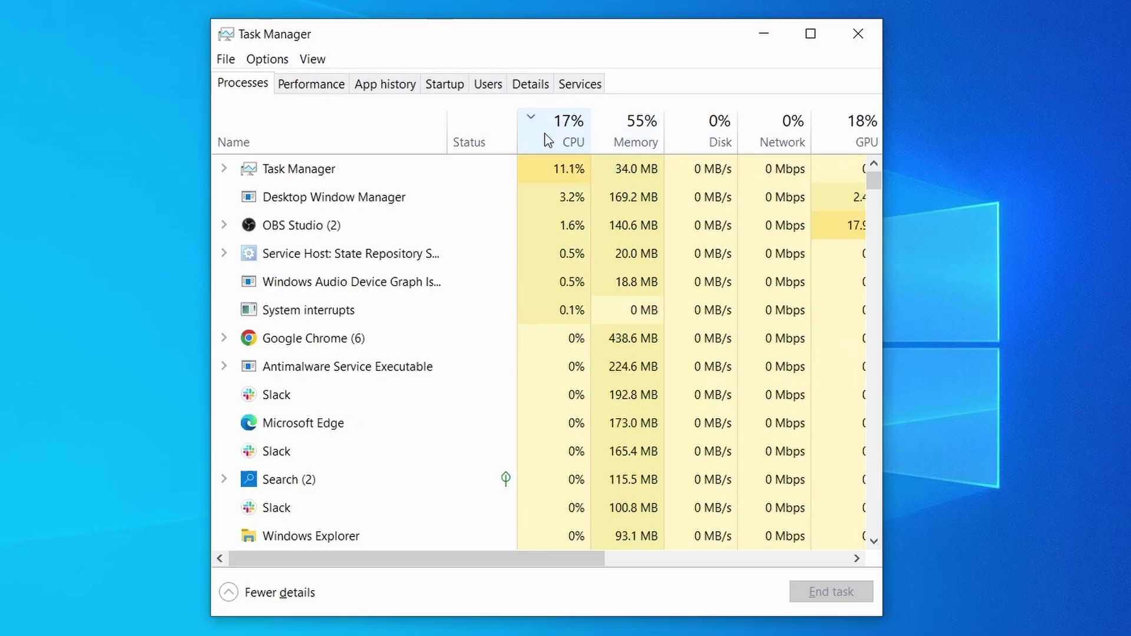
click(642, 126)
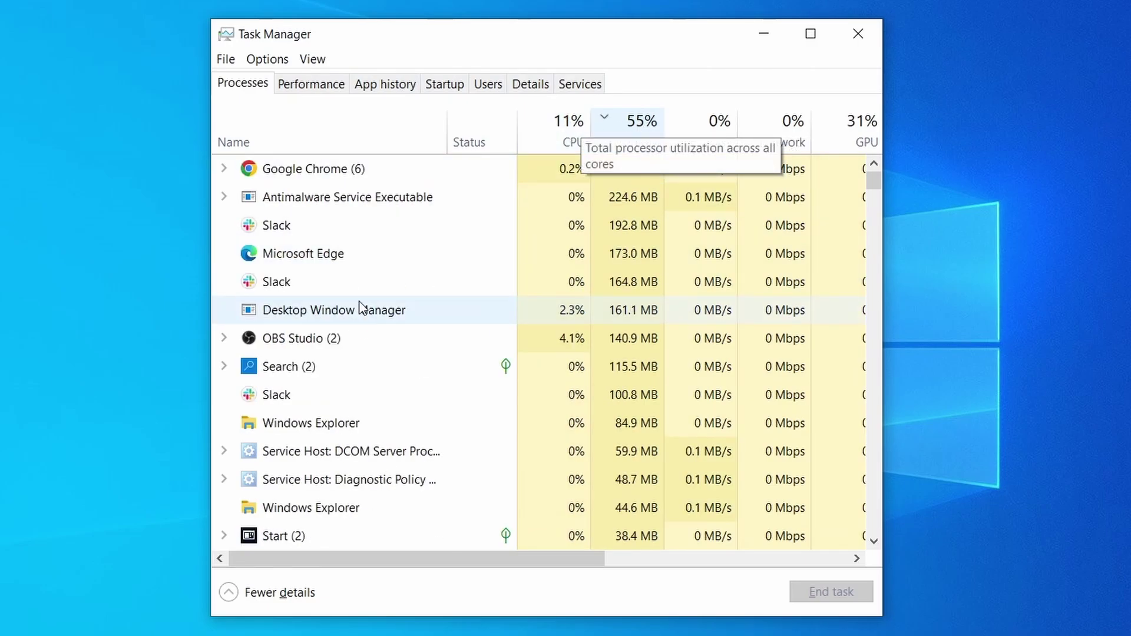
scroll(491, 398, down, 2)
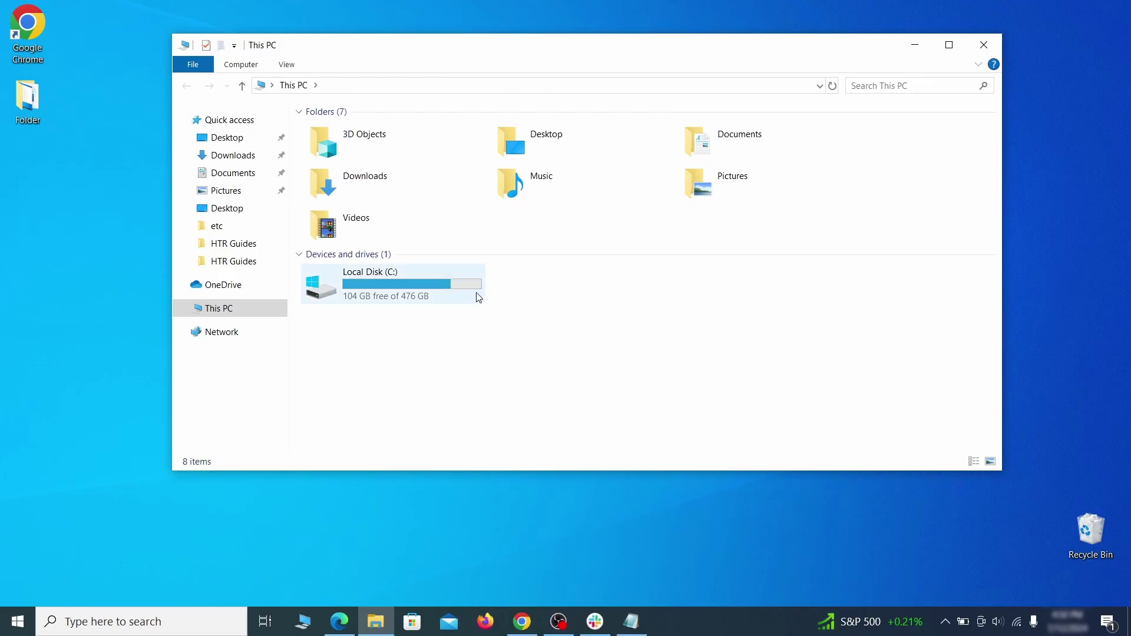
Step: Browse to C:\Users\<user>\AppData\Roaming in File Explorer
double_click(472, 298)
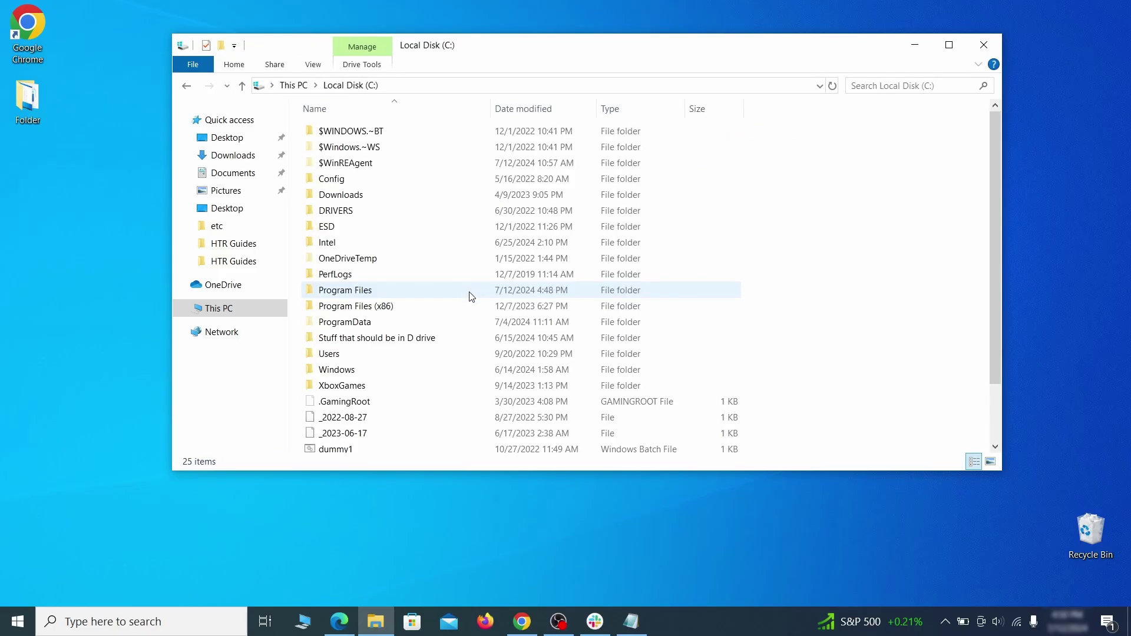
double_click(360, 356)
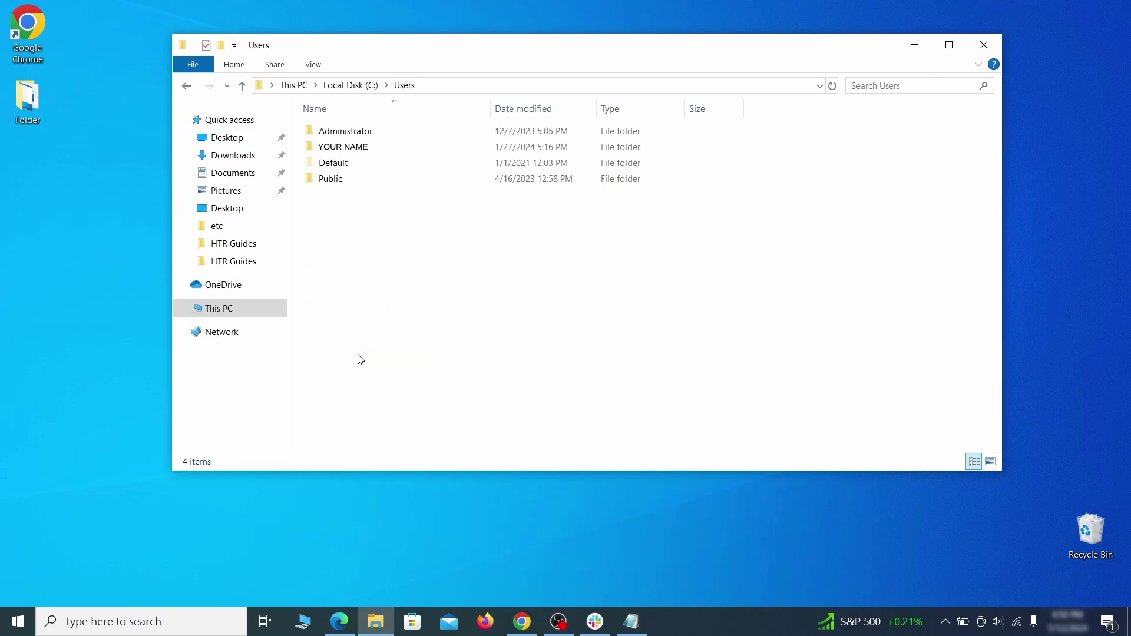
double_click(477, 152)
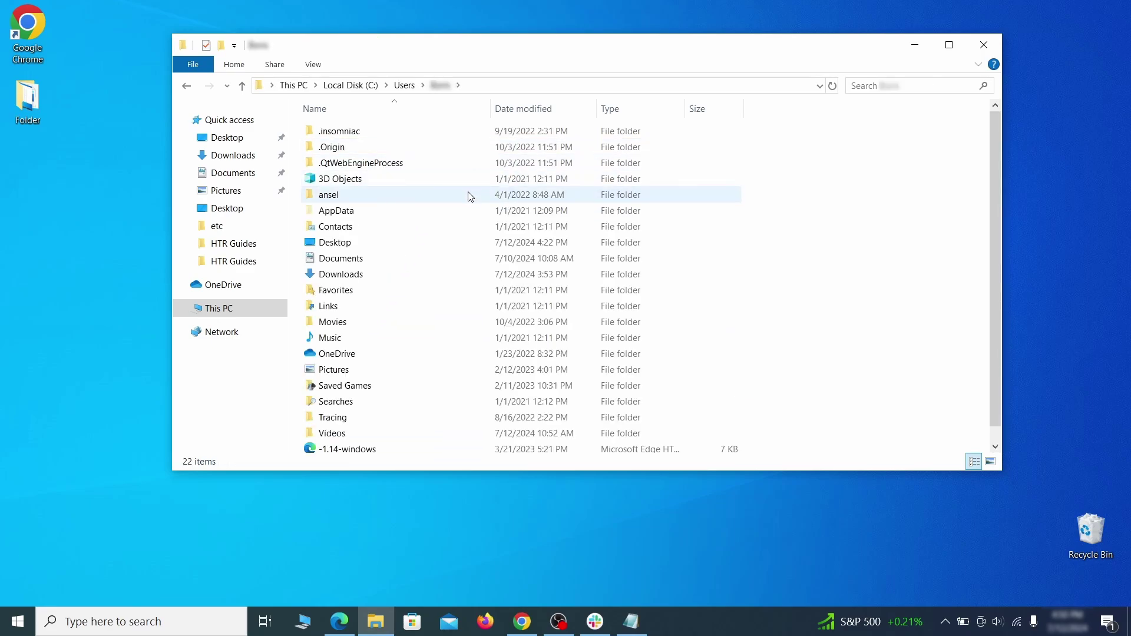
double_click(469, 213)
double_click(463, 164)
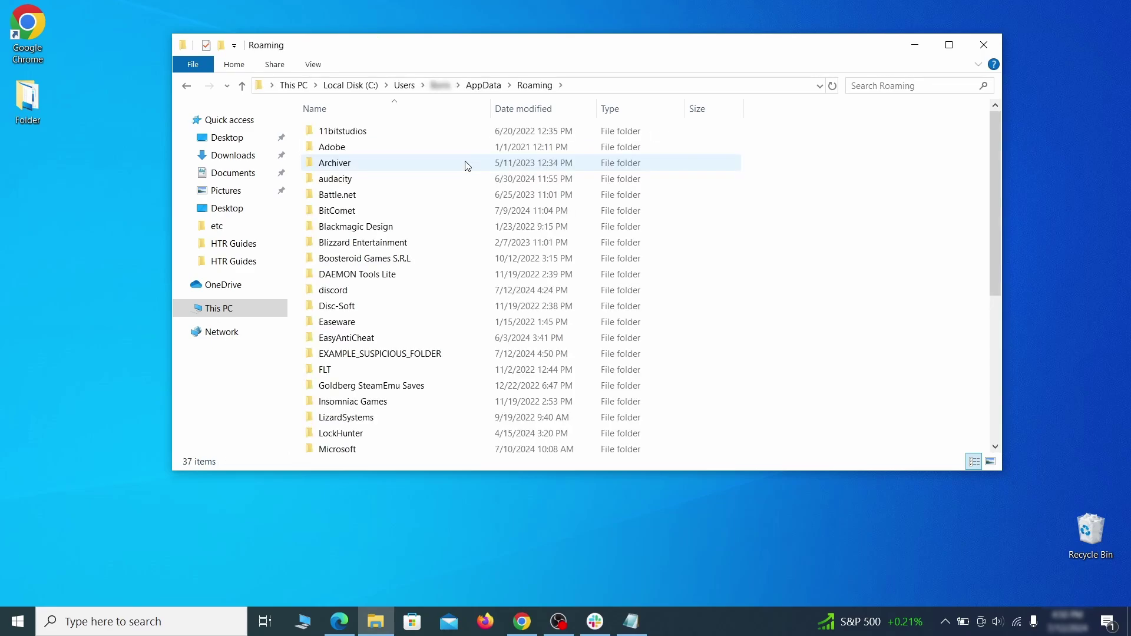
scroll(454, 209, down, 1)
scroll(454, 212, down, 1)
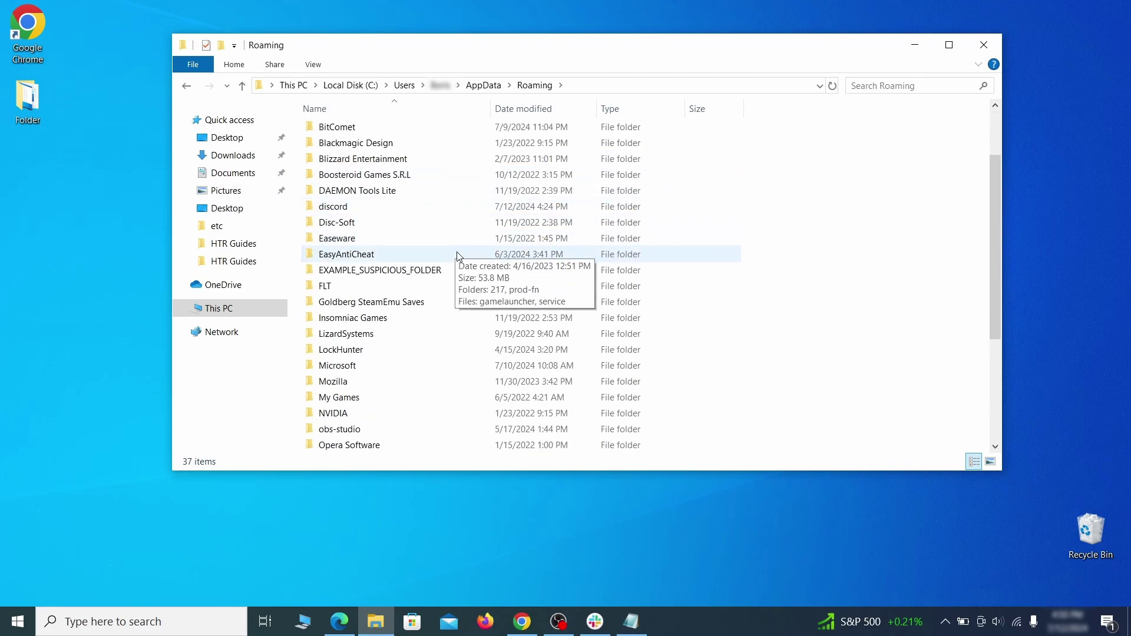
Step: Try deleting EXAMPLE_SUSPICIOUS_FOLDER, then check with LockHunter what is locking it
click(465, 272)
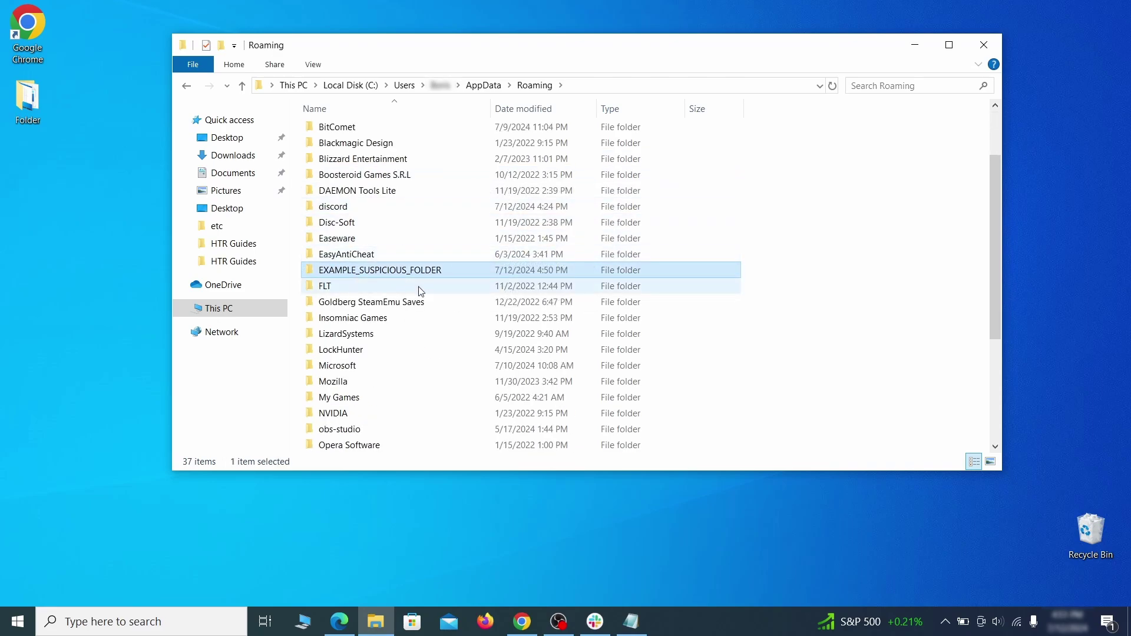
right_click(505, 272)
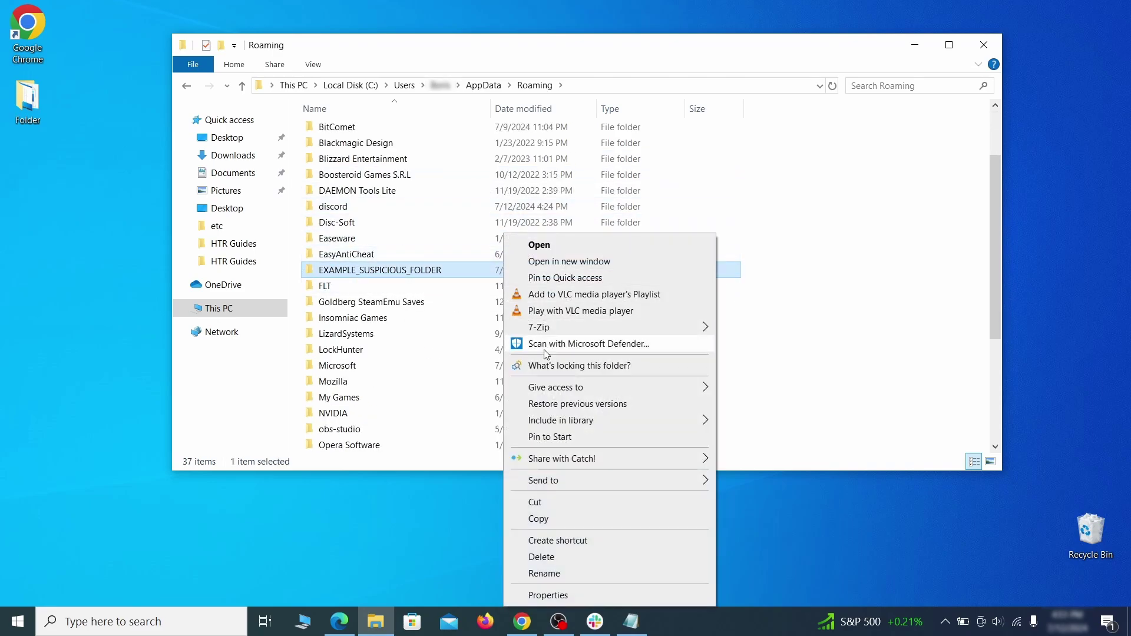
click(541, 557)
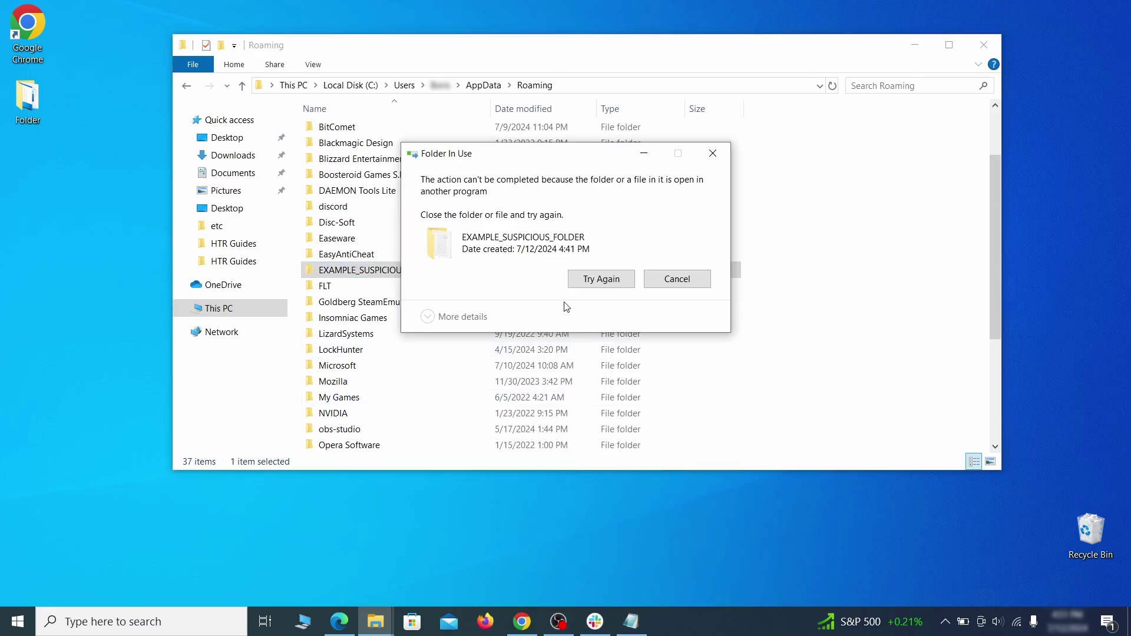
key(Escape)
right_click(480, 270)
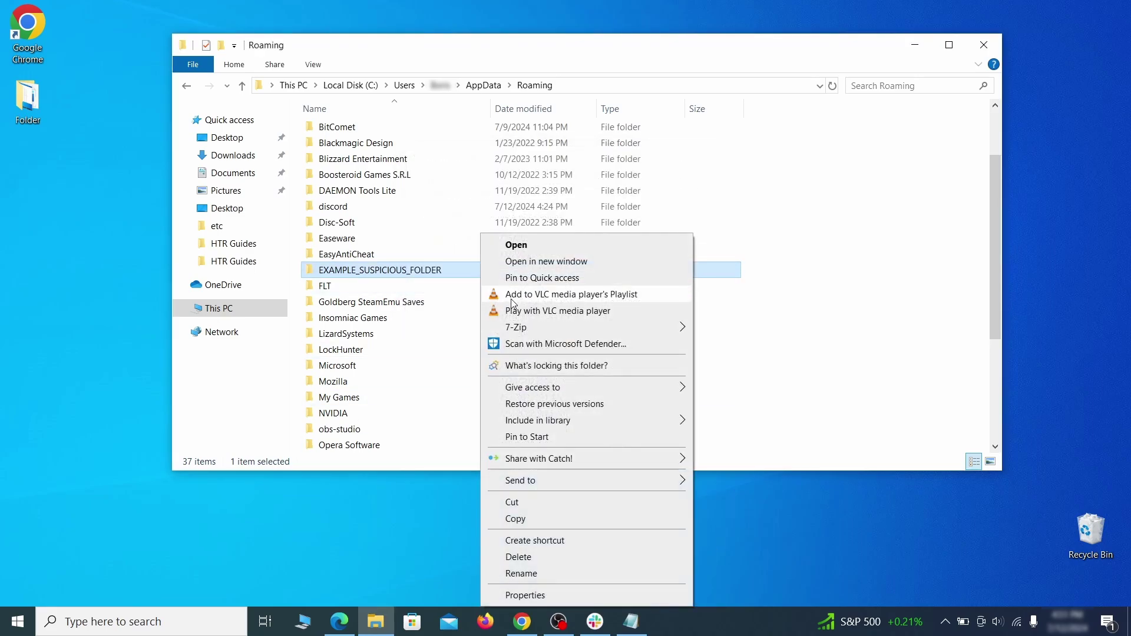
click(512, 364)
Step: Force-delete the locked EXAMPLE_SUSPICIOUS_FOLDER and launch the Local Group Policy Editor
click(508, 153)
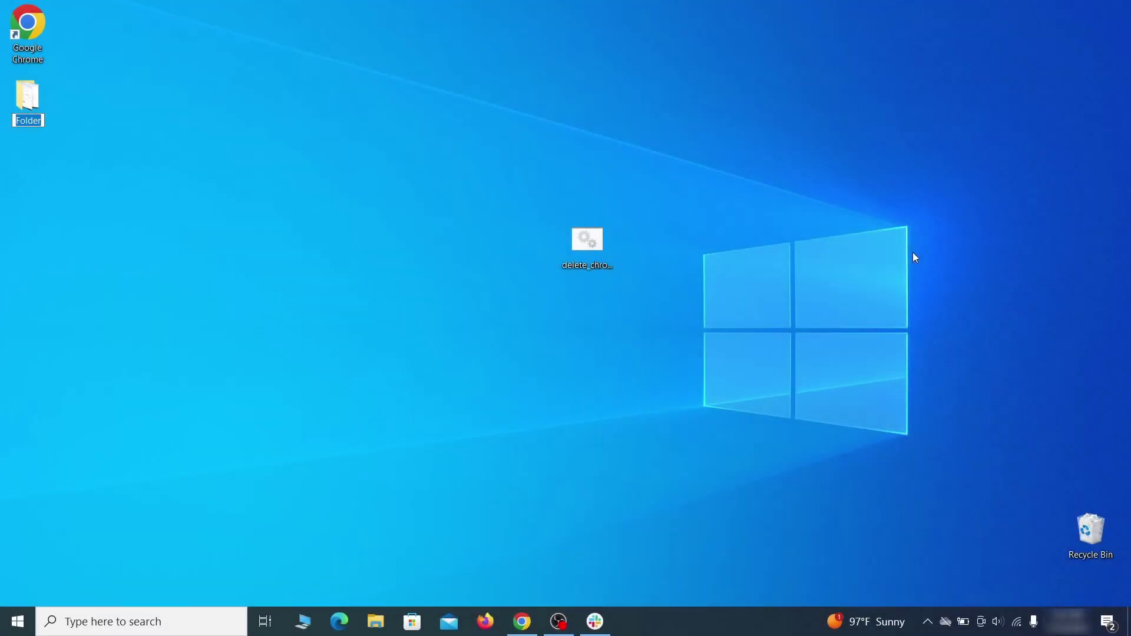
key(super)
text(edit group policy)
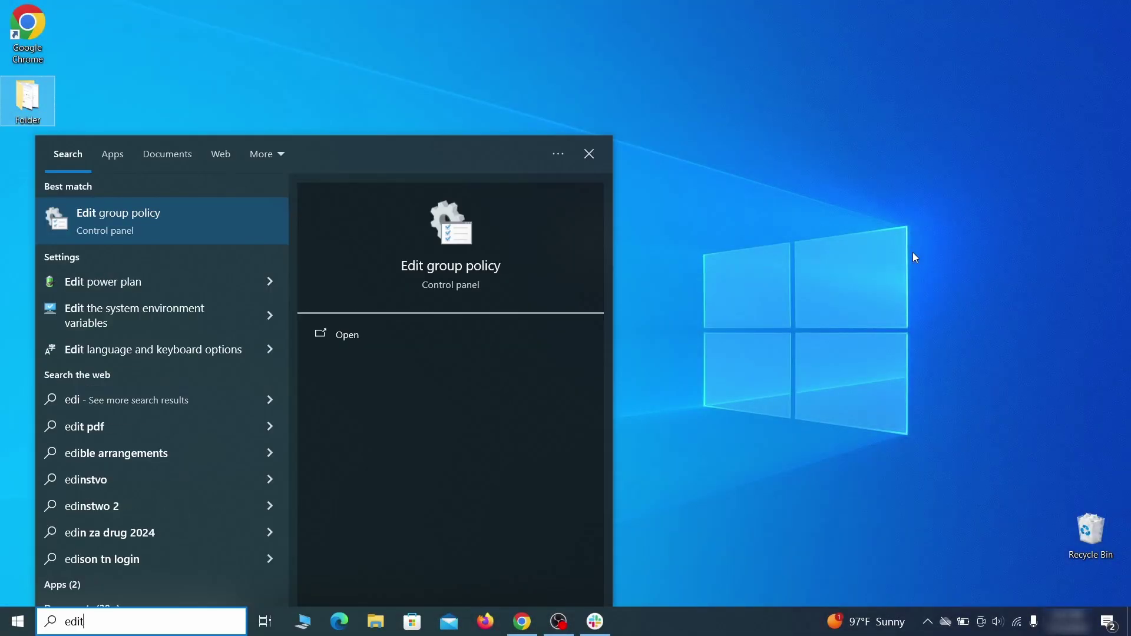
click(152, 219)
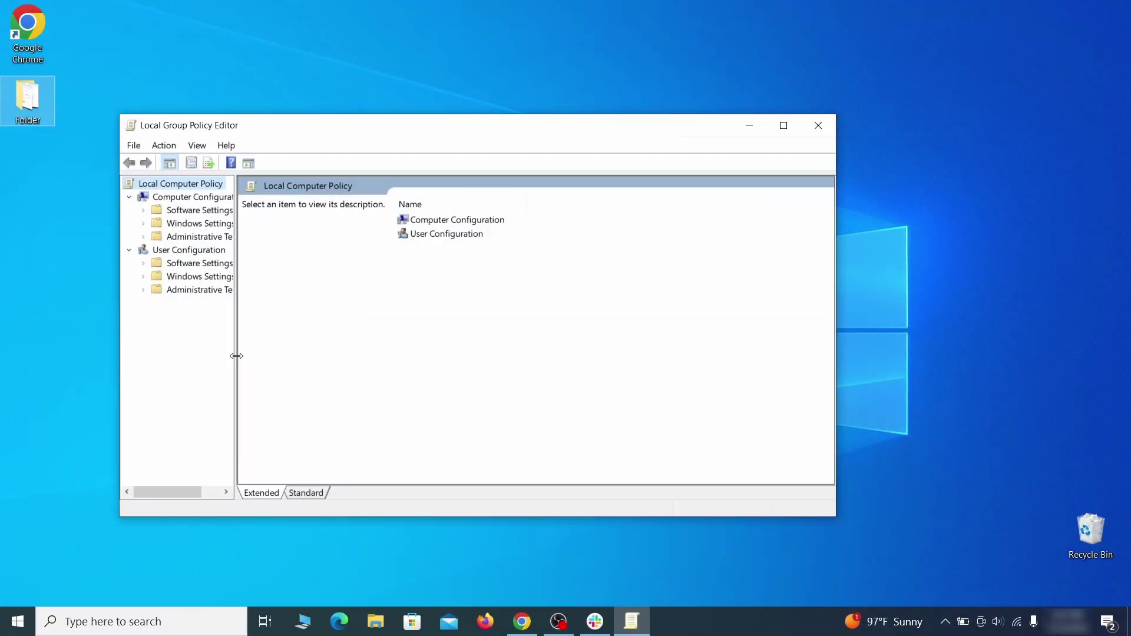
Step: Remove the chrome template under Computer Configuration's Administrative Templates
click(186, 199)
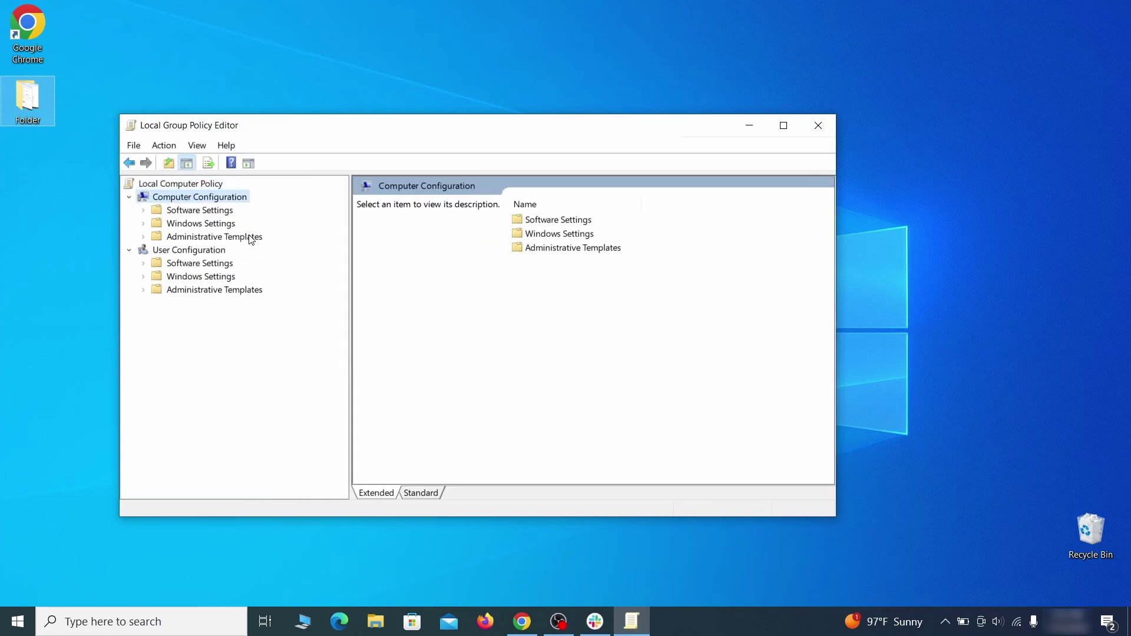
click(252, 237)
right_click(252, 236)
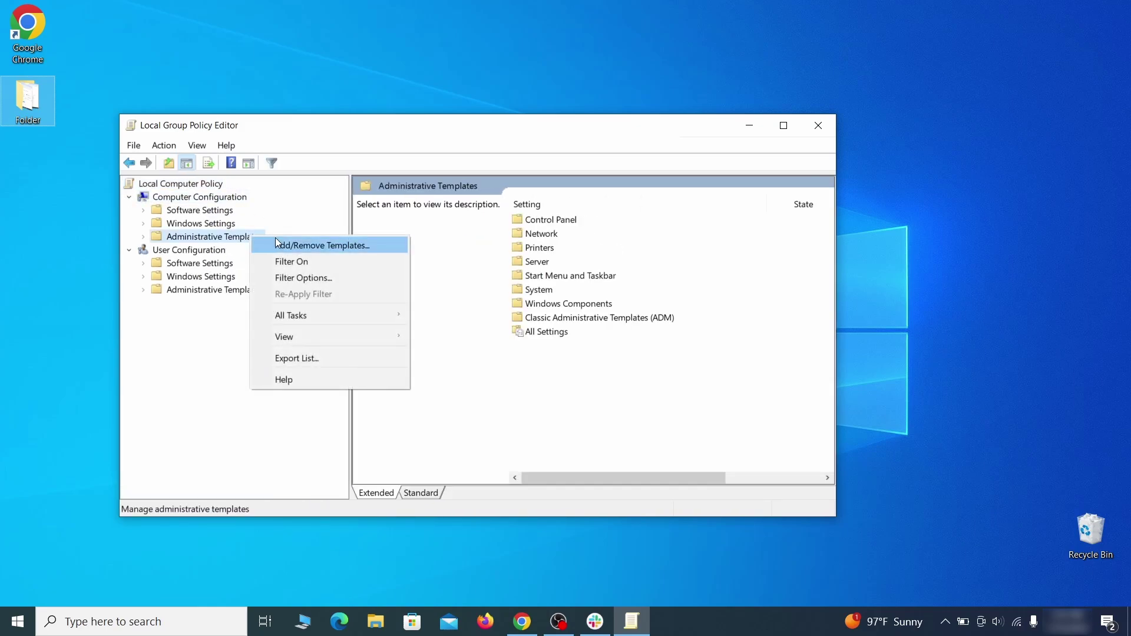
click(360, 247)
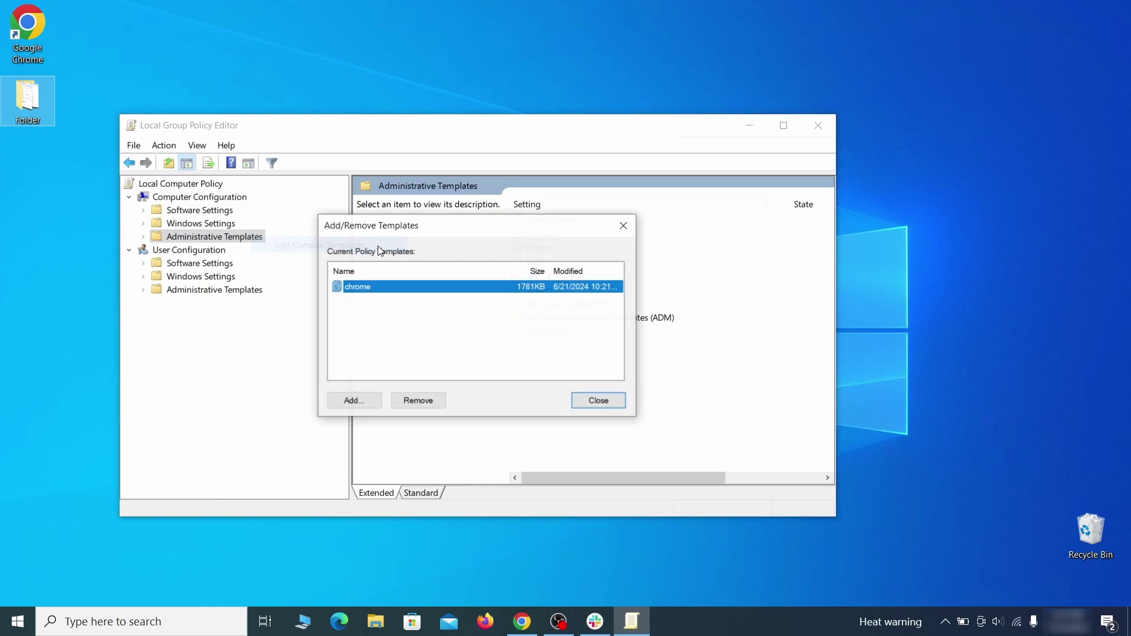
click(428, 401)
click(610, 399)
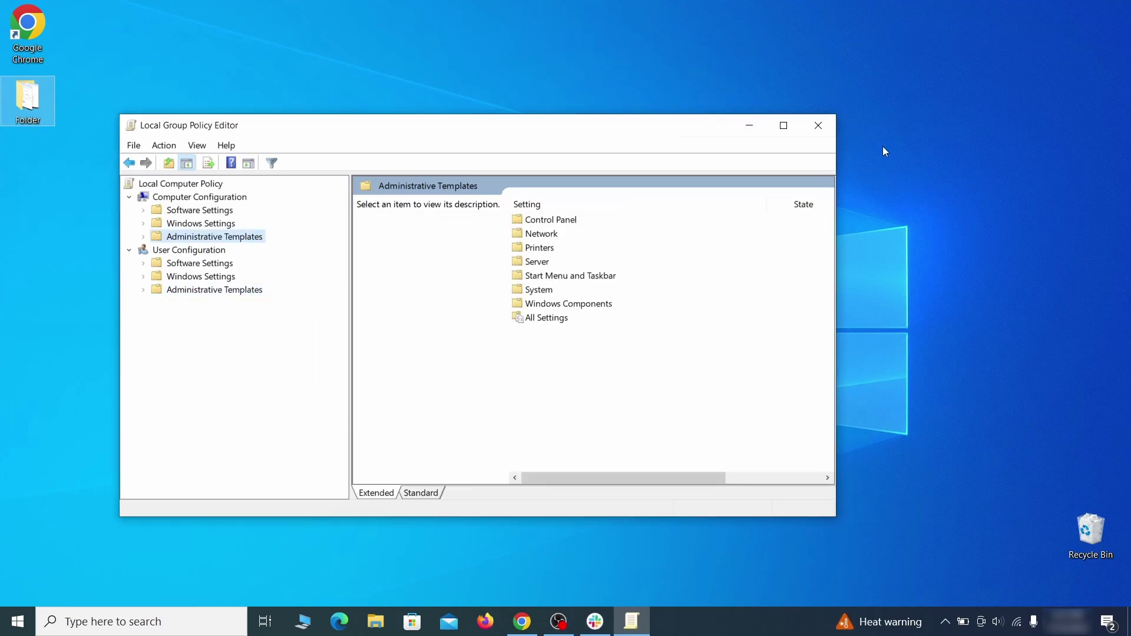
Step: Close the Group Policy Editor and restart the computer
click(819, 126)
click(18, 621)
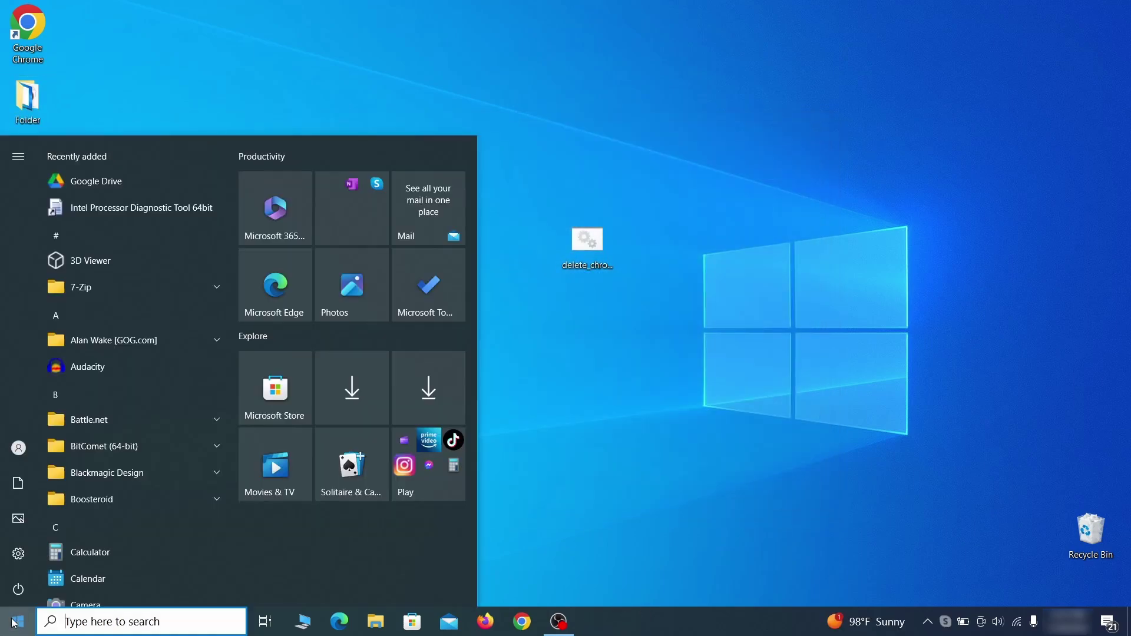
click(19, 586)
click(98, 551)
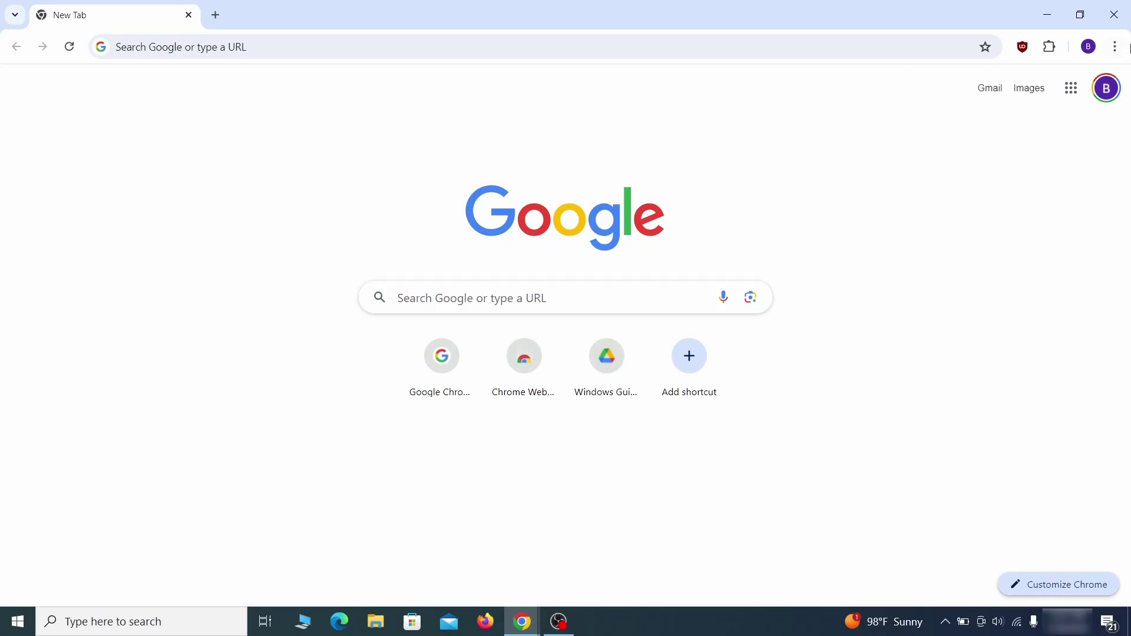
click(1115, 47)
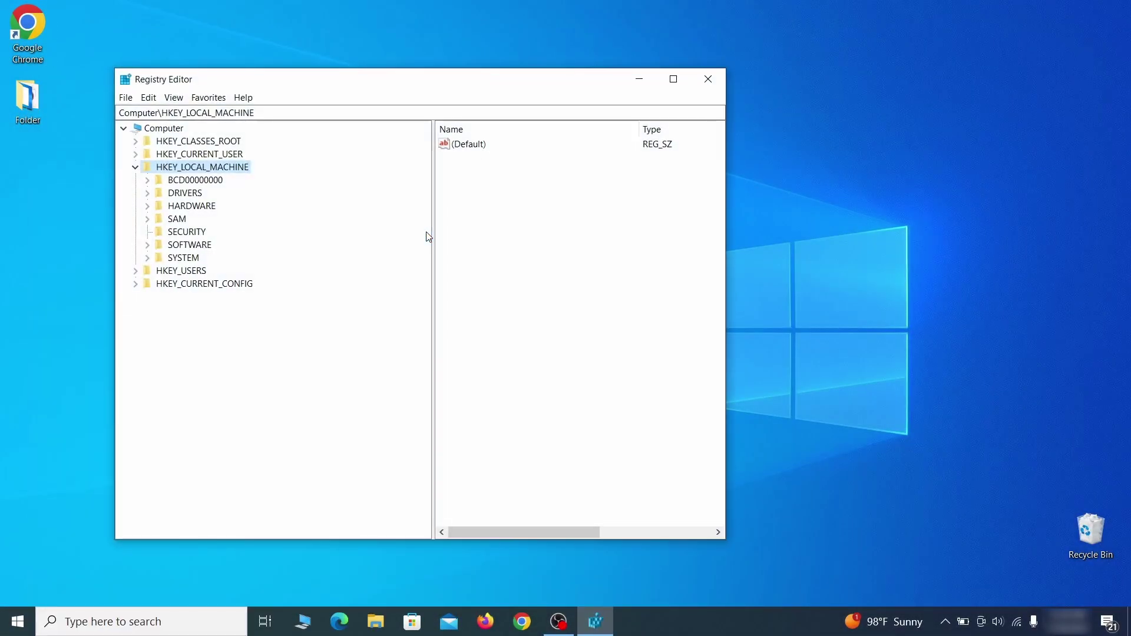
Step: Expand BCD00000000 > Objects > {b2721d73…} > Elements and cancel deleting key 12000004
click(147, 179)
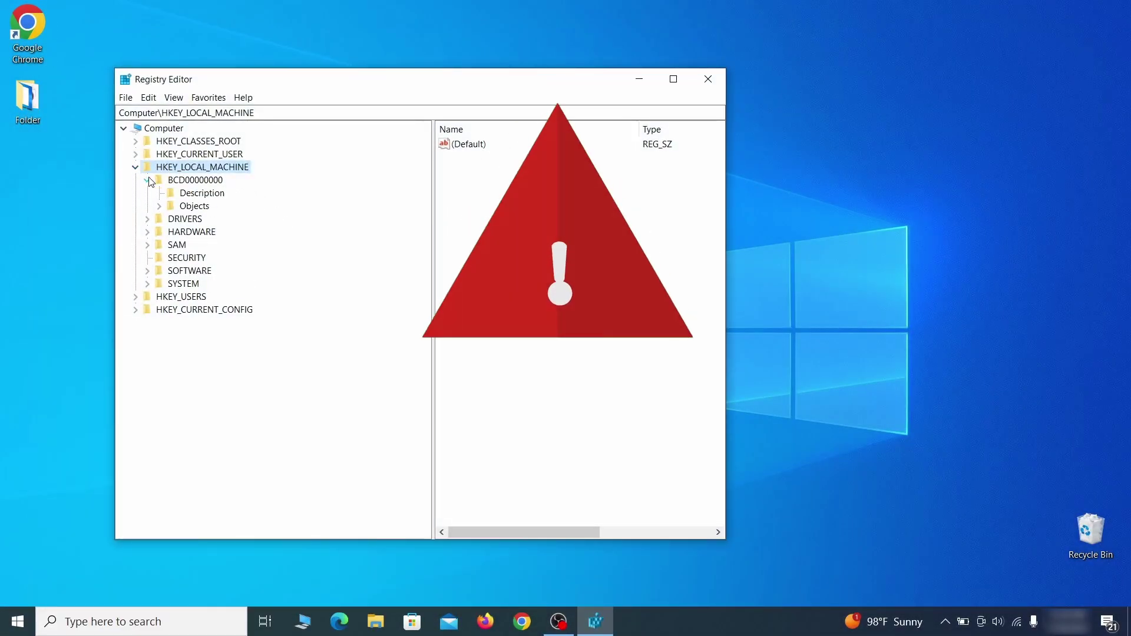
click(159, 206)
click(171, 335)
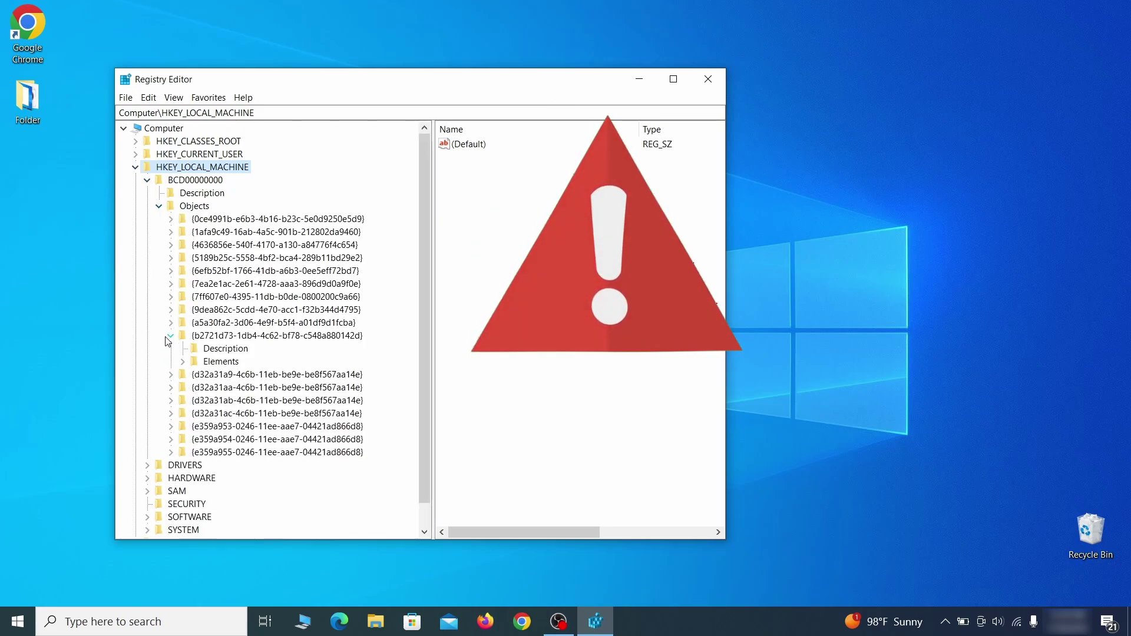
click(183, 361)
click(236, 399)
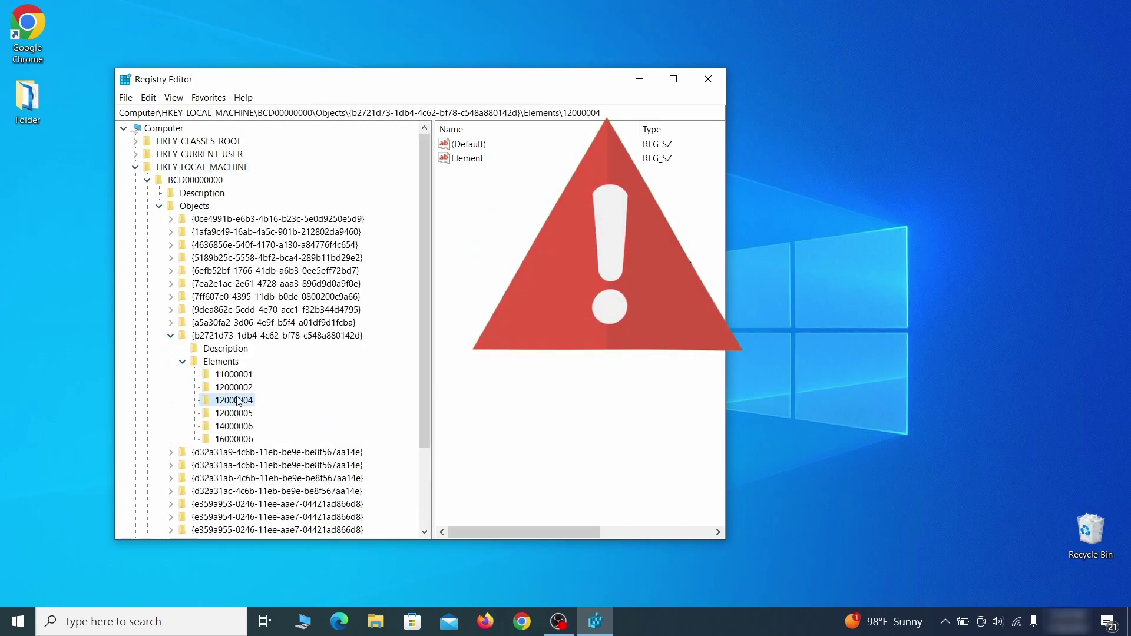
right_click(236, 399)
click(291, 451)
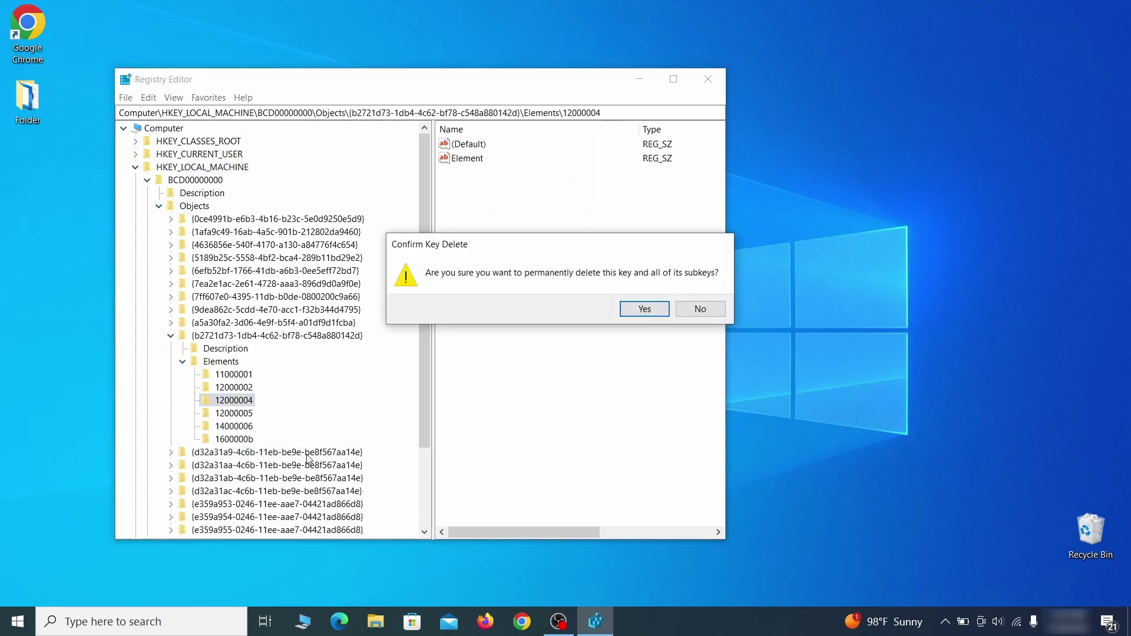
click(712, 316)
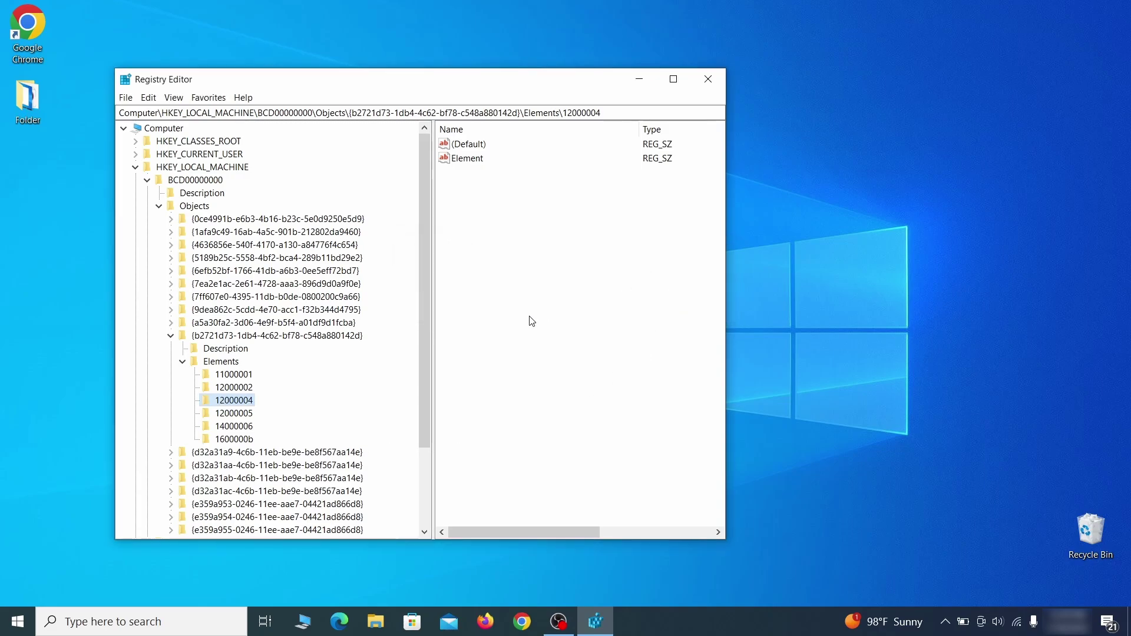
scroll(187, 452, down, 3)
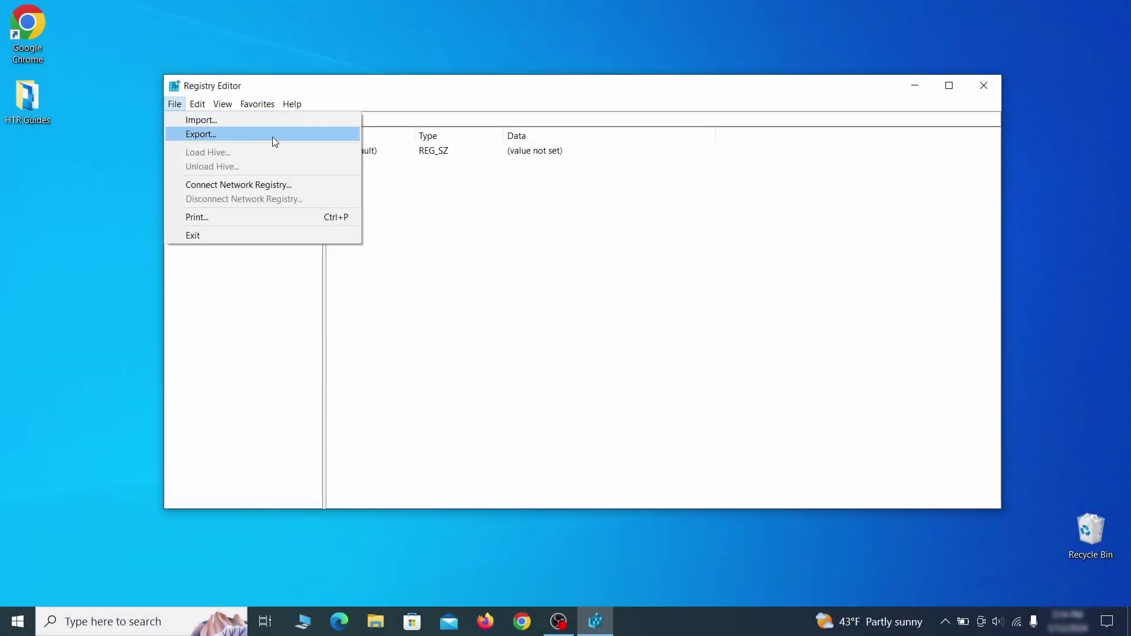
Step: Export a registry backup named 'Registry Backup 1' to the Desktop and pick it in the Import dialog
click(275, 135)
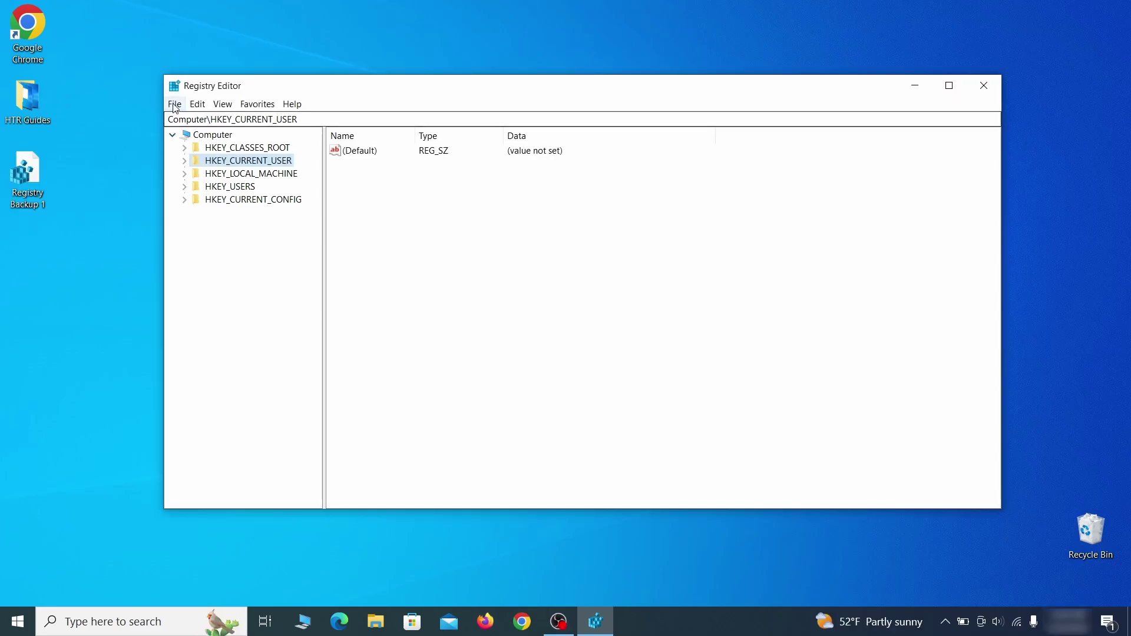
click(175, 104)
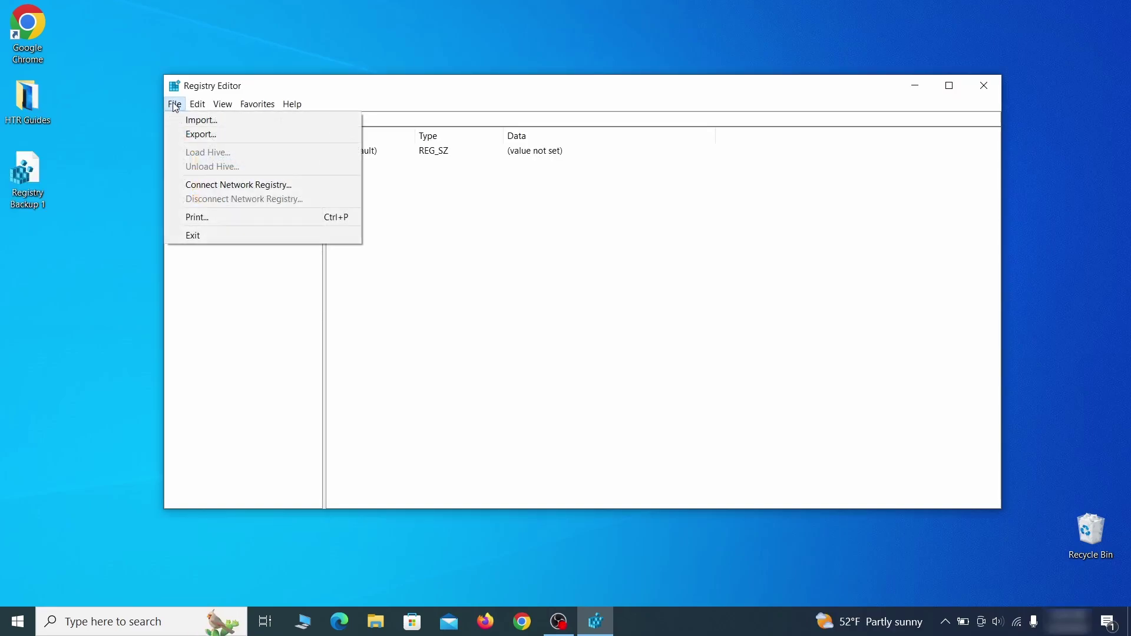
click(242, 126)
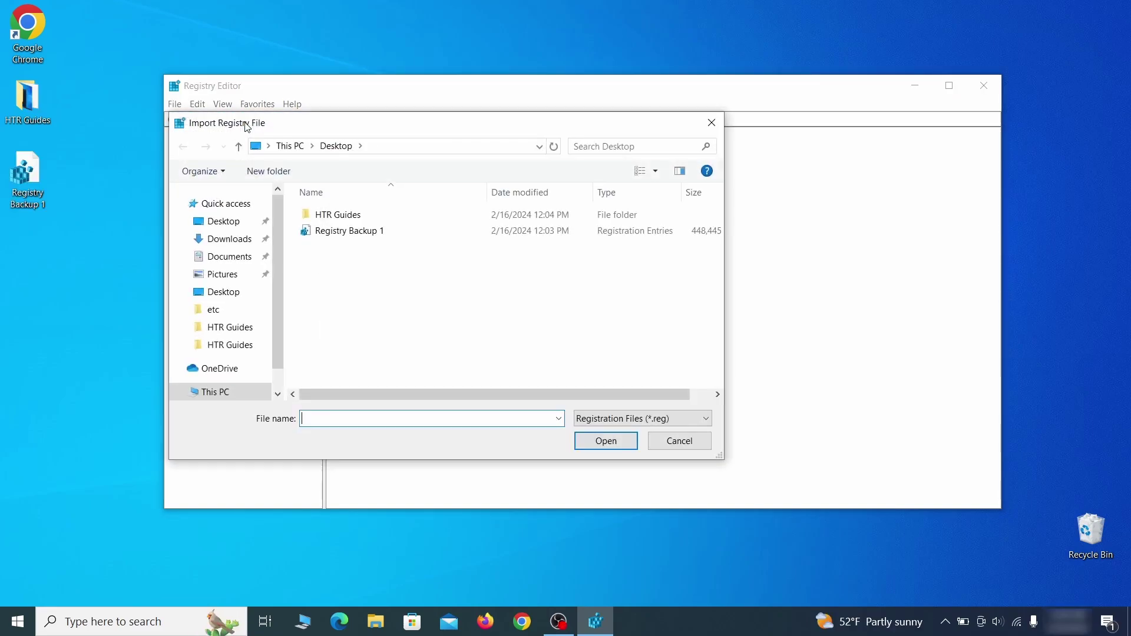
click(390, 233)
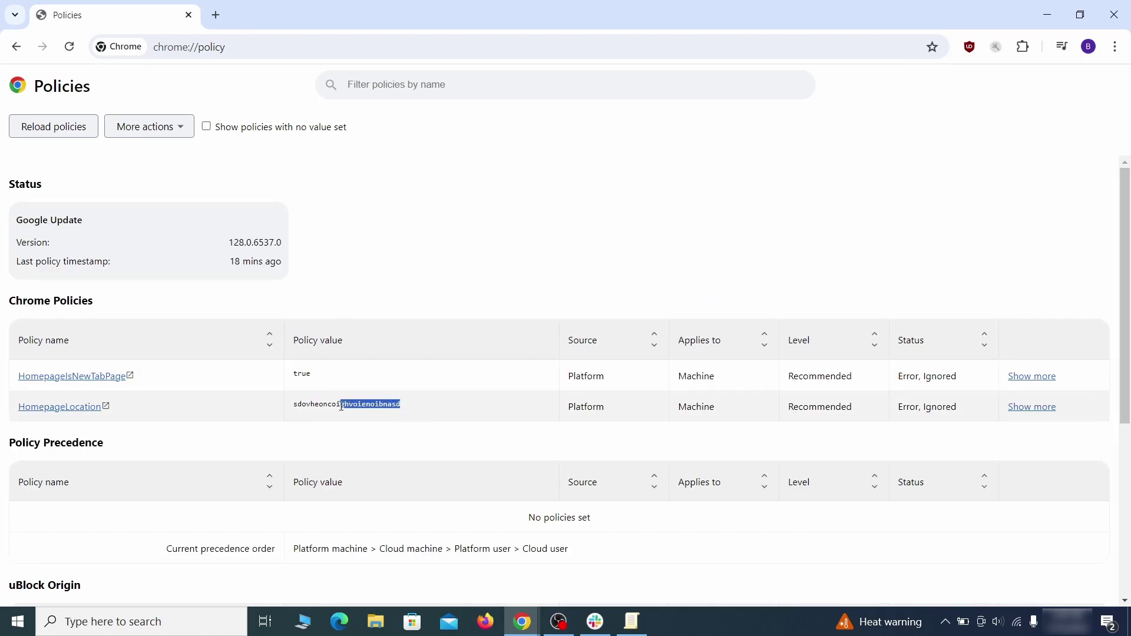
Step: Copy the HomepageLocation value sdovheoncoighvoienoibnasd into the blank Notepad note
right_click(323, 407)
click(353, 416)
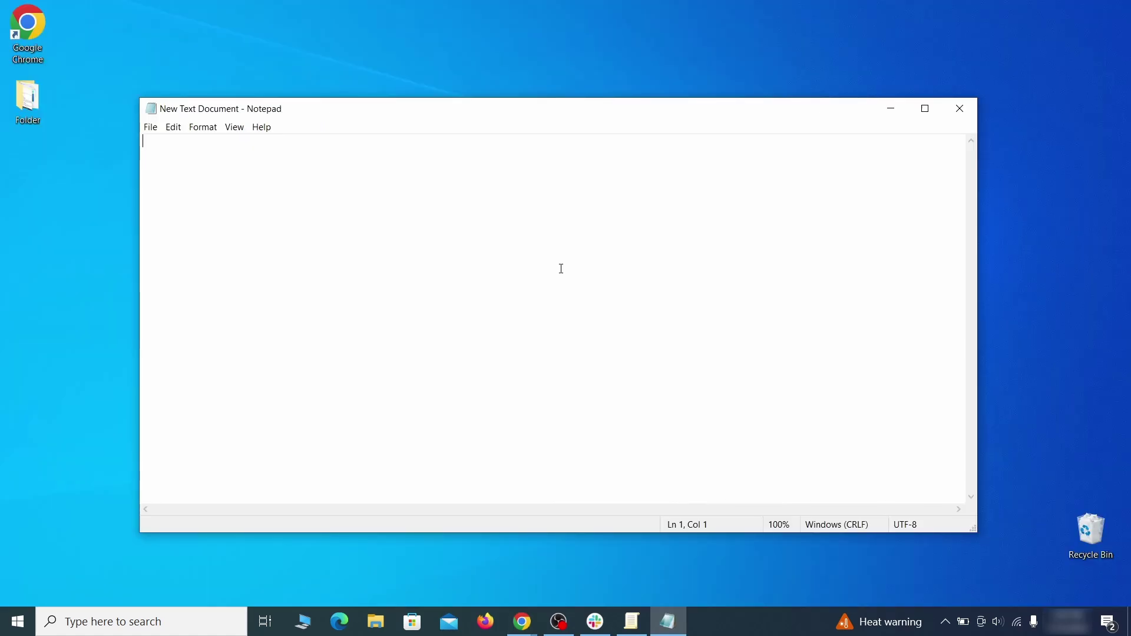
right_click(561, 268)
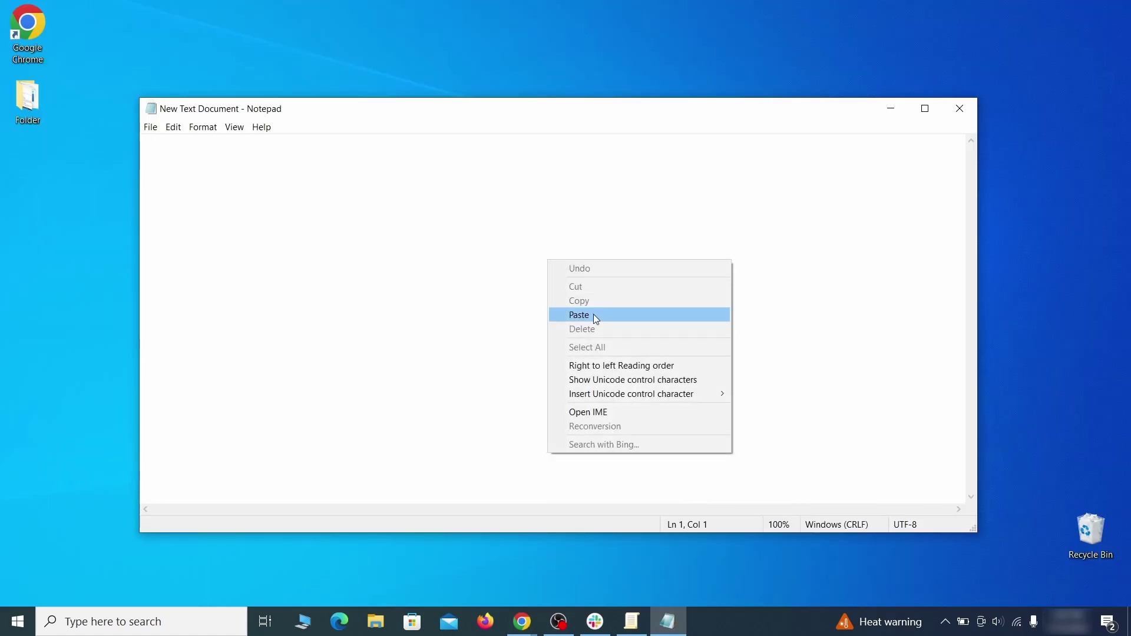
click(593, 313)
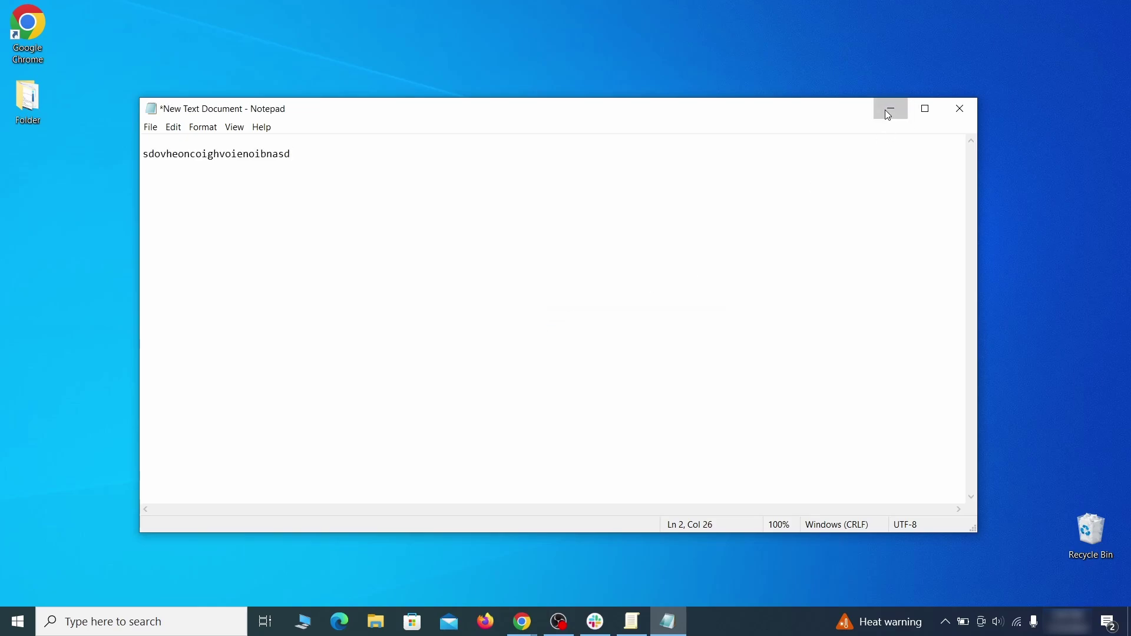
Step: Minimize the note and bring up Chrome's main menu
click(889, 110)
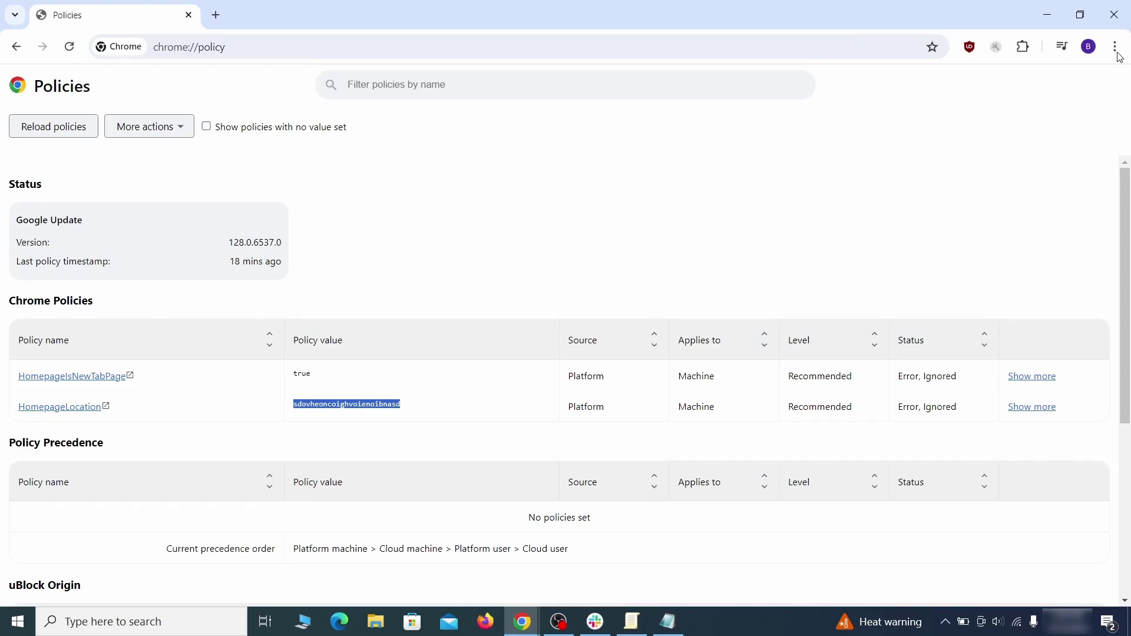
click(1115, 46)
mouse_move(950, 276)
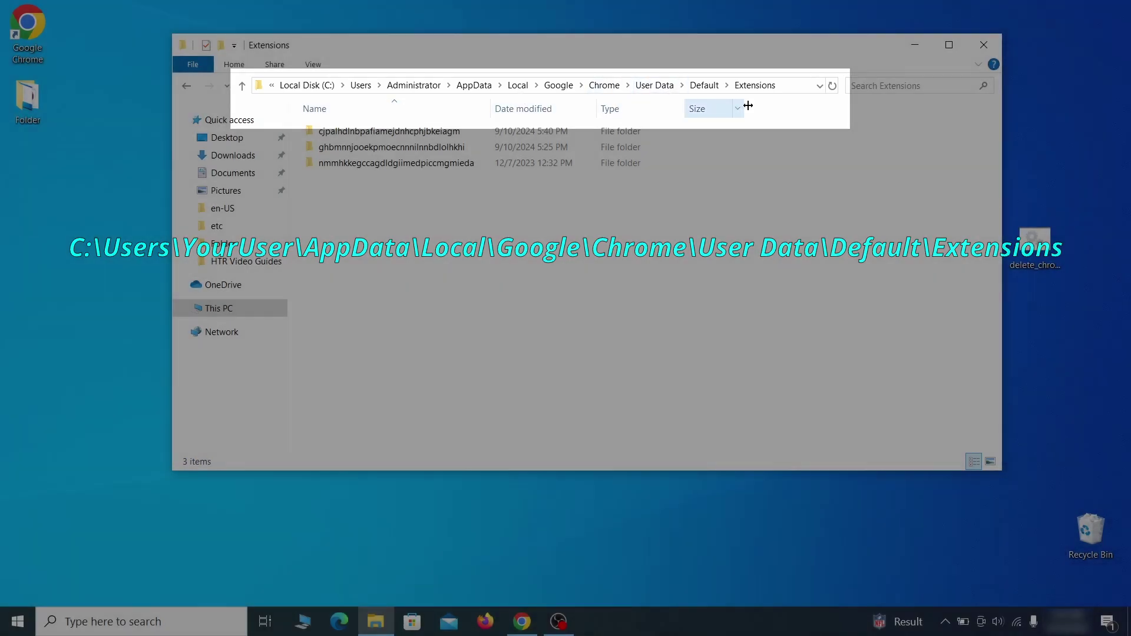
Step: Delete all three extension folders in Chrome's Extensions folder, close Explorer and return to Chrome's extensions page
drag(419, 189, 477, 143)
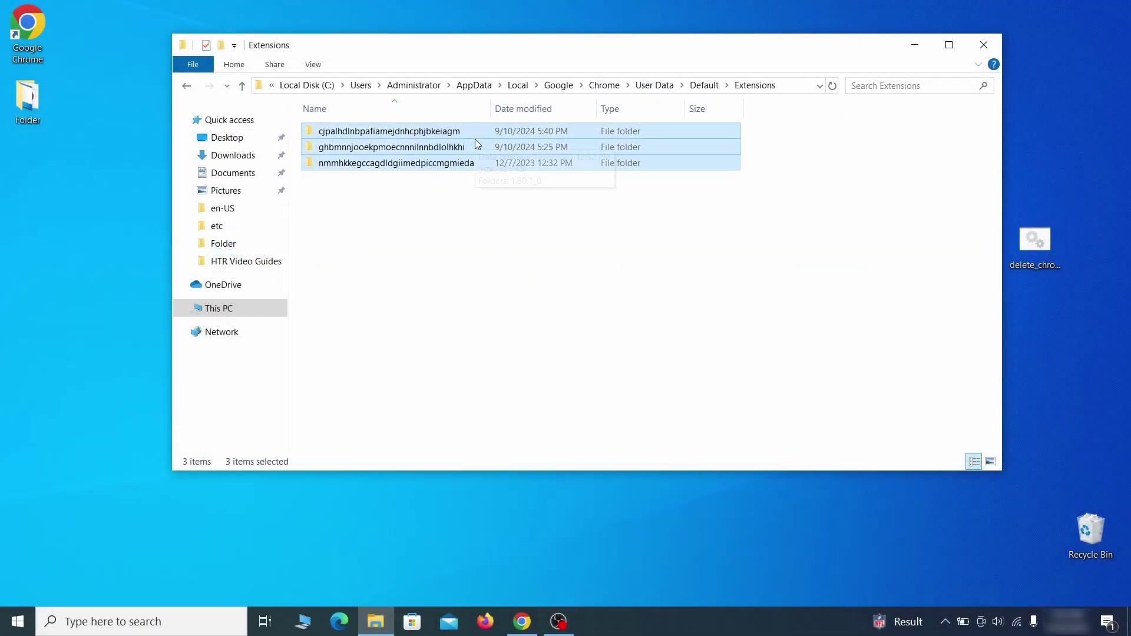
right_click(477, 144)
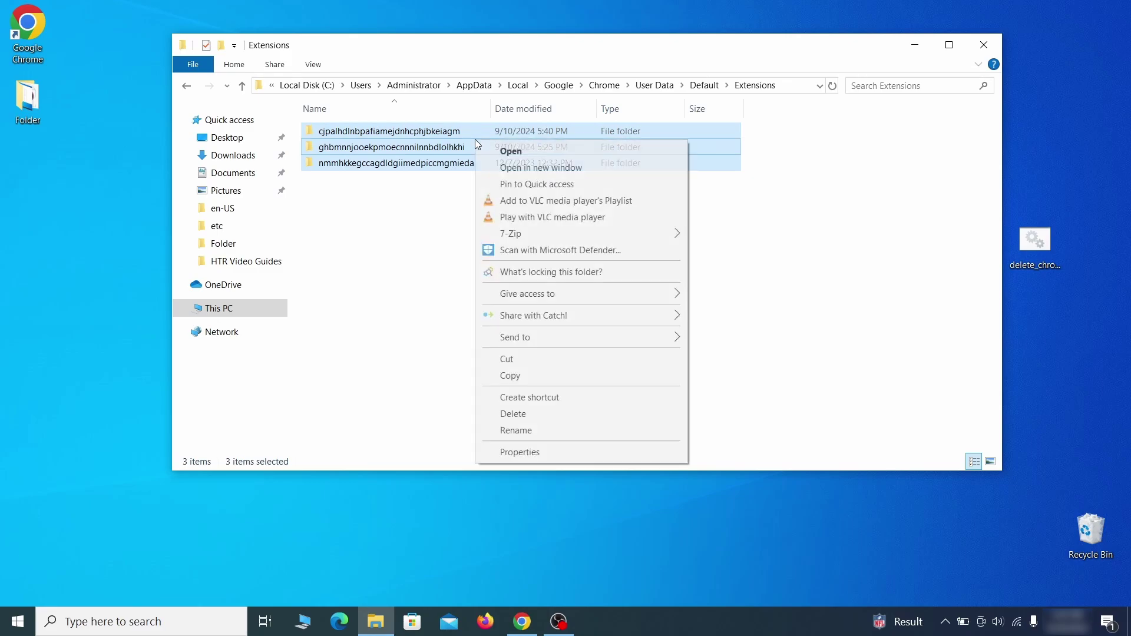
click(514, 414)
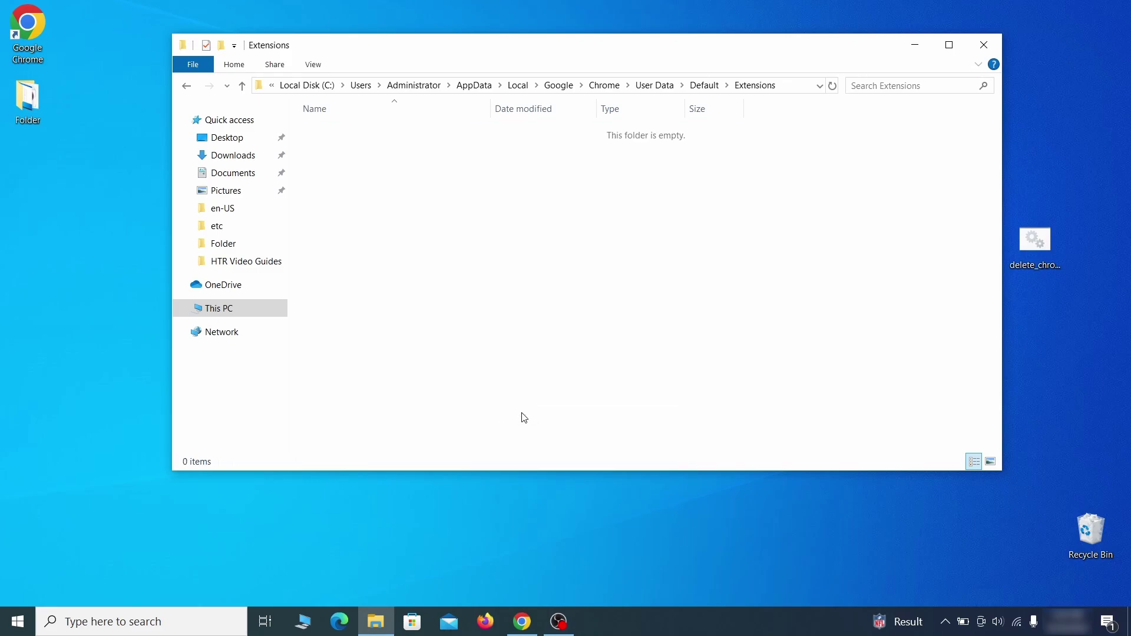
click(983, 45)
key(alt+Tab)
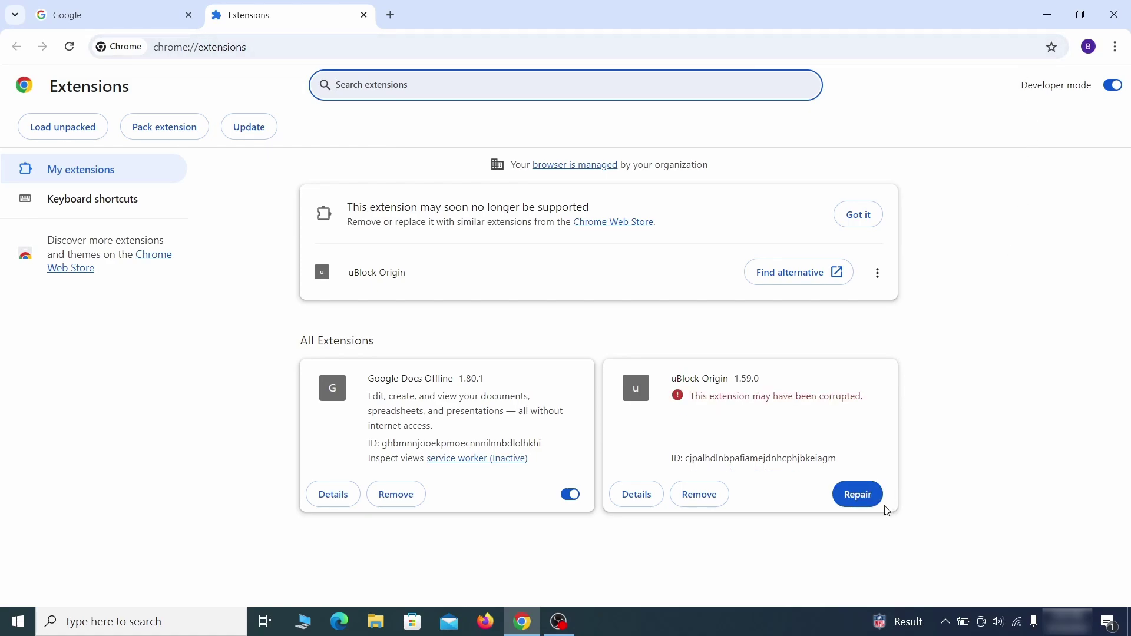
Step: Repair the corrupted uBlock Origin extension and turn on Developer mode to show extension IDs
click(864, 496)
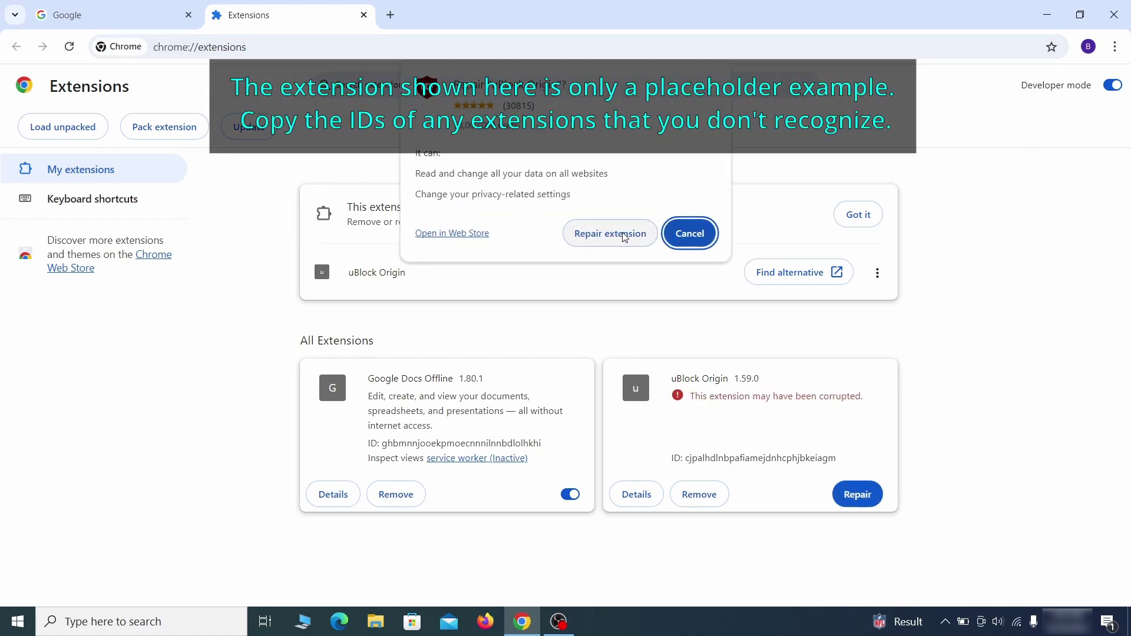
click(610, 234)
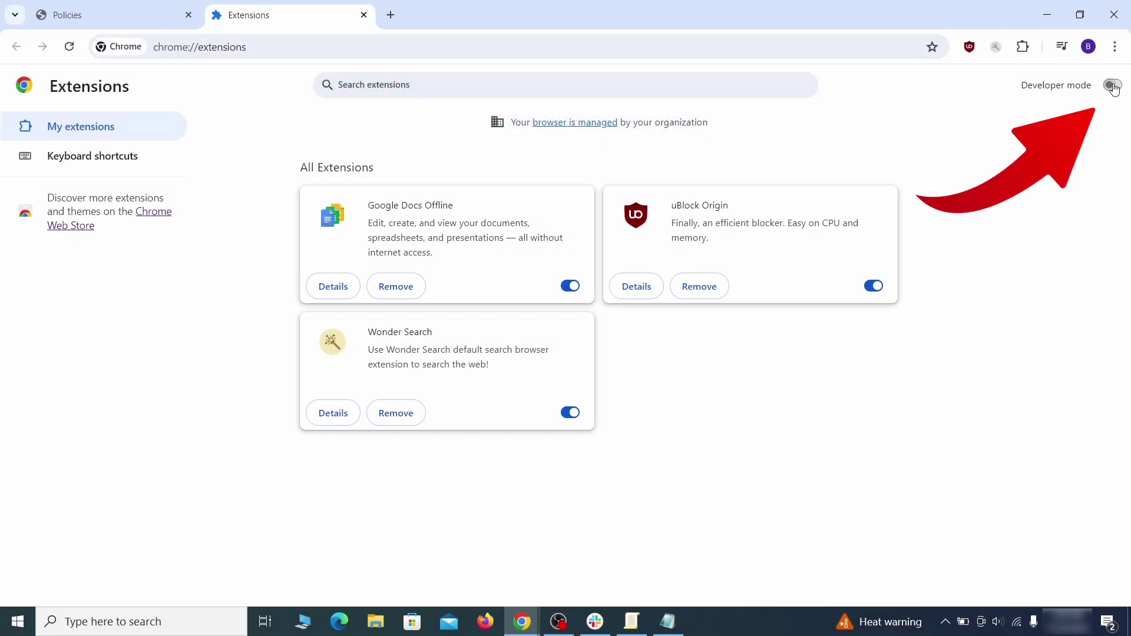
click(1113, 86)
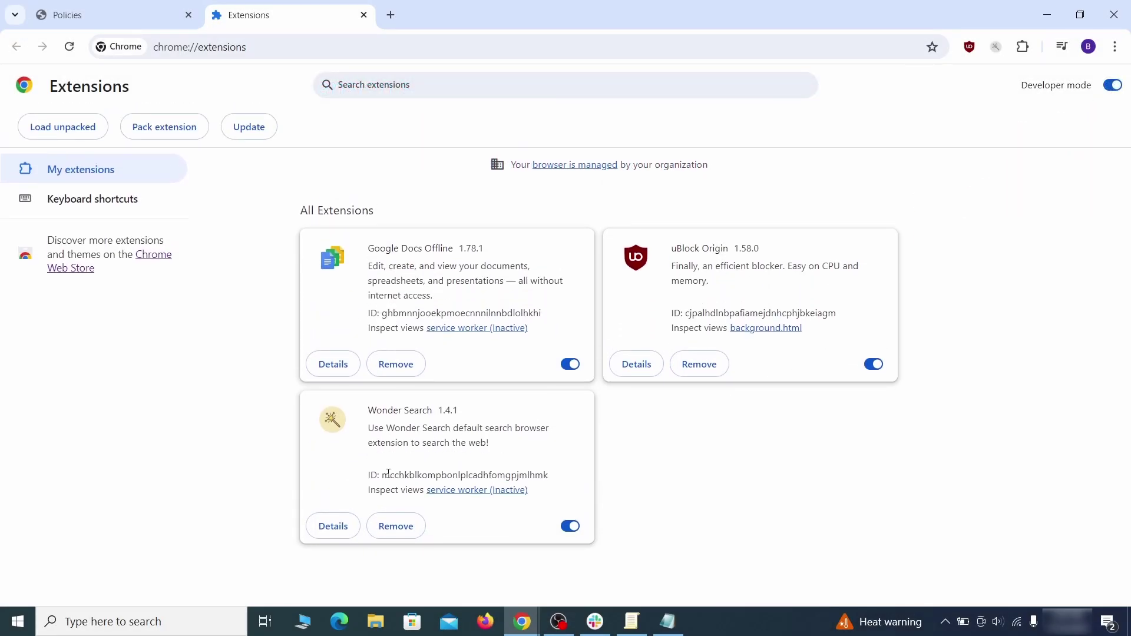
Step: Copy Wonder Search's extension ID onto a new line in the note, then minimize the note
drag(383, 475, 536, 475)
right_click(547, 475)
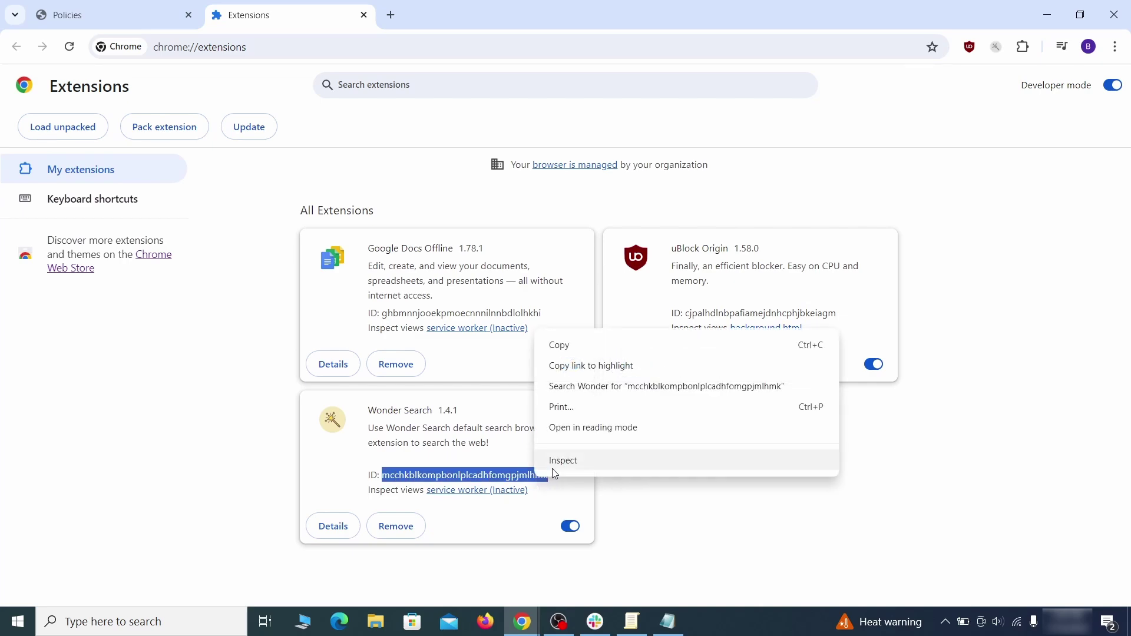
click(524, 349)
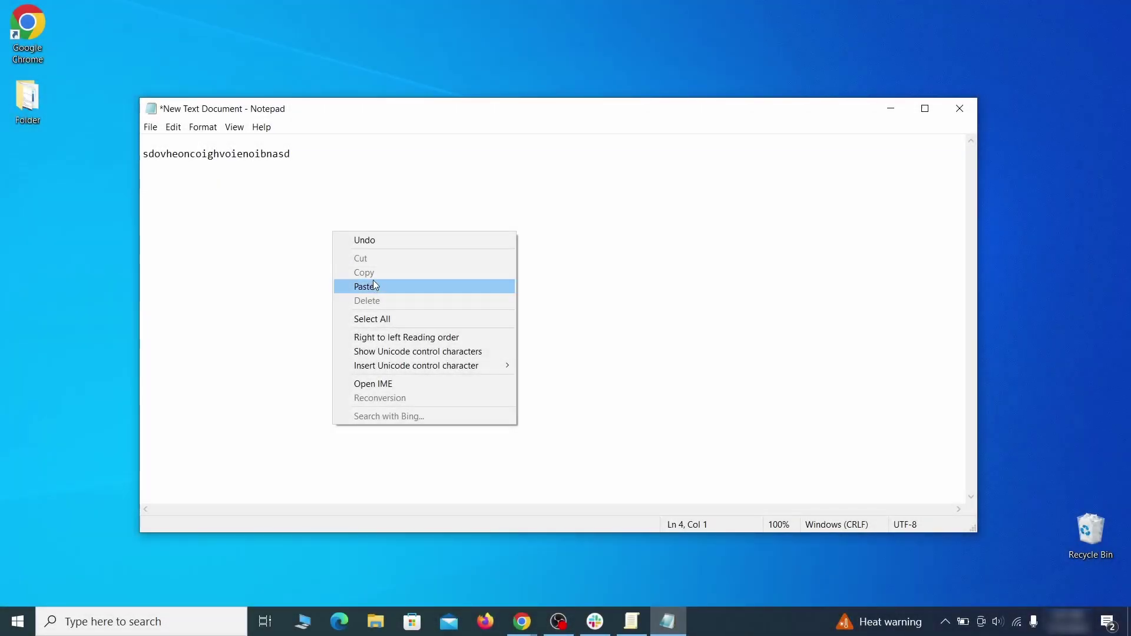
click(369, 287)
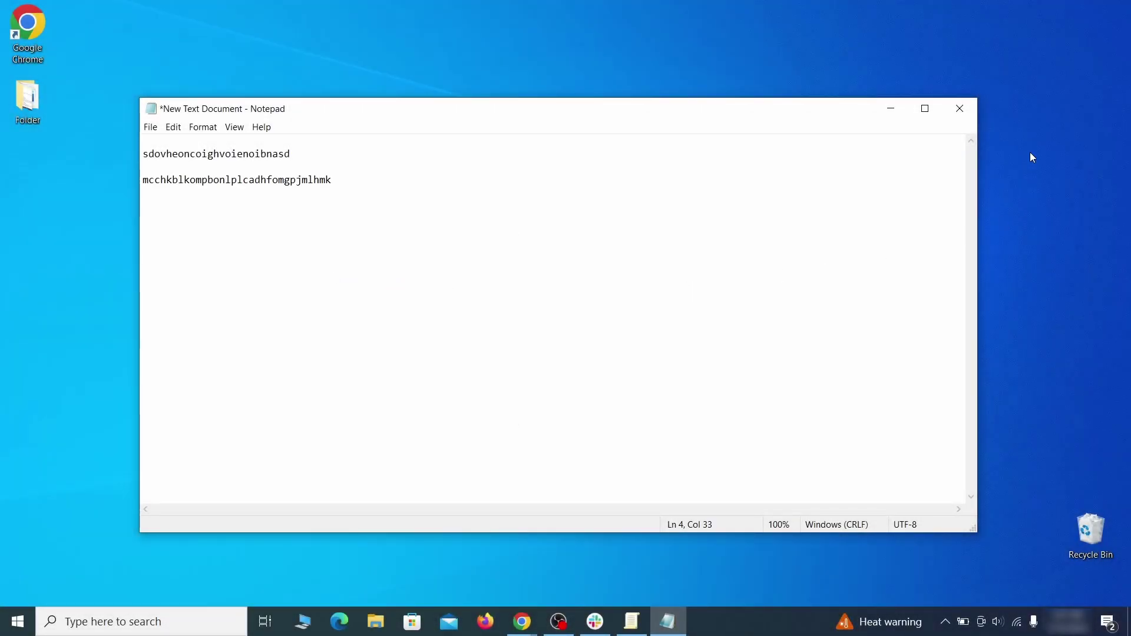
click(891, 109)
Step: Search Start for regedit and run Registry Editor as administrator
click(13, 625)
text(regedit)
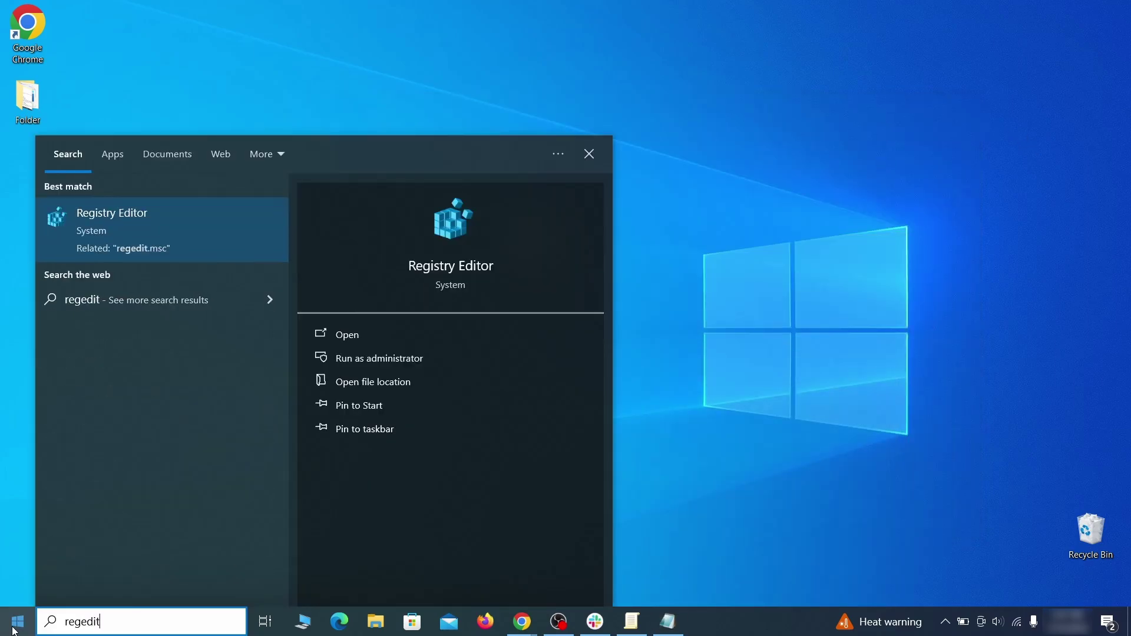
right_click(226, 224)
click(259, 243)
Step: Search the registry for the copied homepage string sdovheoncoighvoienoibnasd
key(ctrl+f)
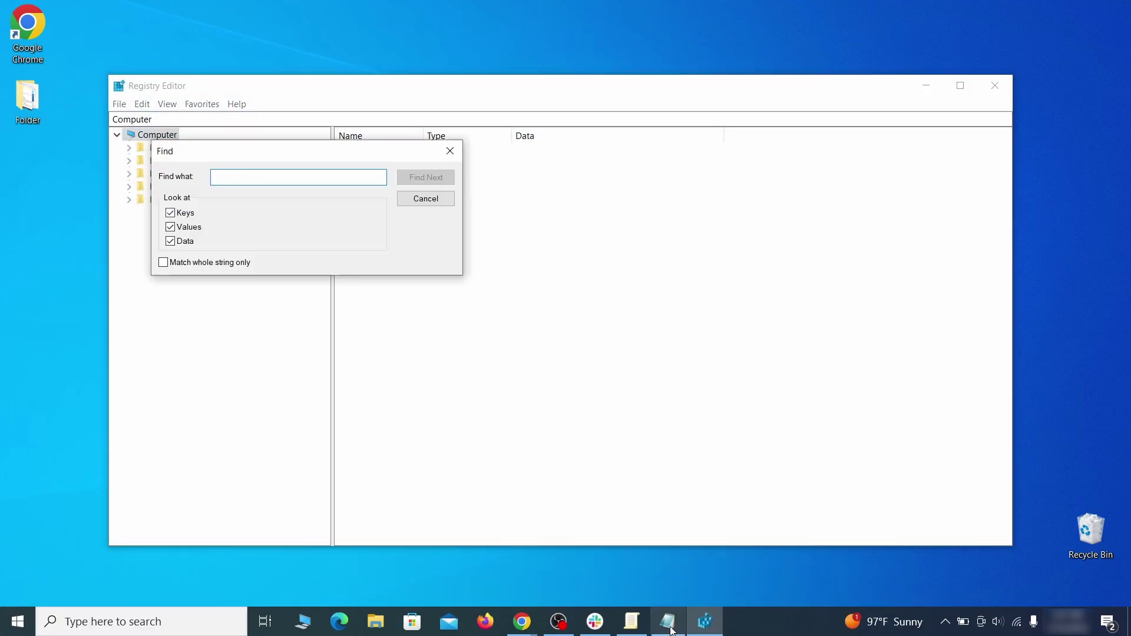
click(672, 631)
right_click(252, 157)
click(286, 198)
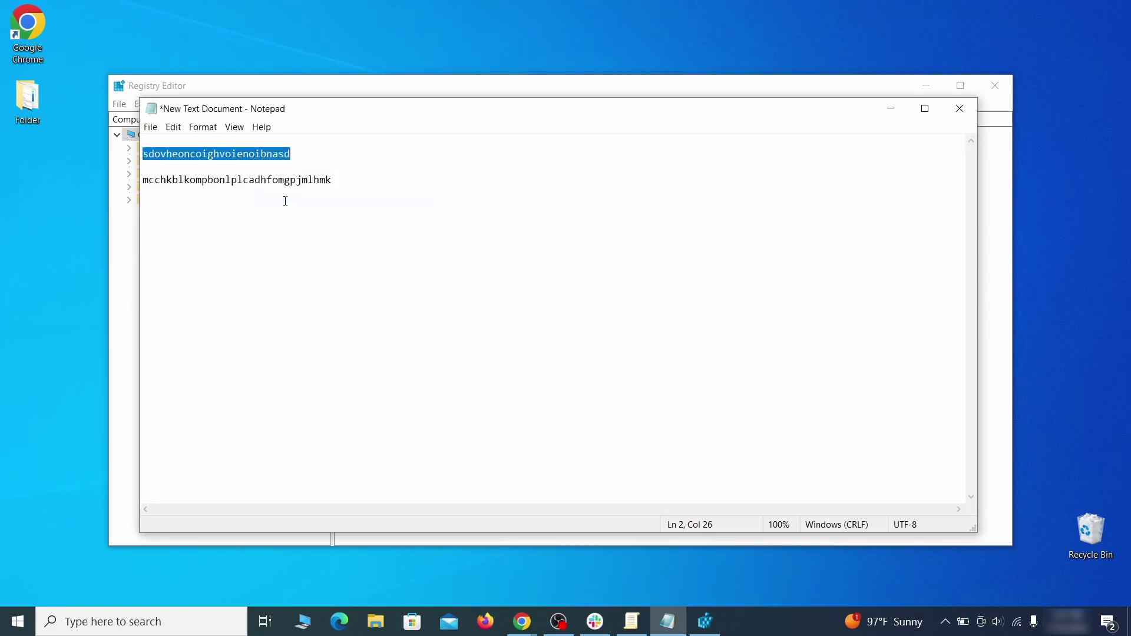
click(115, 217)
right_click(252, 178)
click(299, 237)
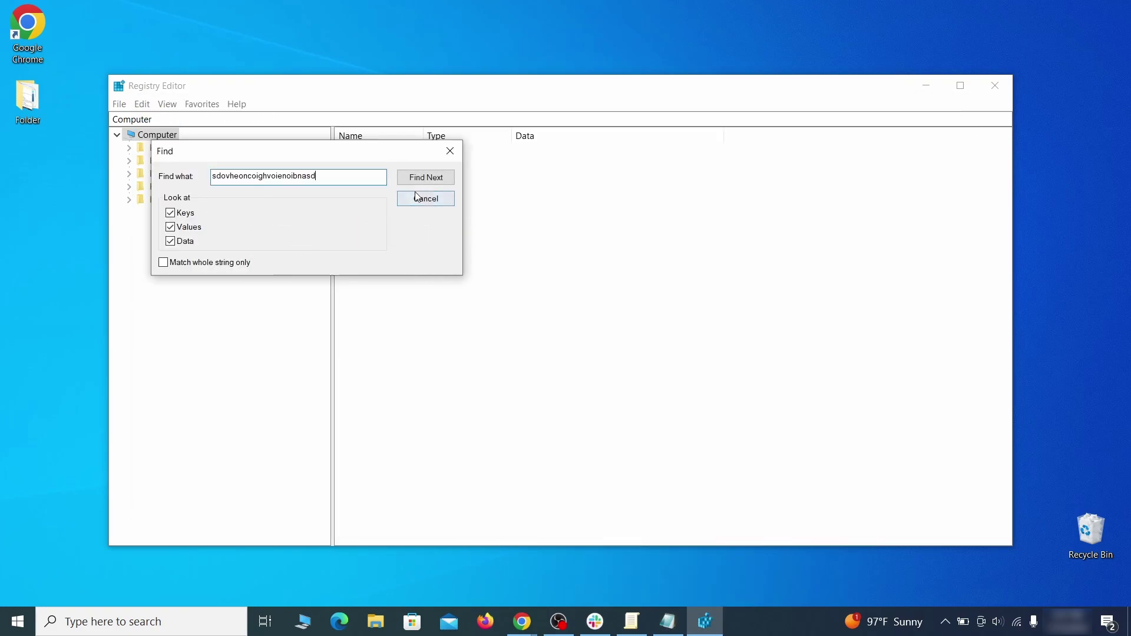
click(440, 181)
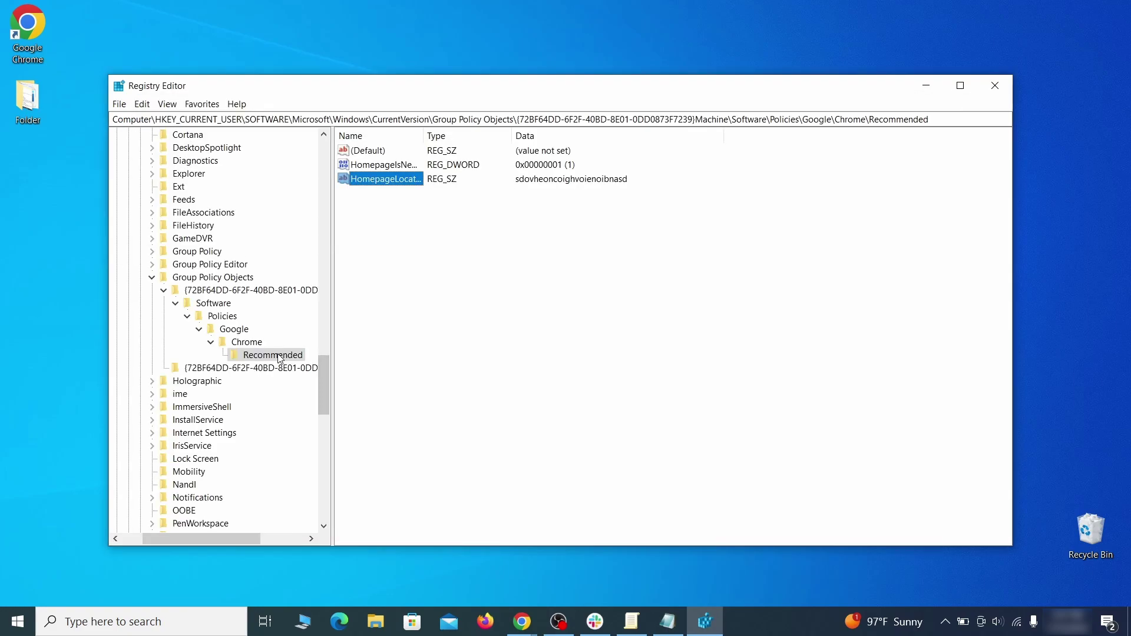
Step: Delete the found Recommended key under HKEY_CURRENT_USER's Group Policy Objects
right_click(279, 357)
click(337, 409)
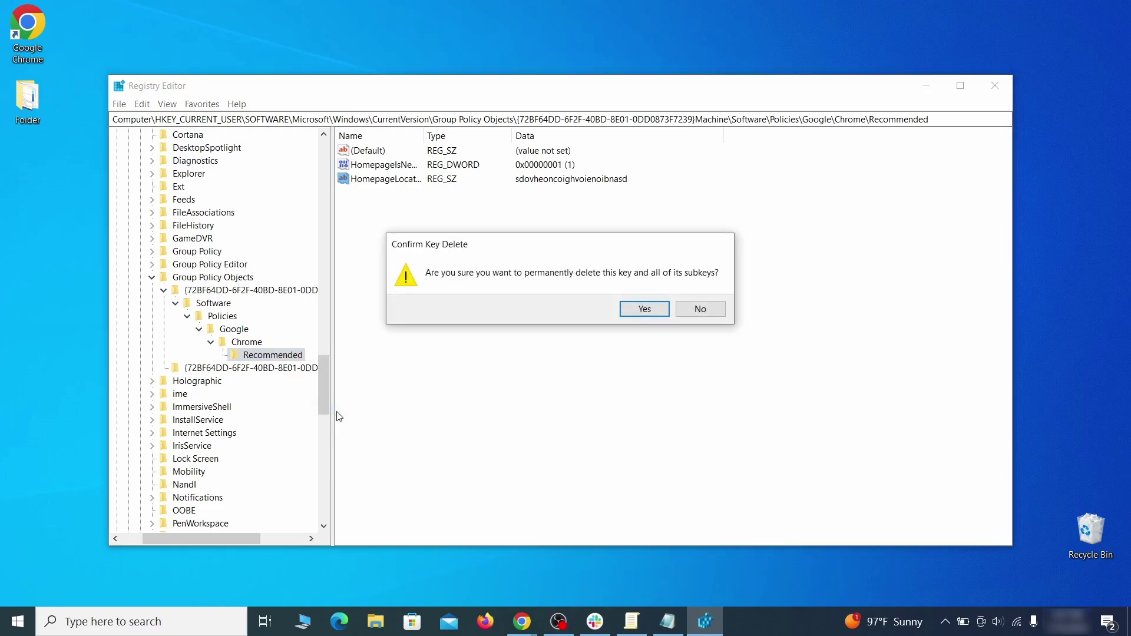
click(645, 309)
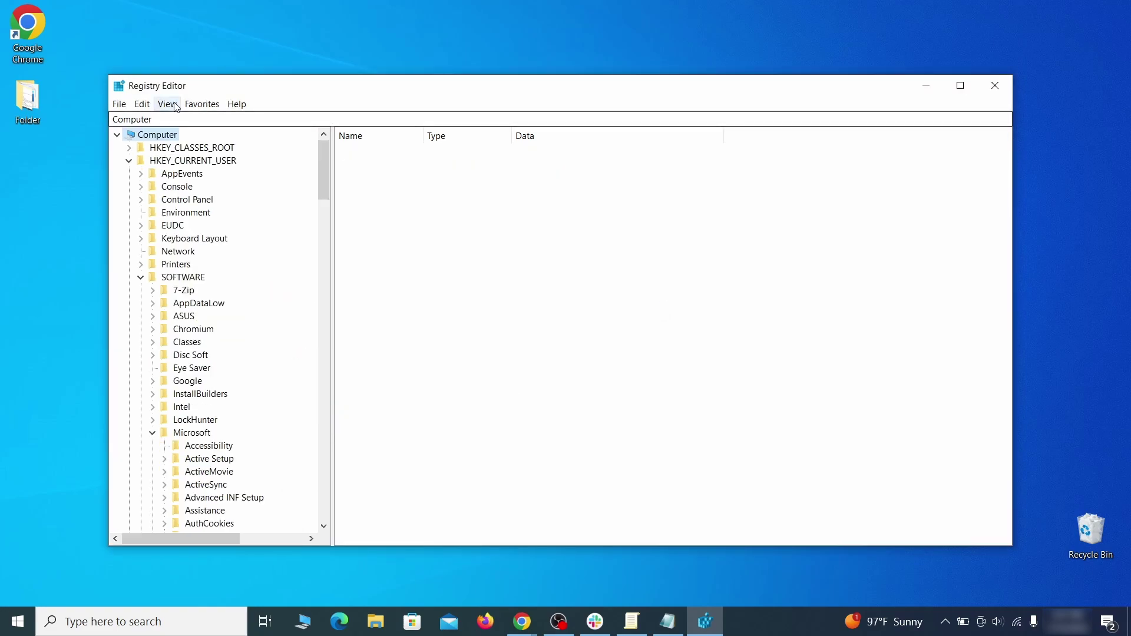
click(142, 104)
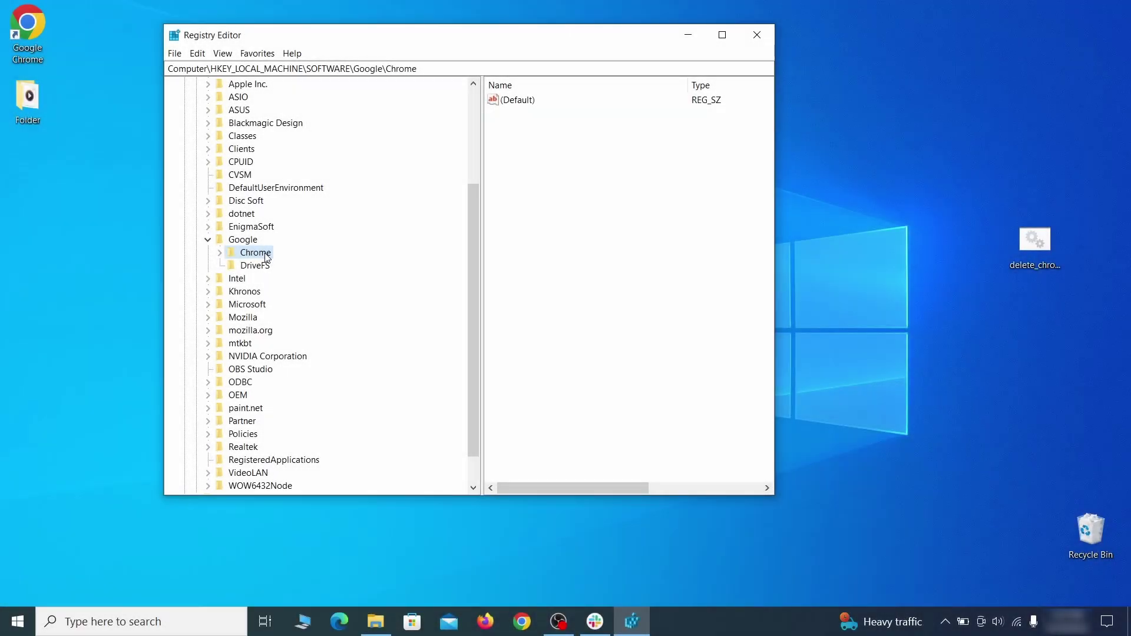
Step: Try deleting the HKEY_LOCAL_MACHINE\SOFTWARE\Google\Chrome key and dismiss the deletion error
right_click(256, 254)
click(313, 310)
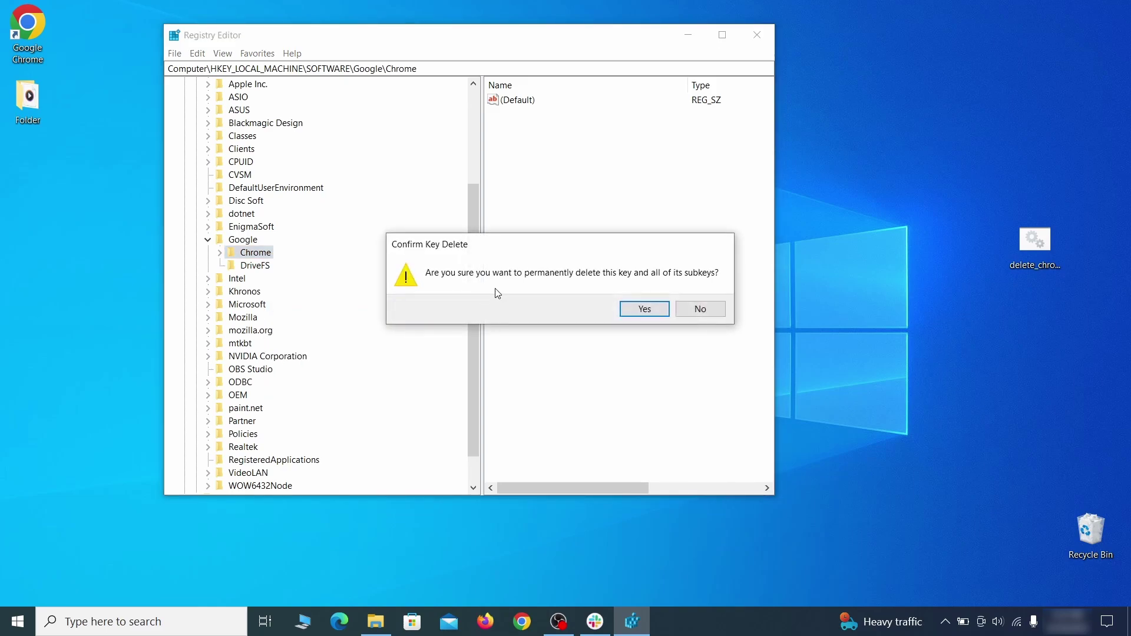
click(644, 309)
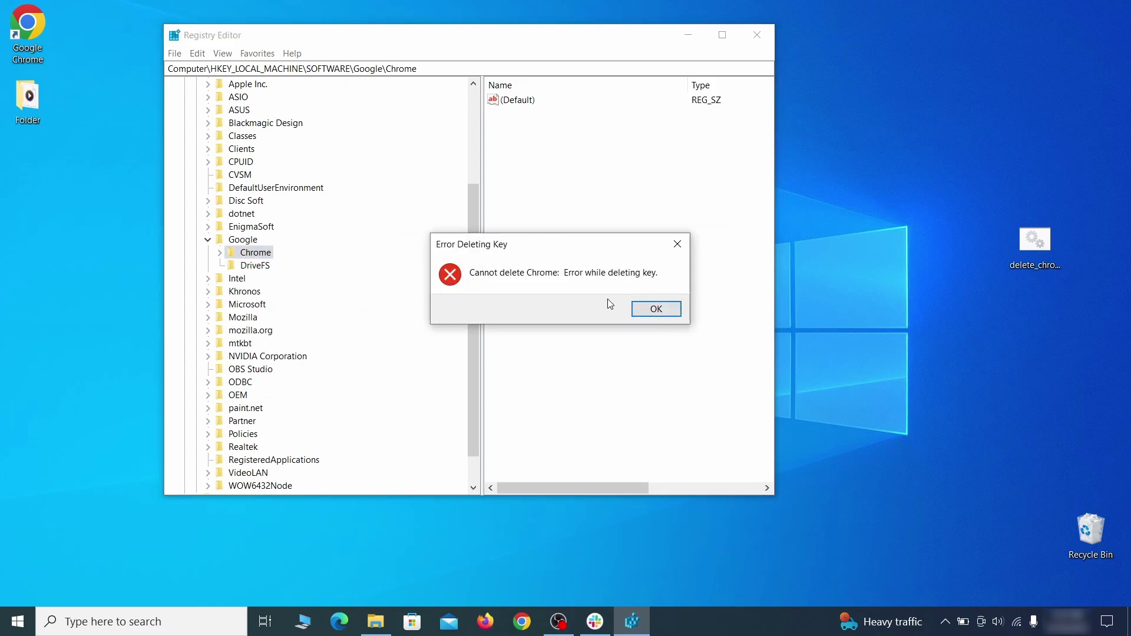
click(655, 307)
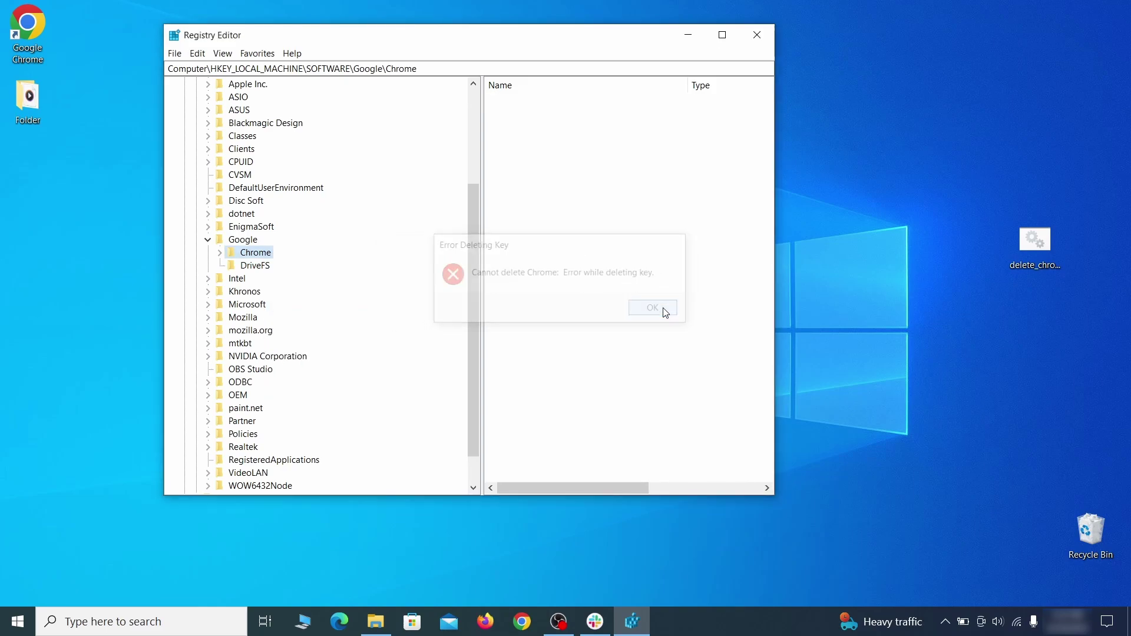
Step: Make Everyone the Chrome key's owner and replace permissions on all its subkeys
right_click(266, 257)
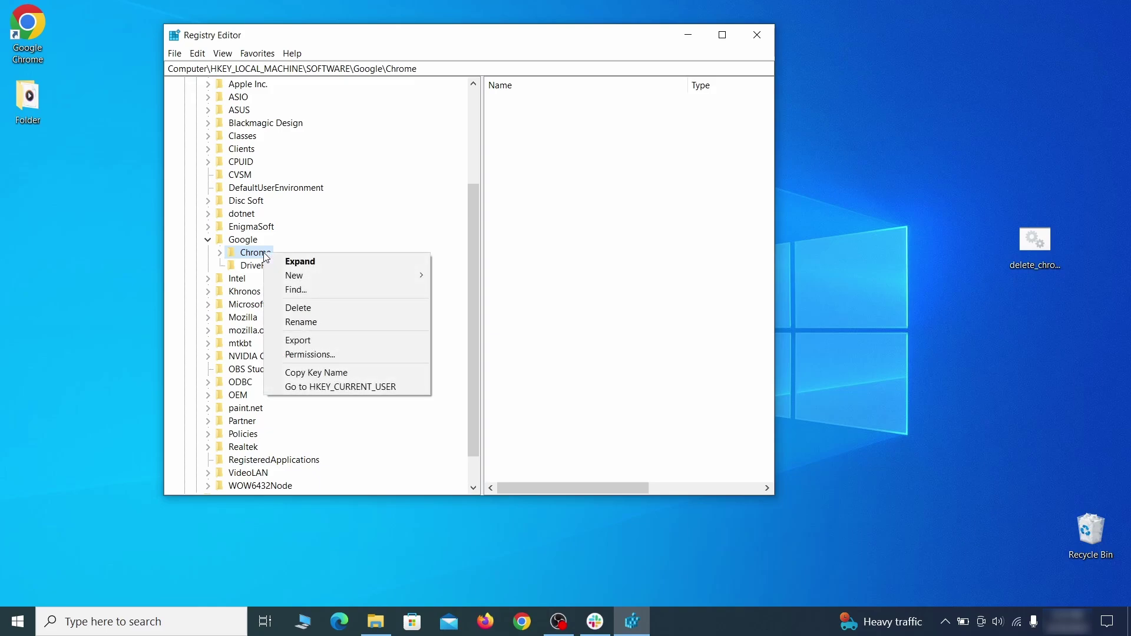
click(335, 353)
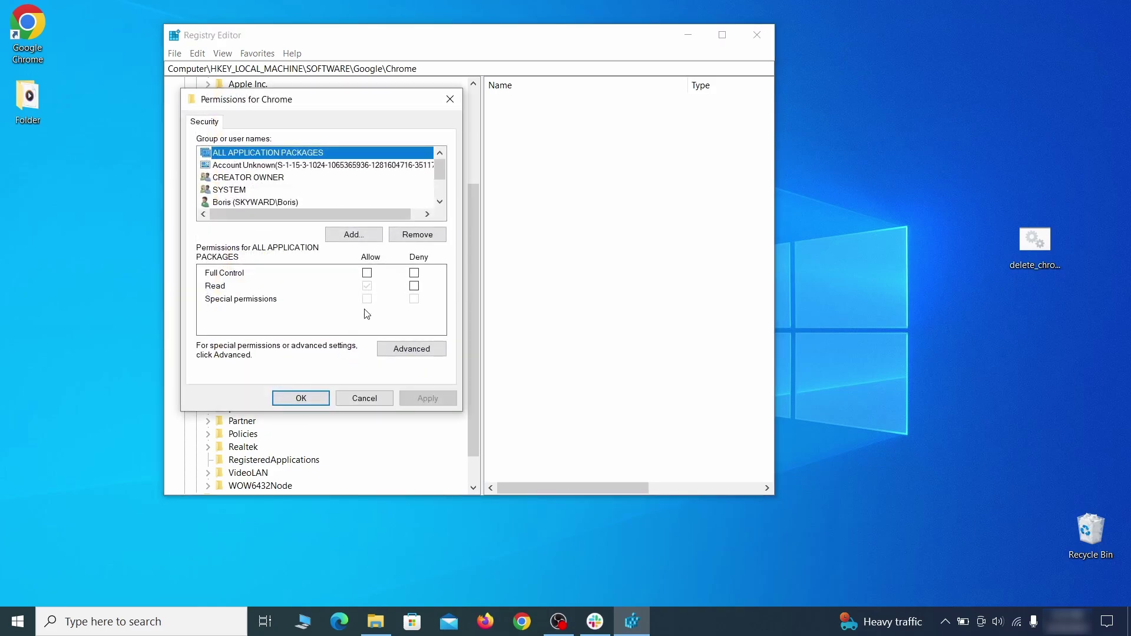
click(411, 349)
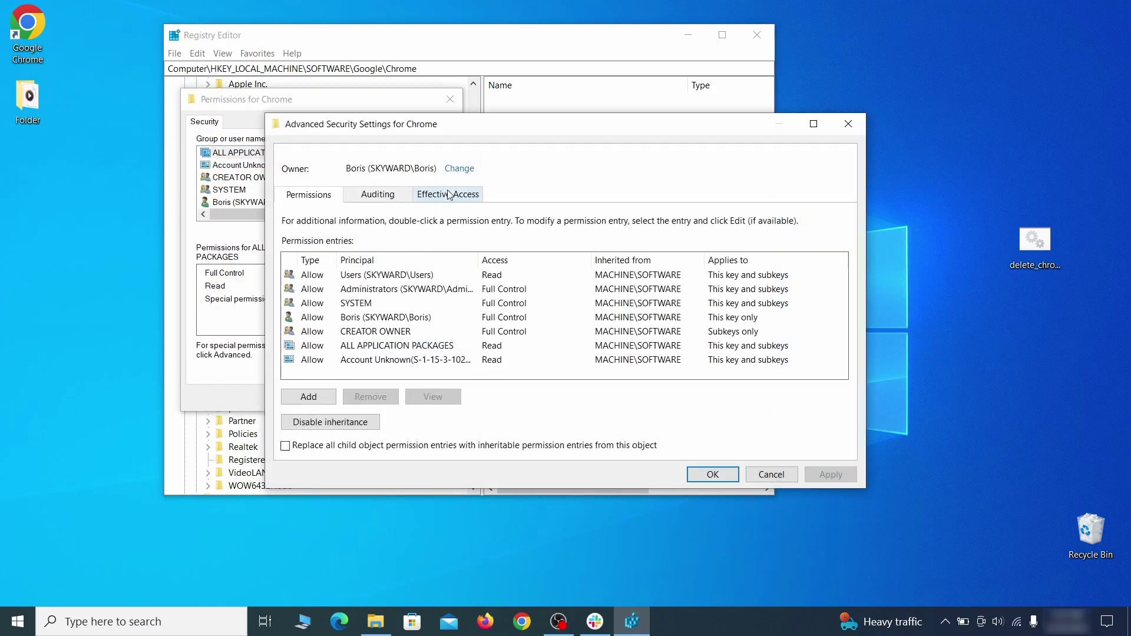
click(459, 169)
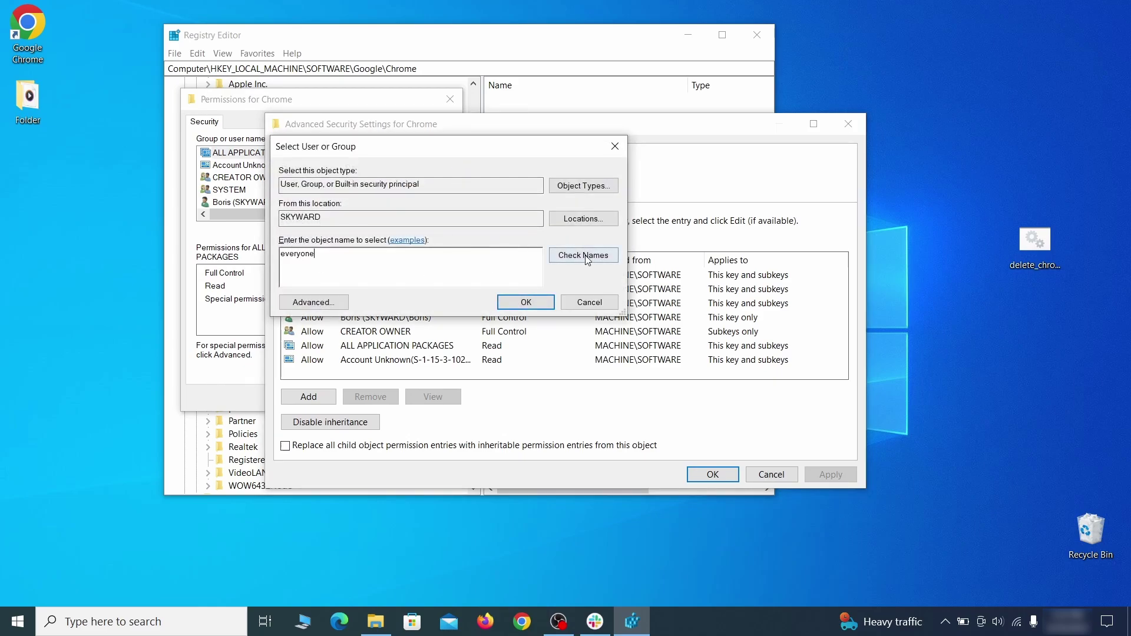
click(533, 303)
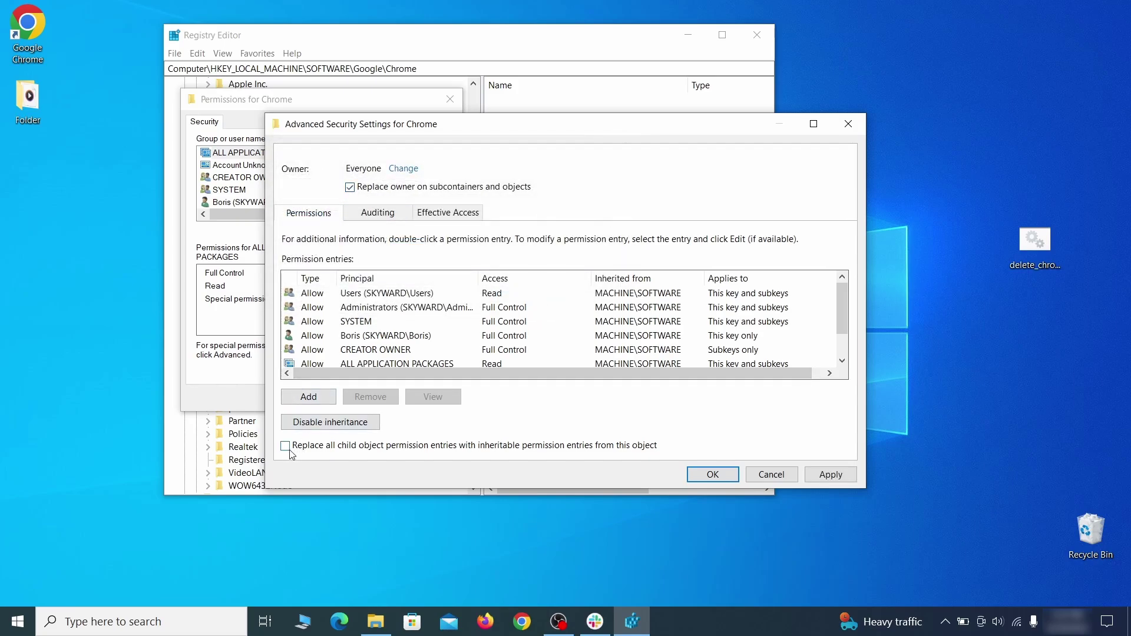
click(831, 476)
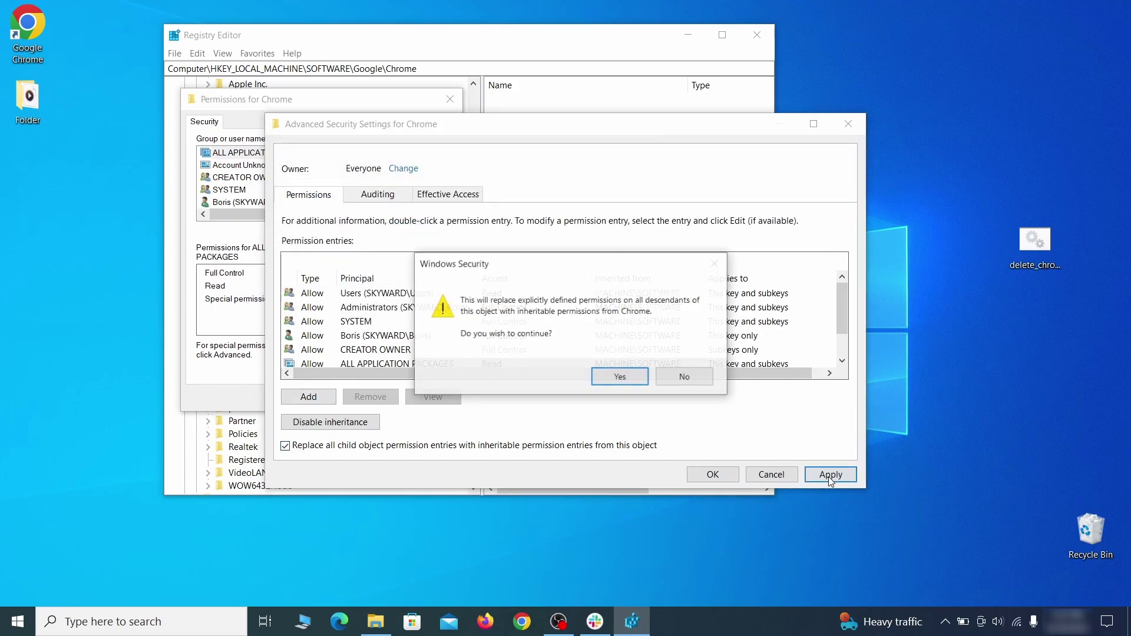
click(616, 377)
click(713, 475)
click(298, 396)
Step: Delete the Chrome key, its Recommended subkey and the Policies\Google\Chrome key, confirming each
right_click(258, 253)
click(323, 312)
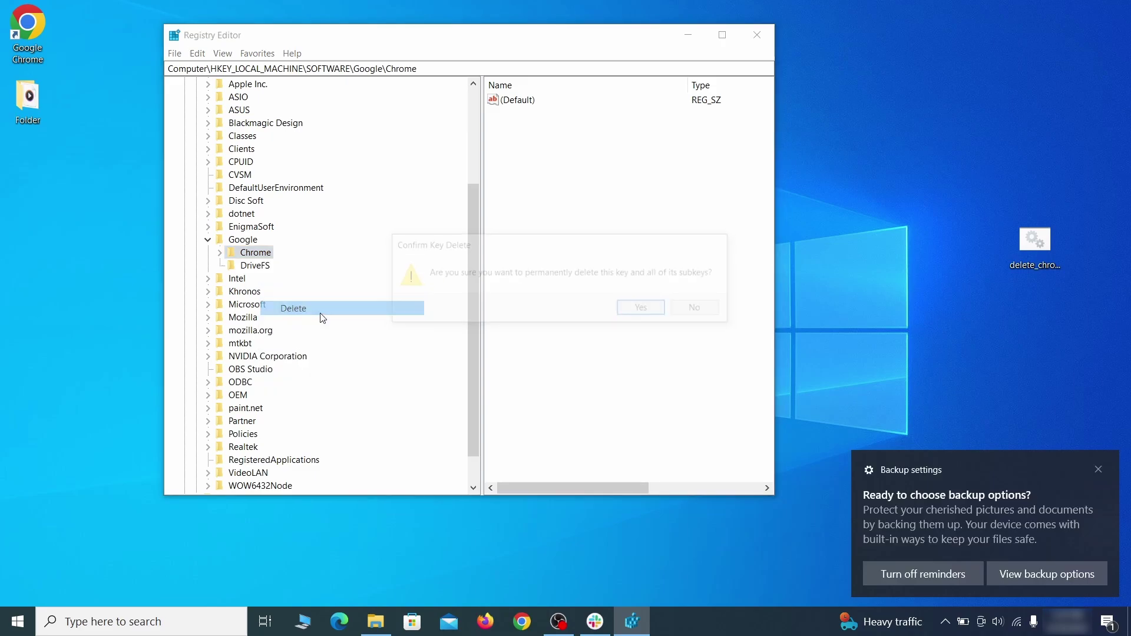
click(643, 310)
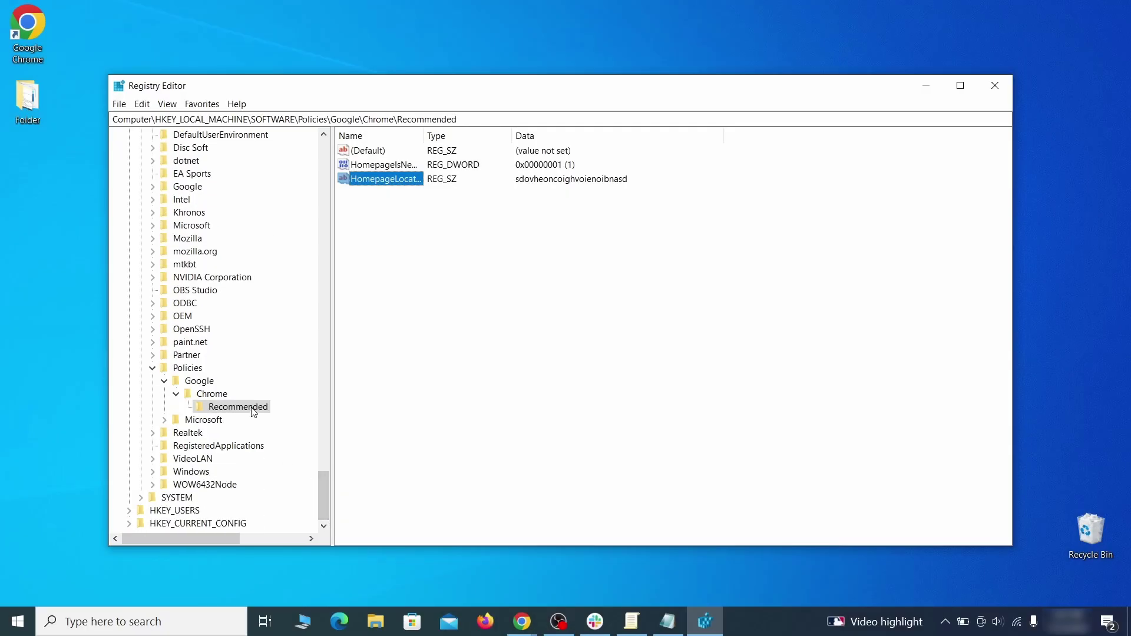
right_click(254, 412)
click(311, 461)
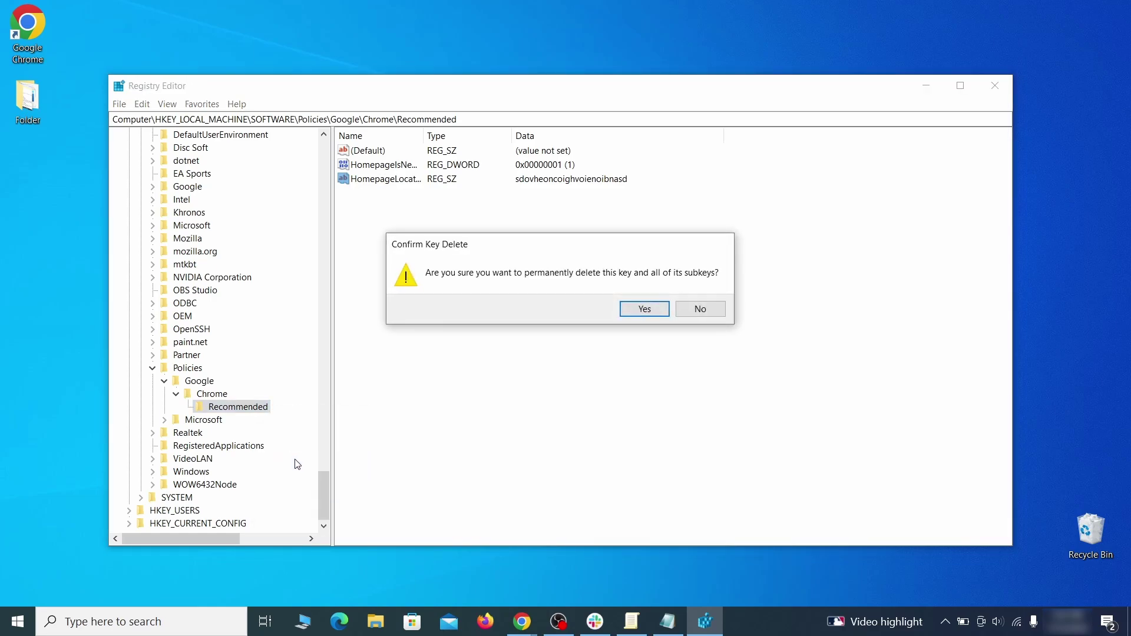
click(656, 309)
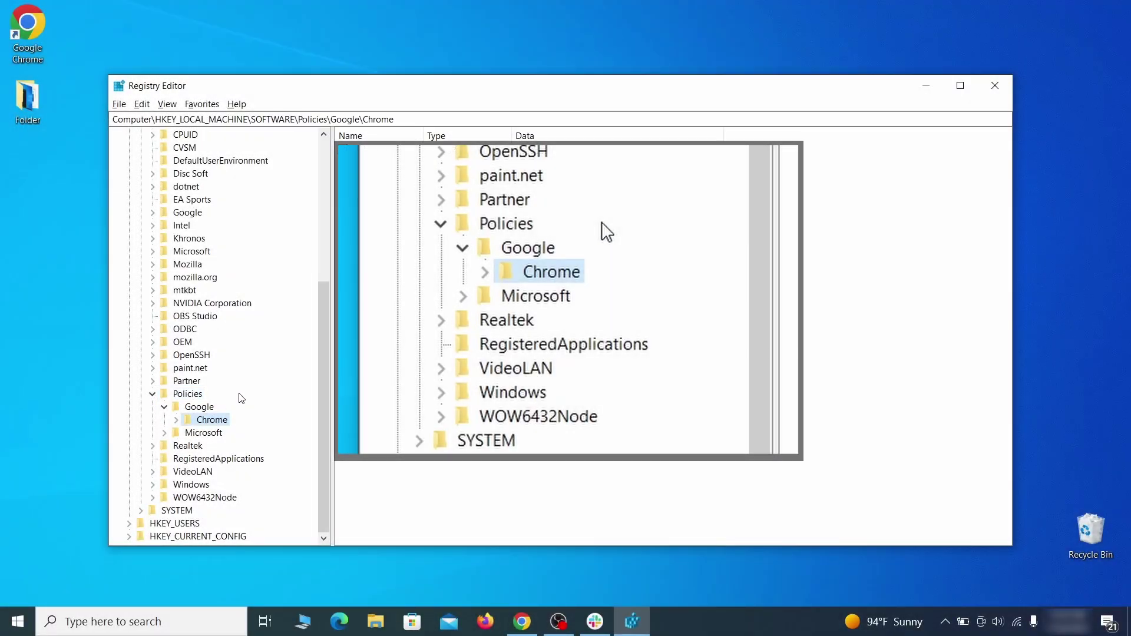
right_click(210, 420)
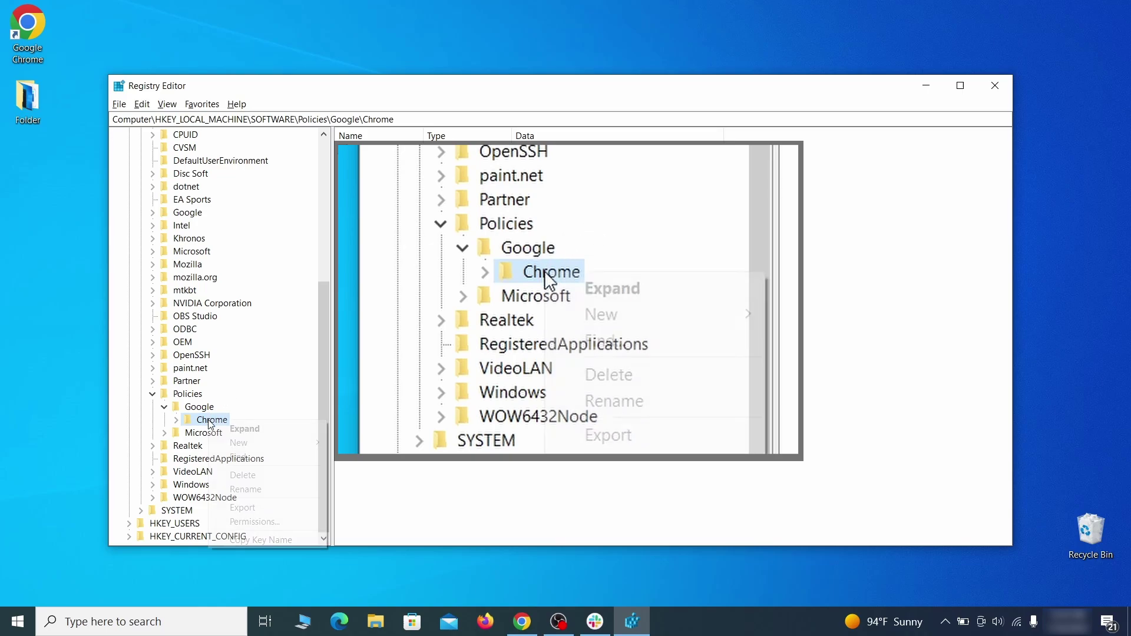
click(260, 476)
click(660, 309)
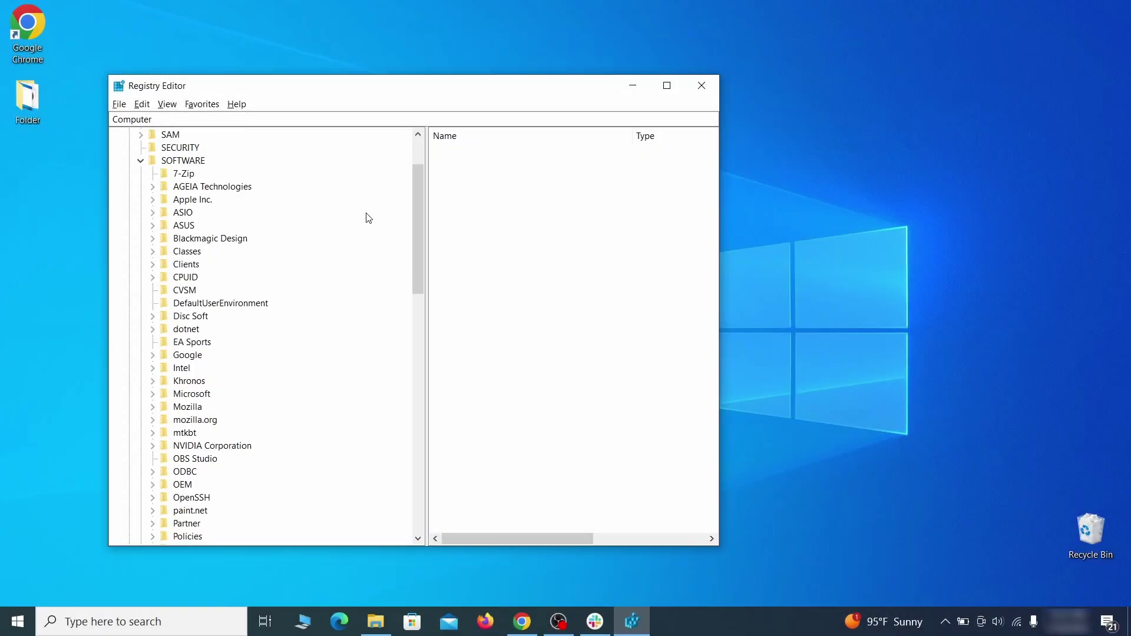
Step: Delete the CloudManagementEnrollmentToken value from the Google Update ClientState {430FD4D0-…} key
drag(422, 219, 407, 412)
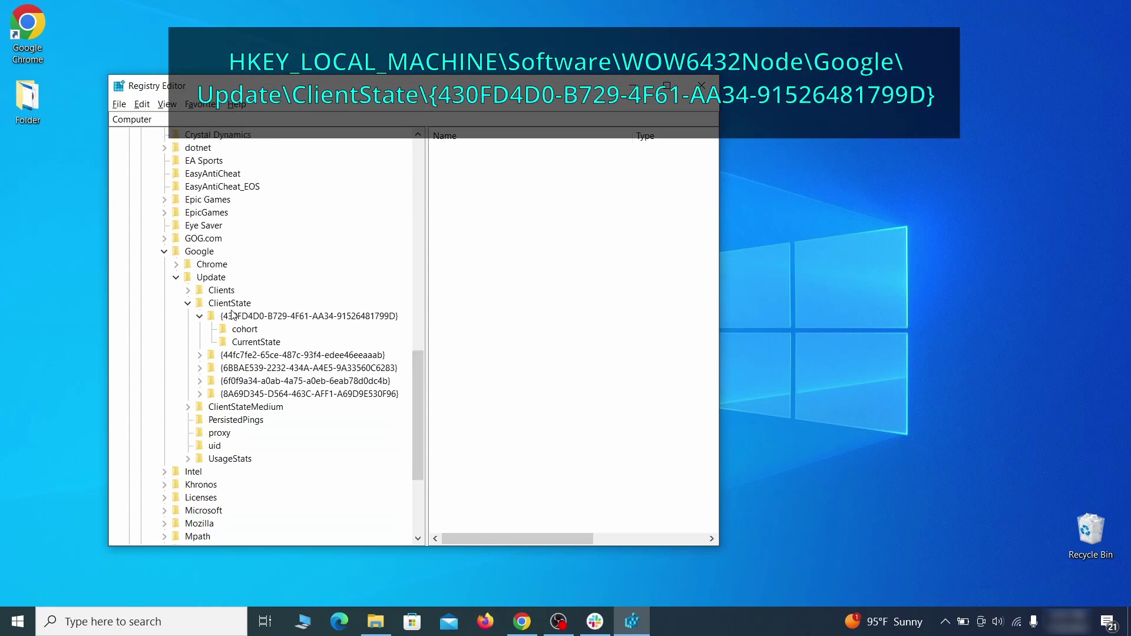
click(250, 318)
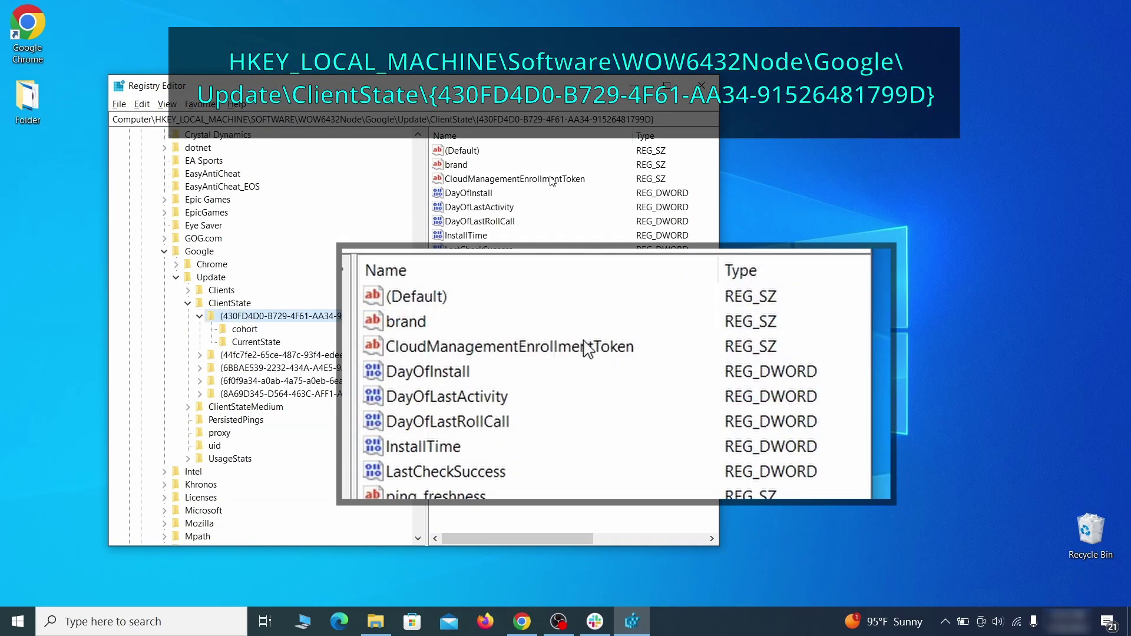
click(576, 182)
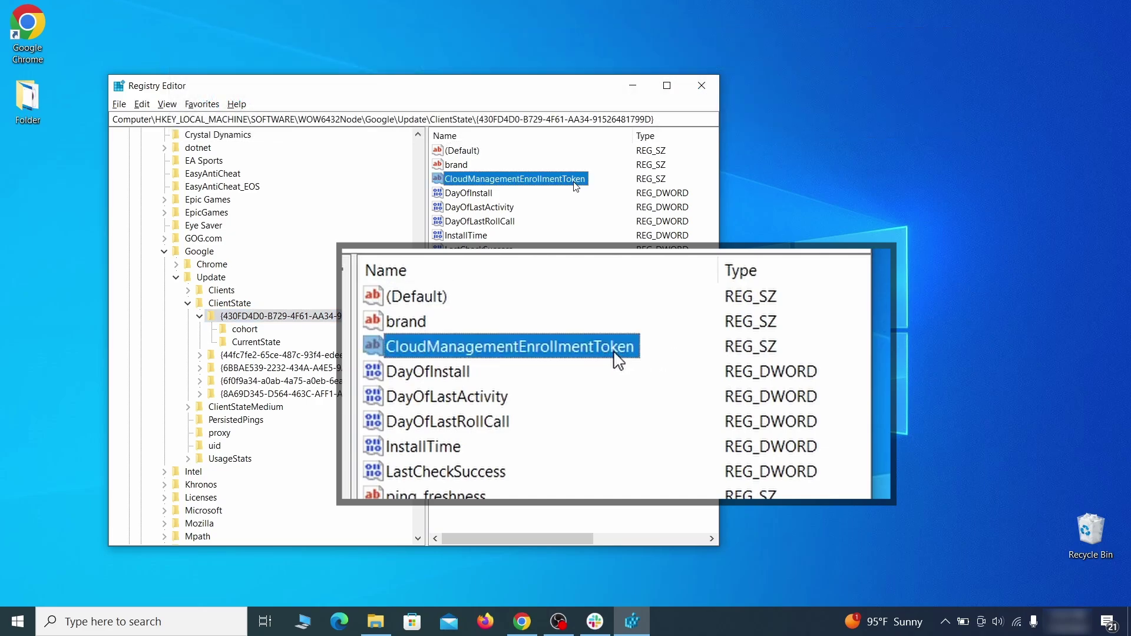
right_click(577, 182)
click(604, 226)
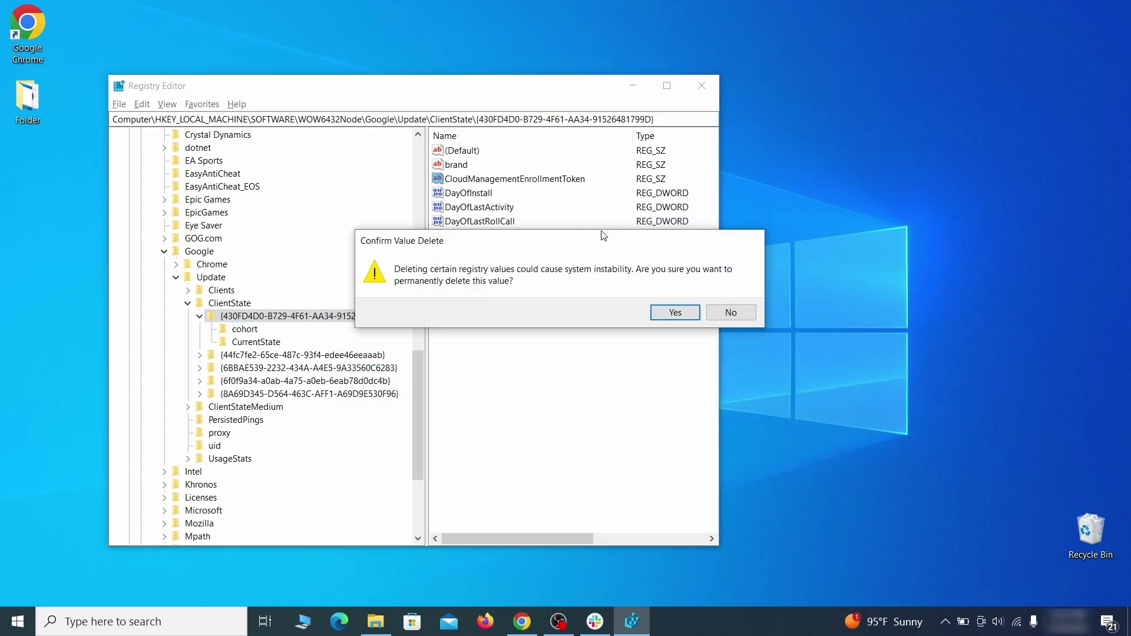
click(674, 313)
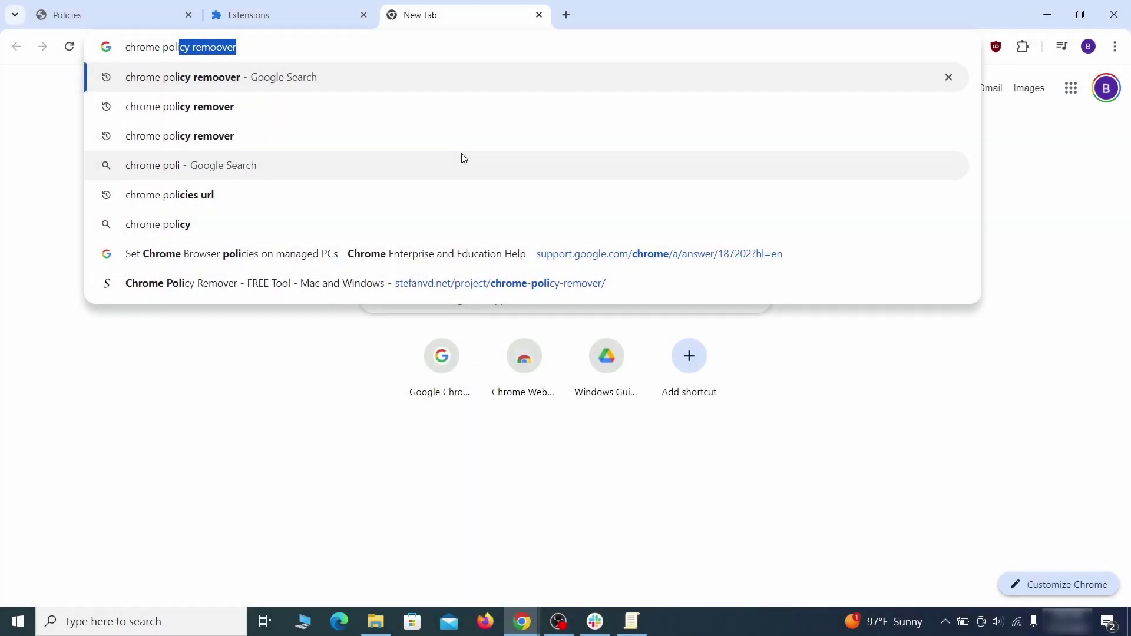
Step: Search for 'chrome policy remover' and open the stefanvd.net Chrome Policy Remover page
text(cy remover)
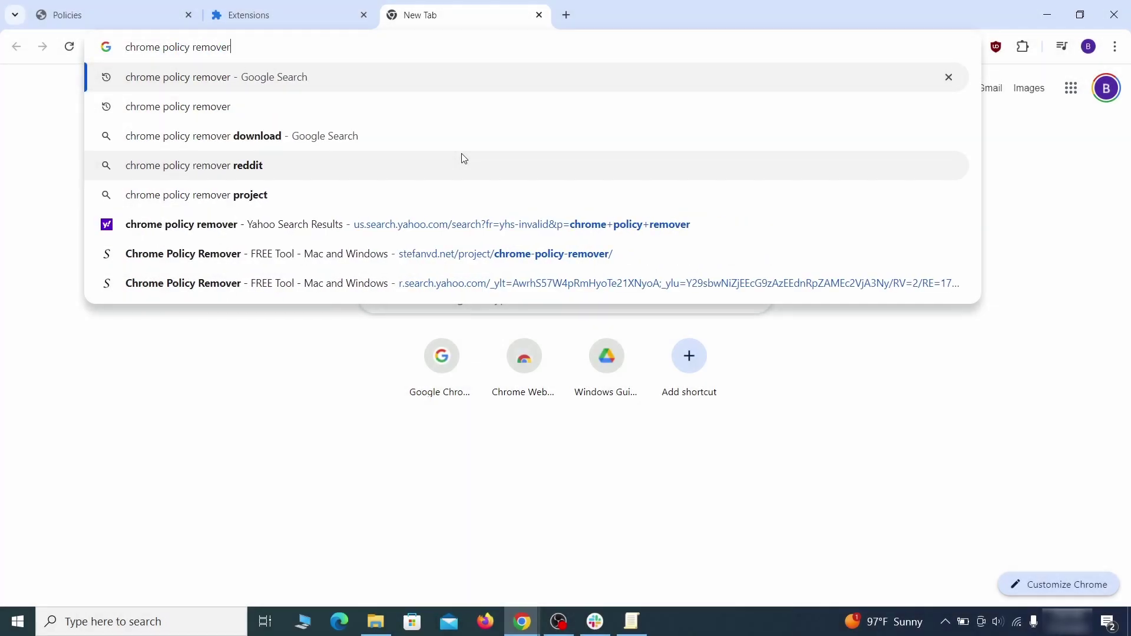
key(Return)
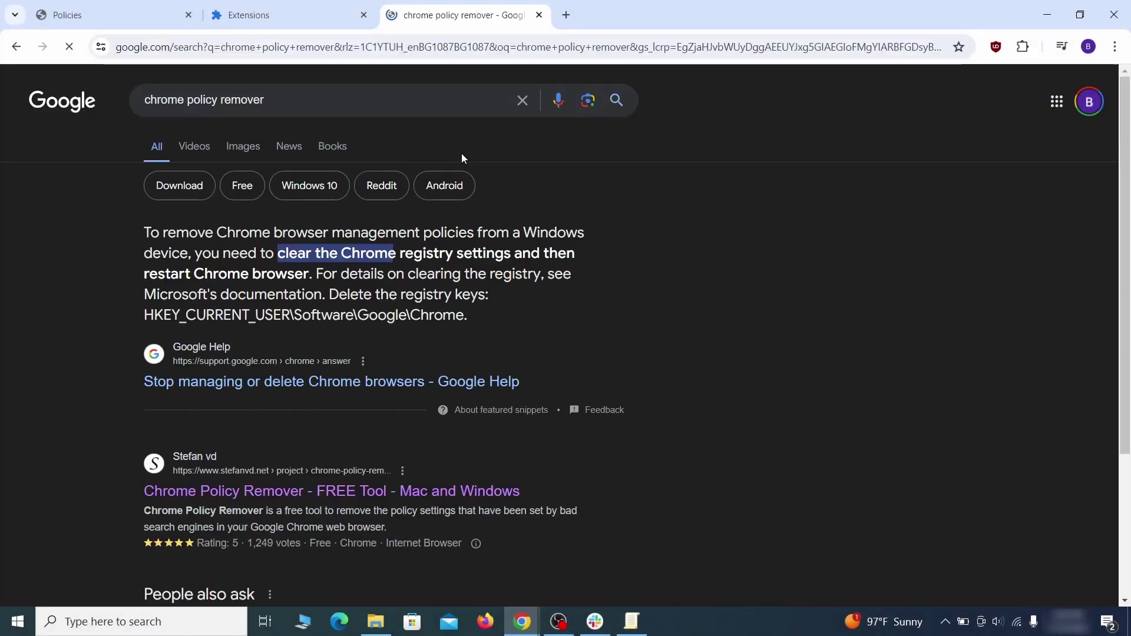
click(337, 493)
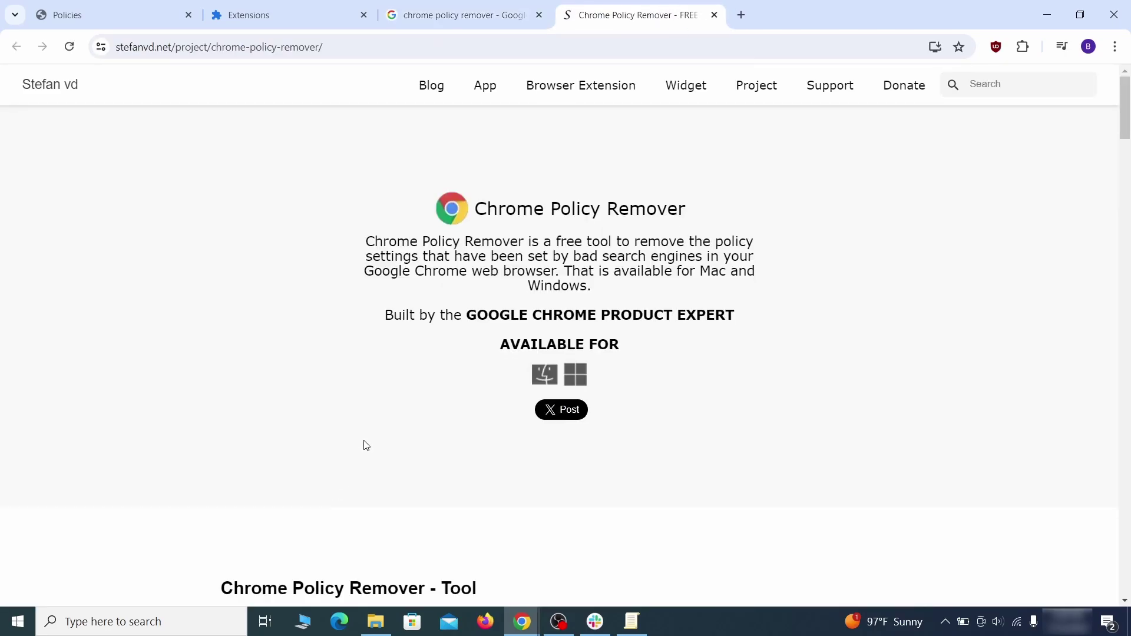
Step: Download the Windows version, delete_chrome_policies.bat, and show it in the Downloads folder
scroll(366, 446, down, 7)
scroll(370, 451, down, 20)
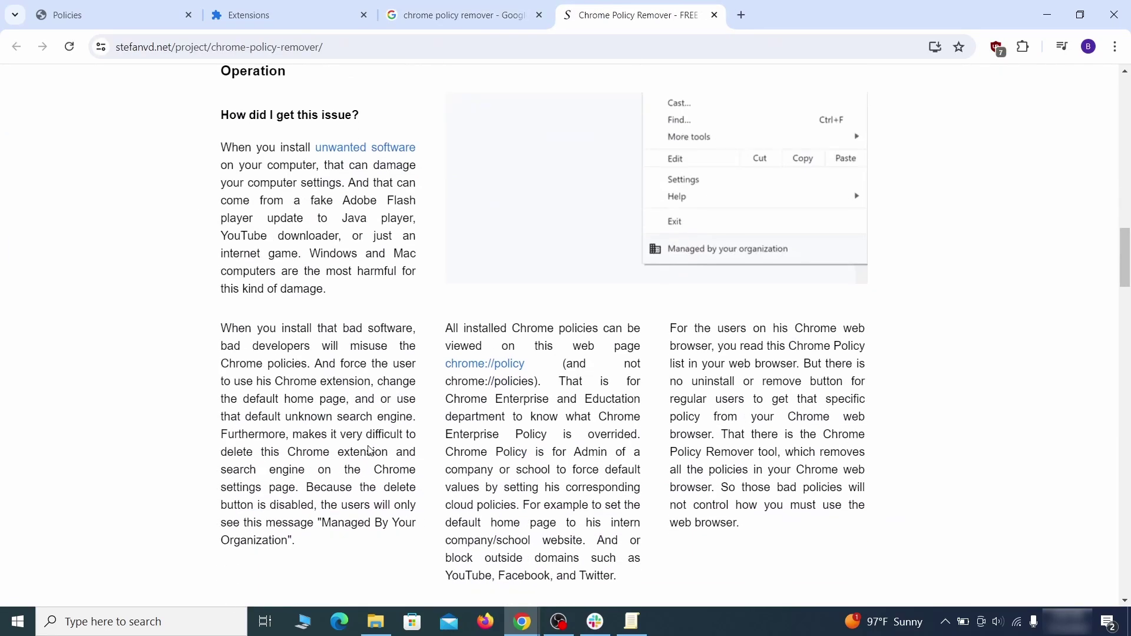
scroll(369, 451, down, 20)
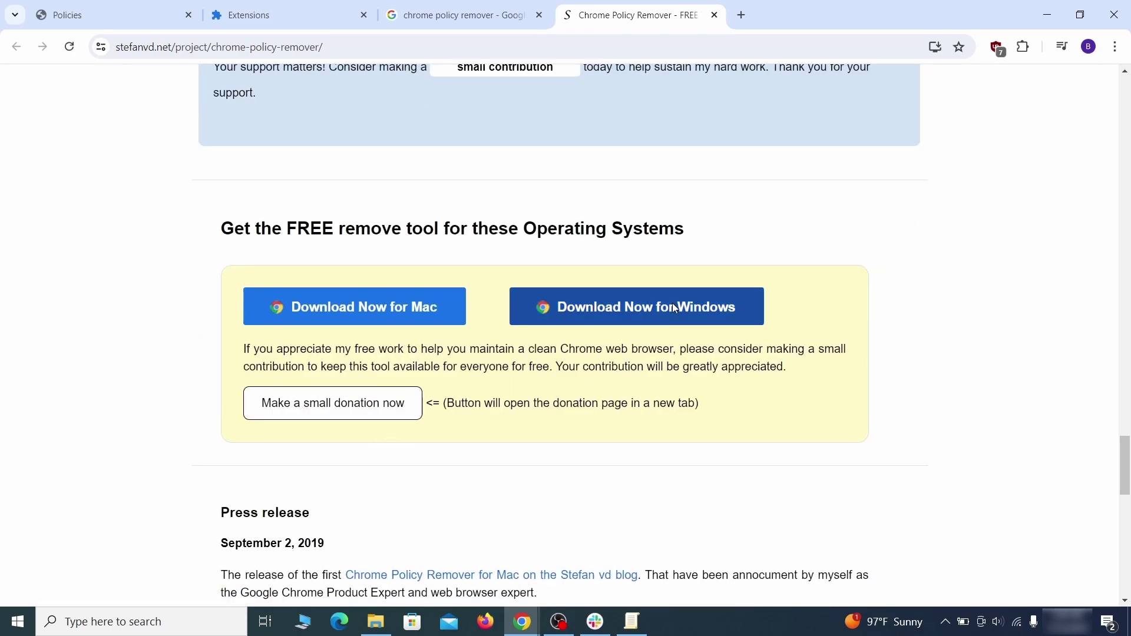
click(672, 303)
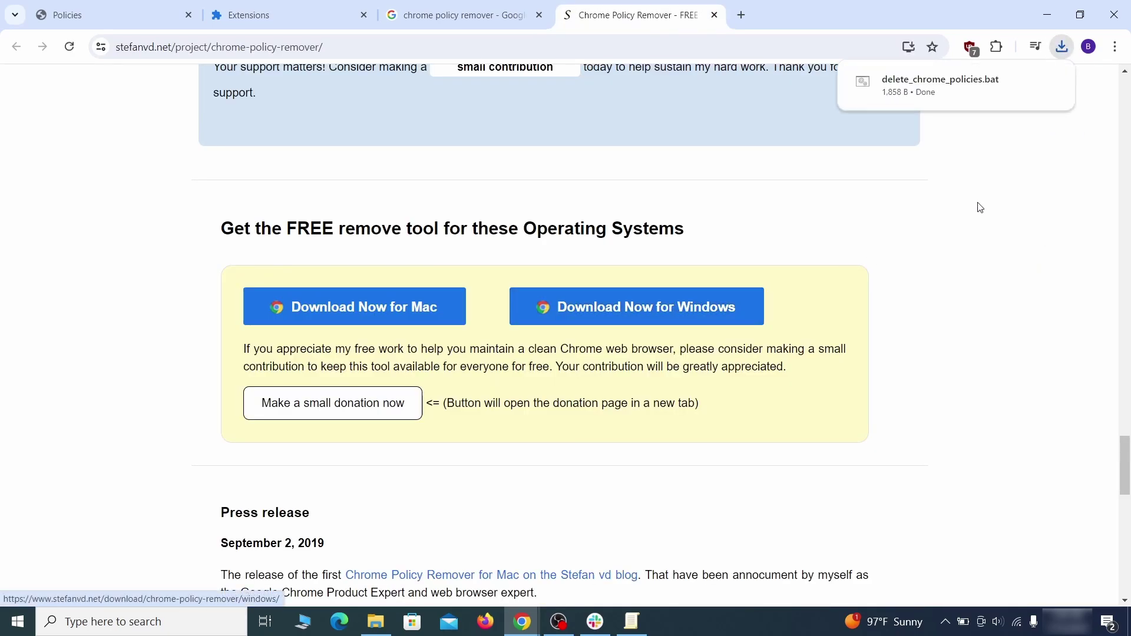
mouse_move(1058, 95)
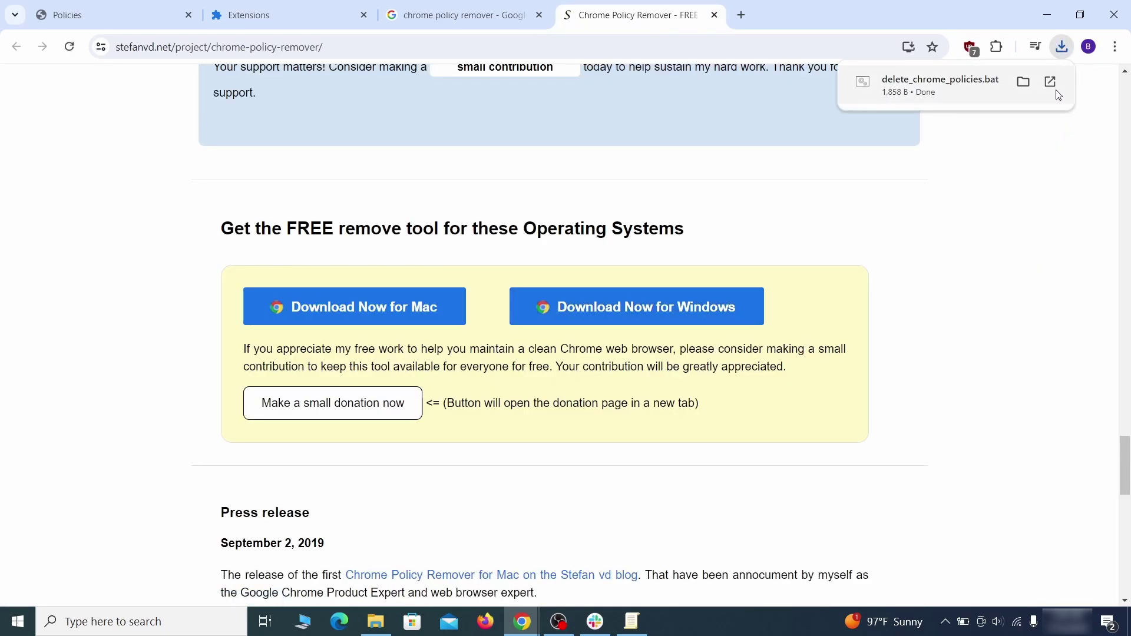
click(1024, 83)
Step: Move delete_chrome_policies.bat from Downloads onto the desktop and close the Downloads window
click(1055, 13)
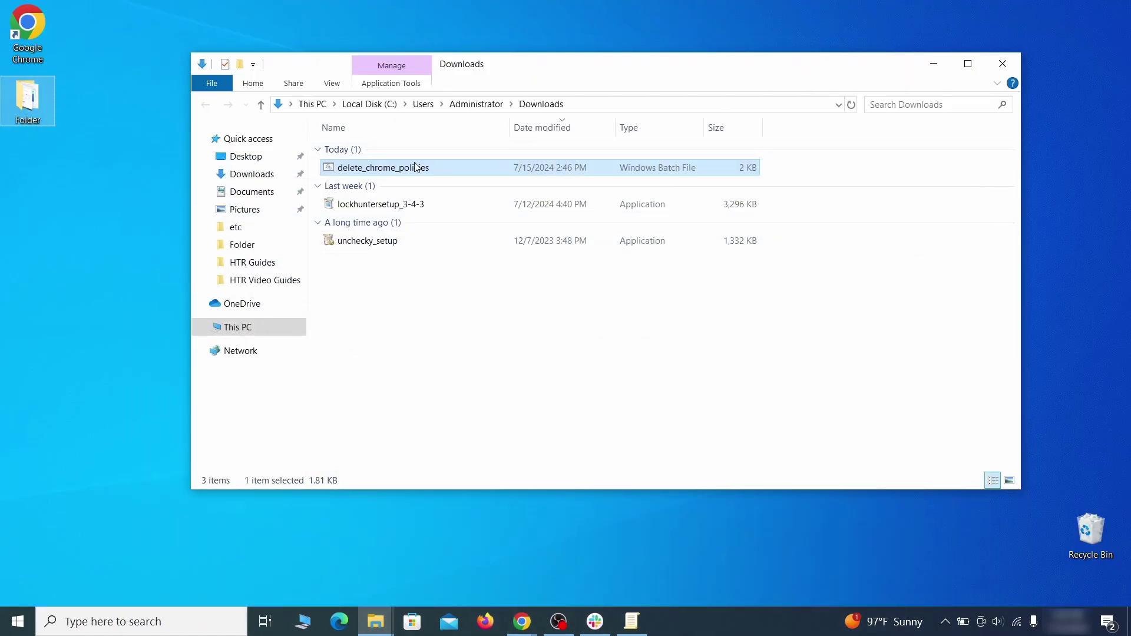
drag(416, 168, 569, 228)
click(1003, 65)
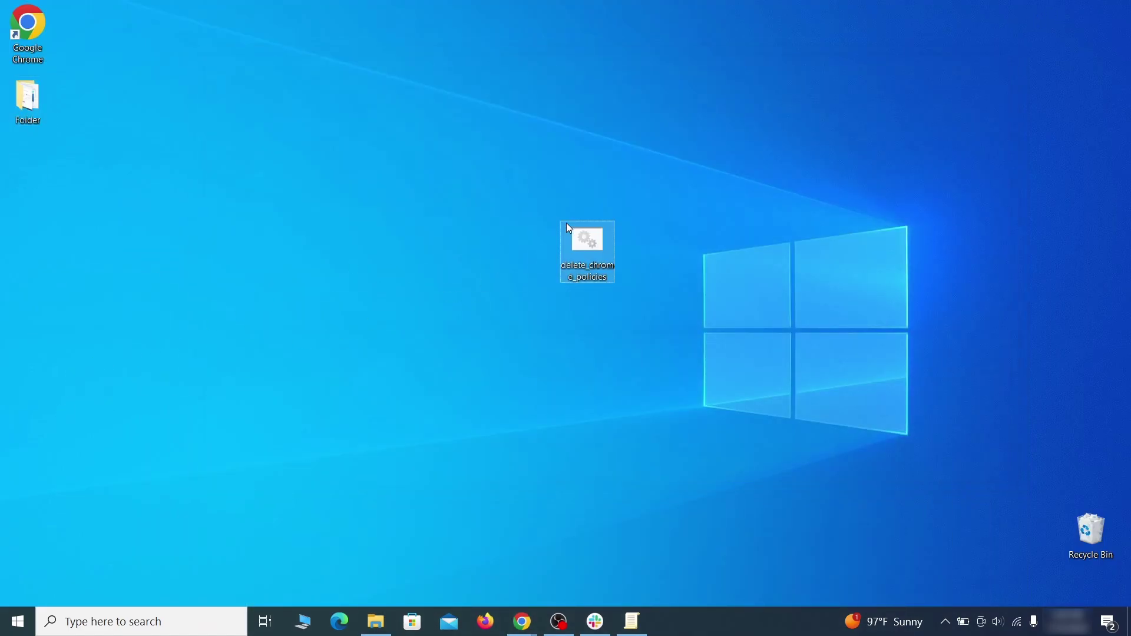
Step: Run delete_chrome_policies.bat as administrator past the SmartScreen warning, then close the console
right_click(601, 244)
click(680, 302)
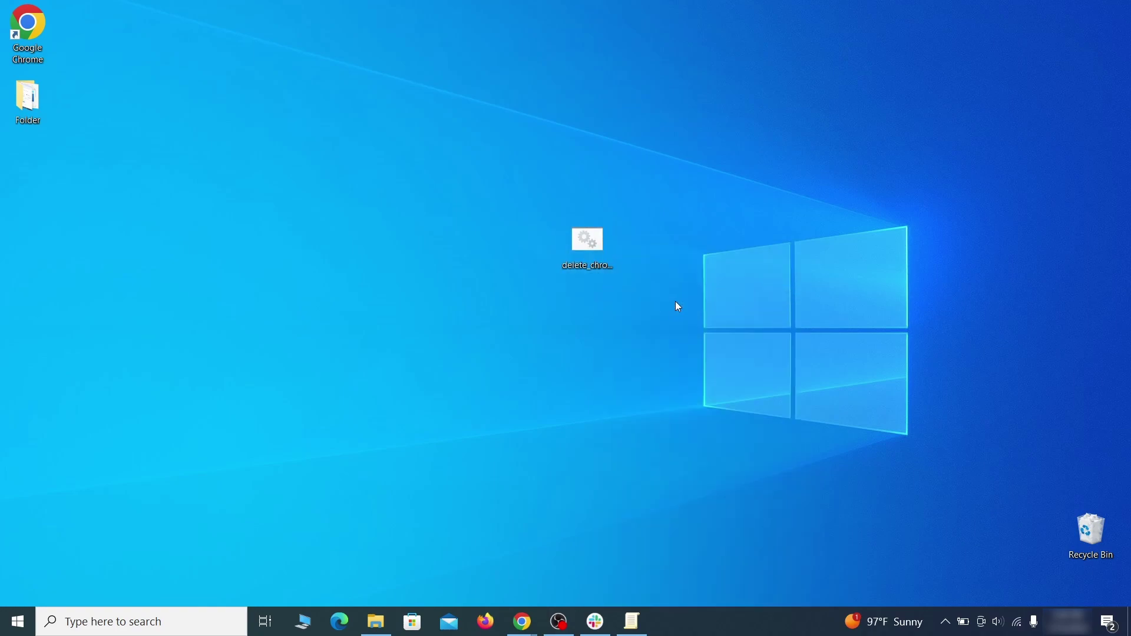
click(415, 205)
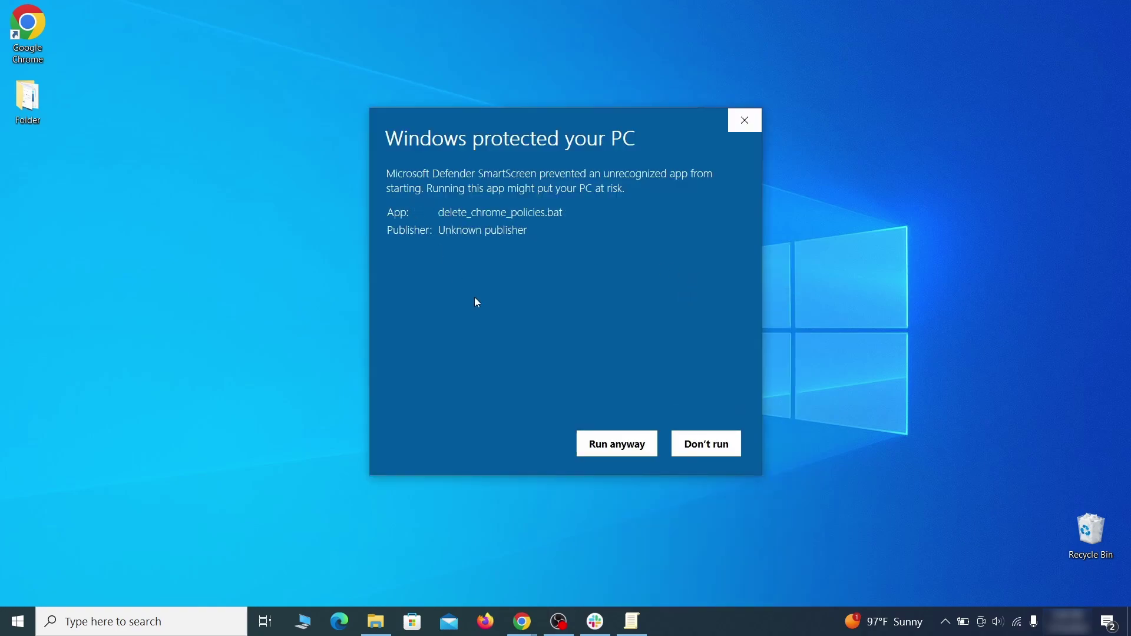
click(616, 454)
drag(405, 31, 597, 66)
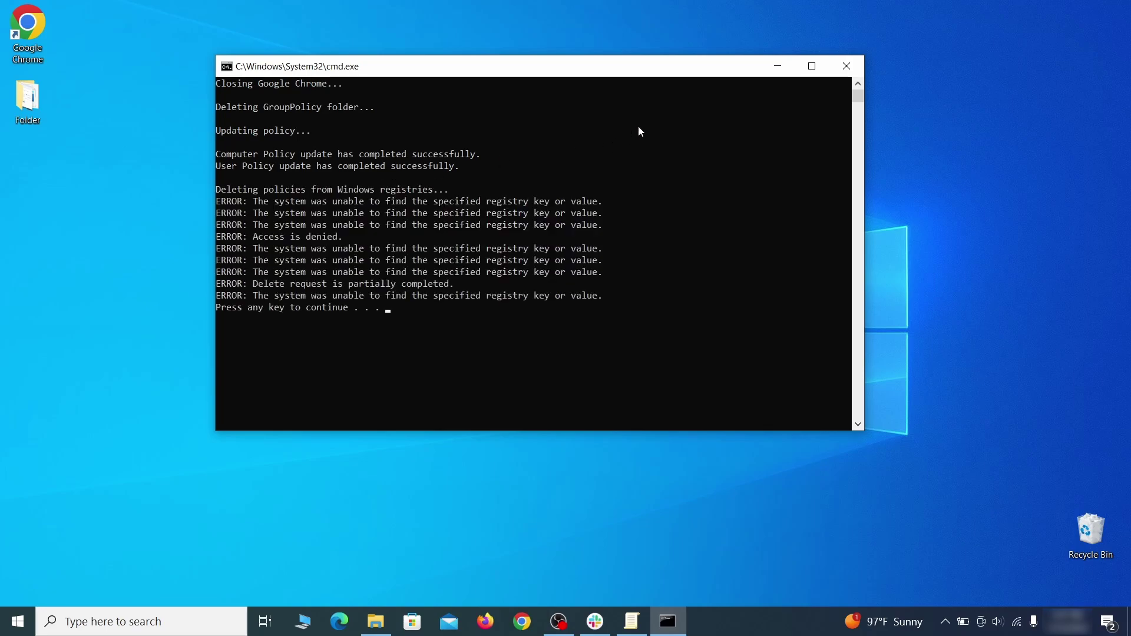
click(848, 68)
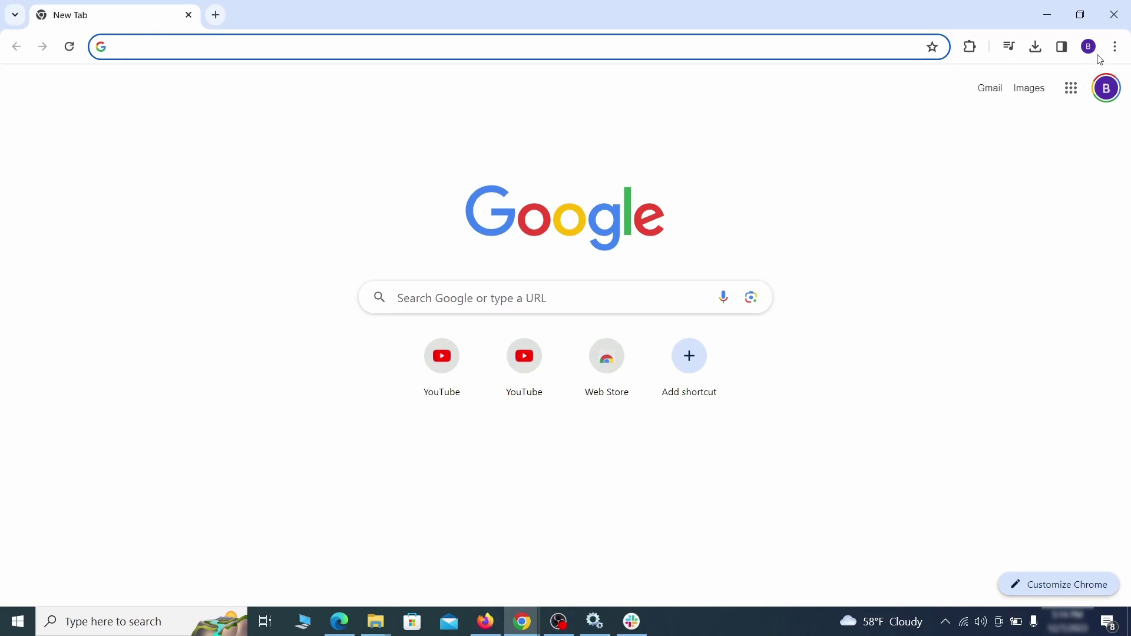
Step: On Chrome's Extensions page, switch off Add to Zola Button and request its removal
click(1115, 46)
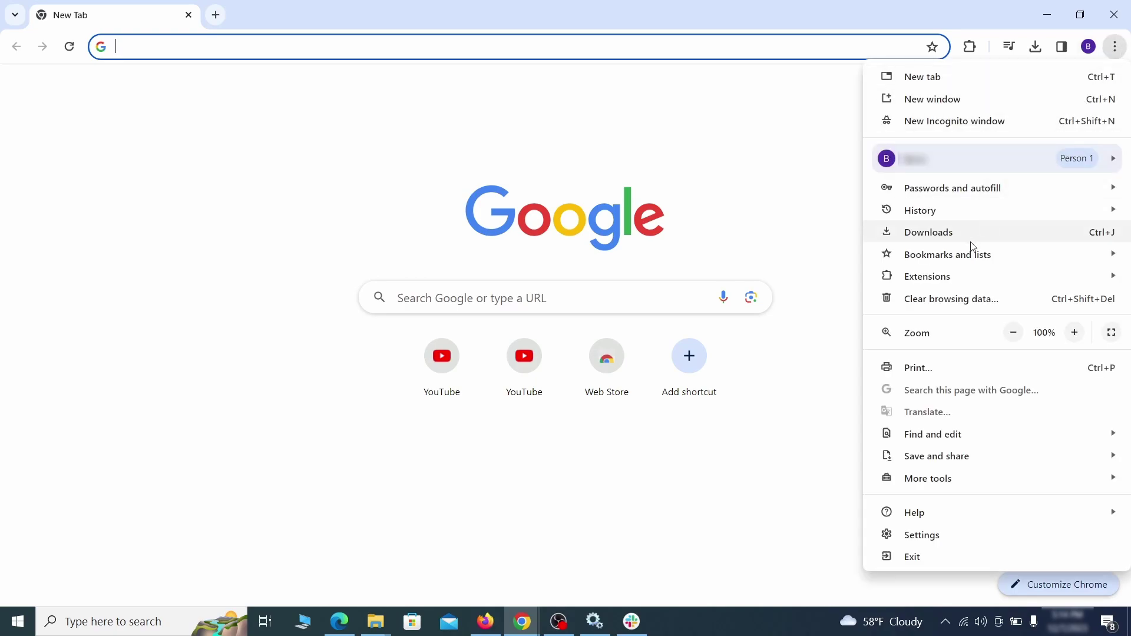
mouse_move(956, 277)
click(829, 277)
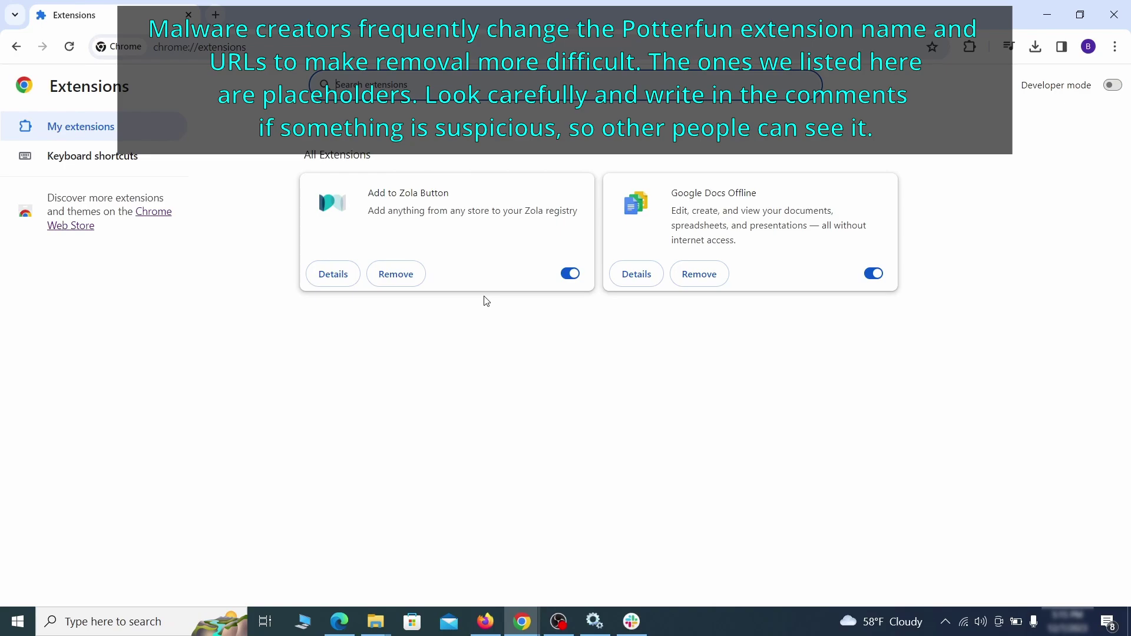
click(569, 274)
click(396, 274)
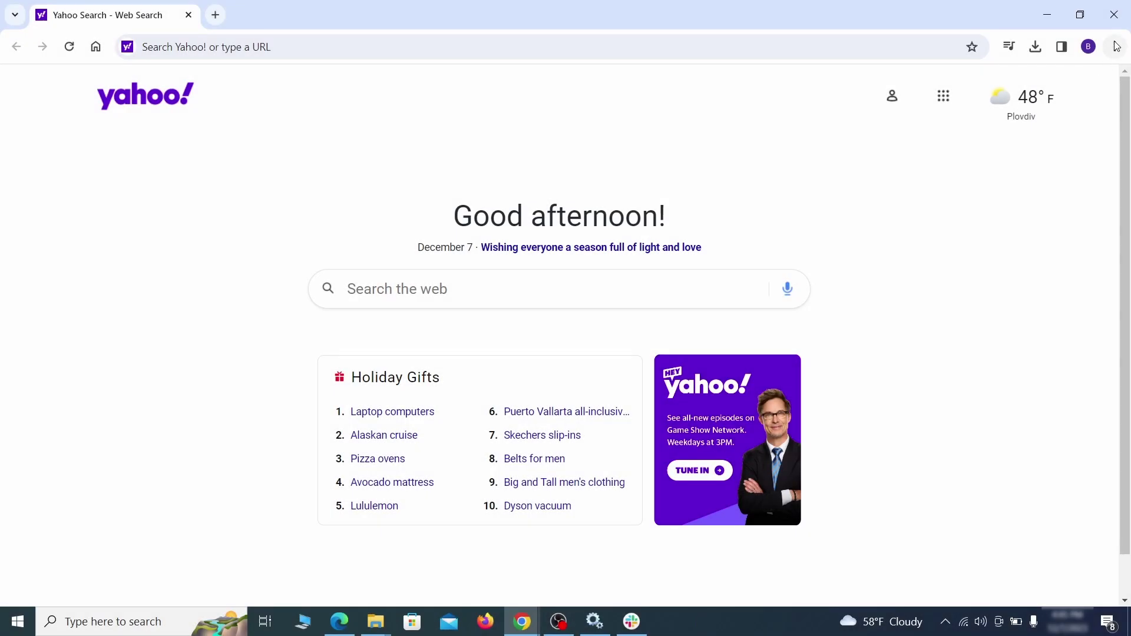
Step: Clear Chrome's advanced browsing data (cookies, cache, autofill, site settings, hosted app data), keeping passwords
click(1115, 46)
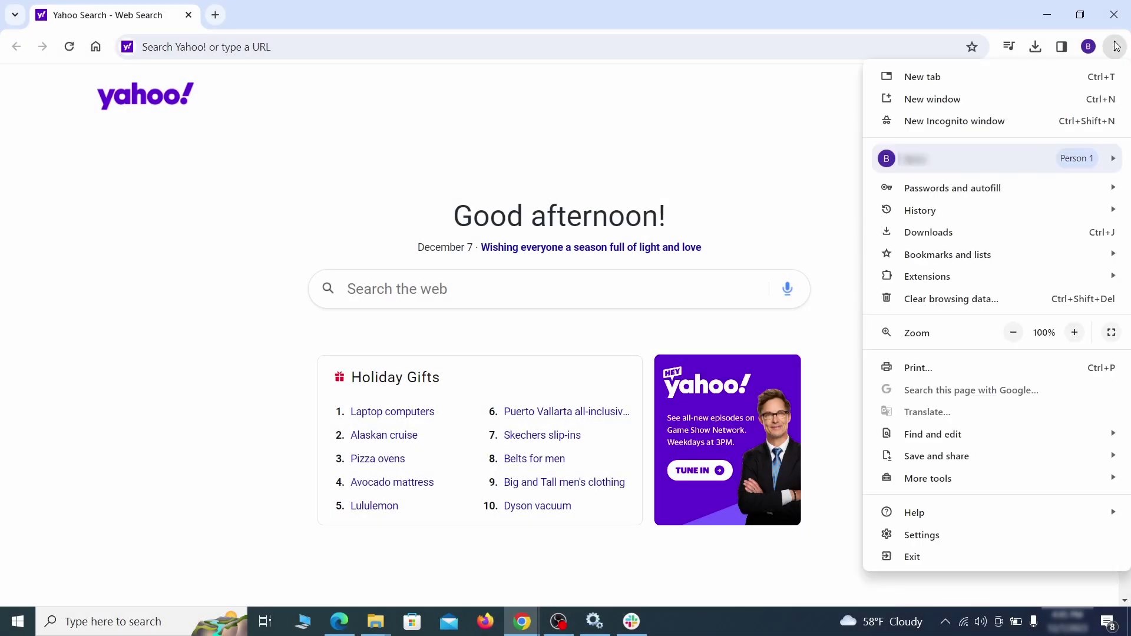
click(922, 534)
click(133, 184)
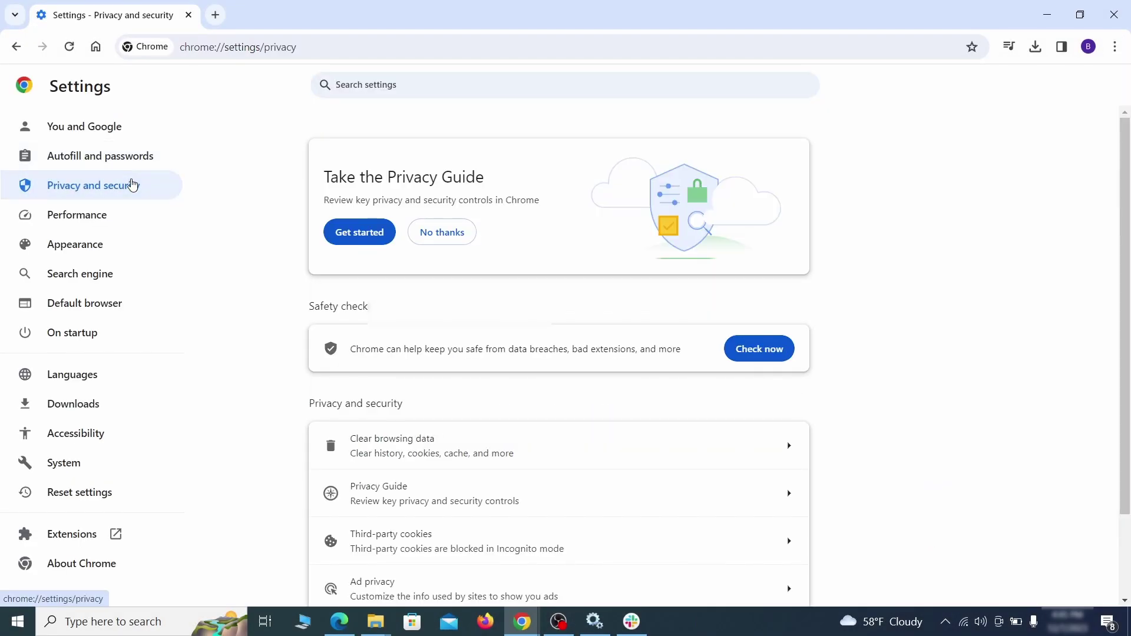
scroll(892, 387, down, 1)
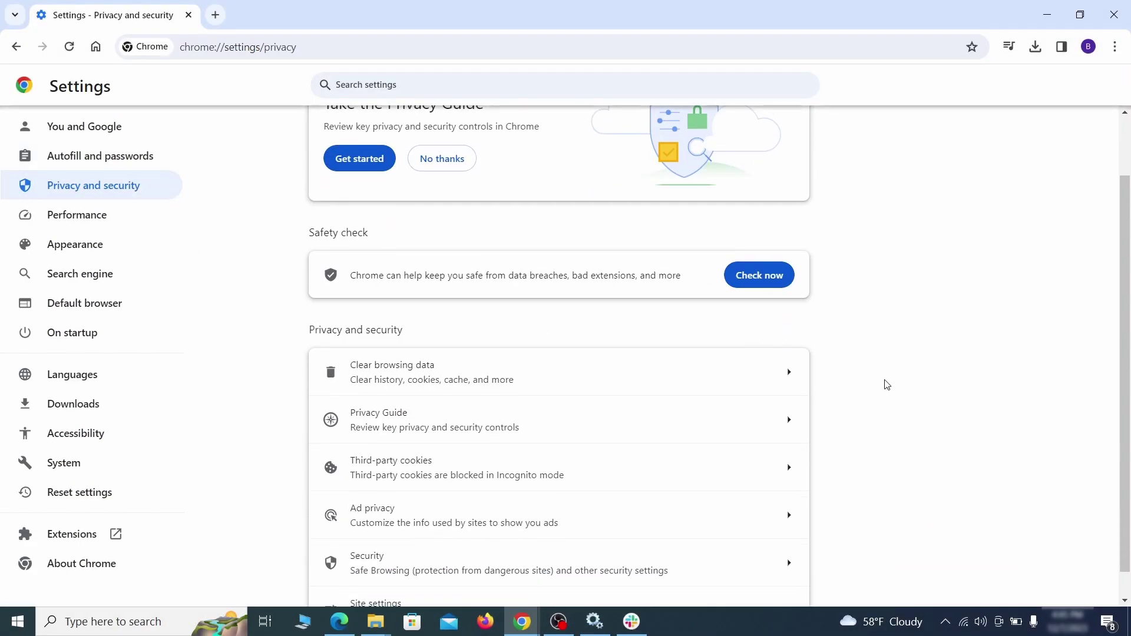
click(740, 381)
click(497, 213)
click(630, 212)
scroll(573, 337, down, 2)
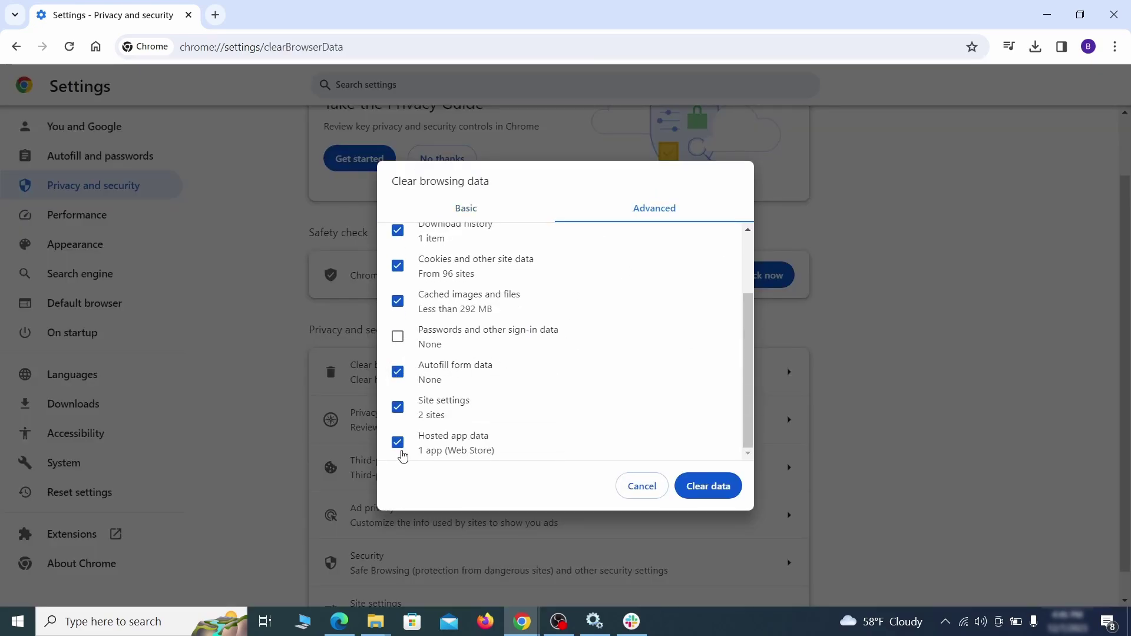
click(709, 486)
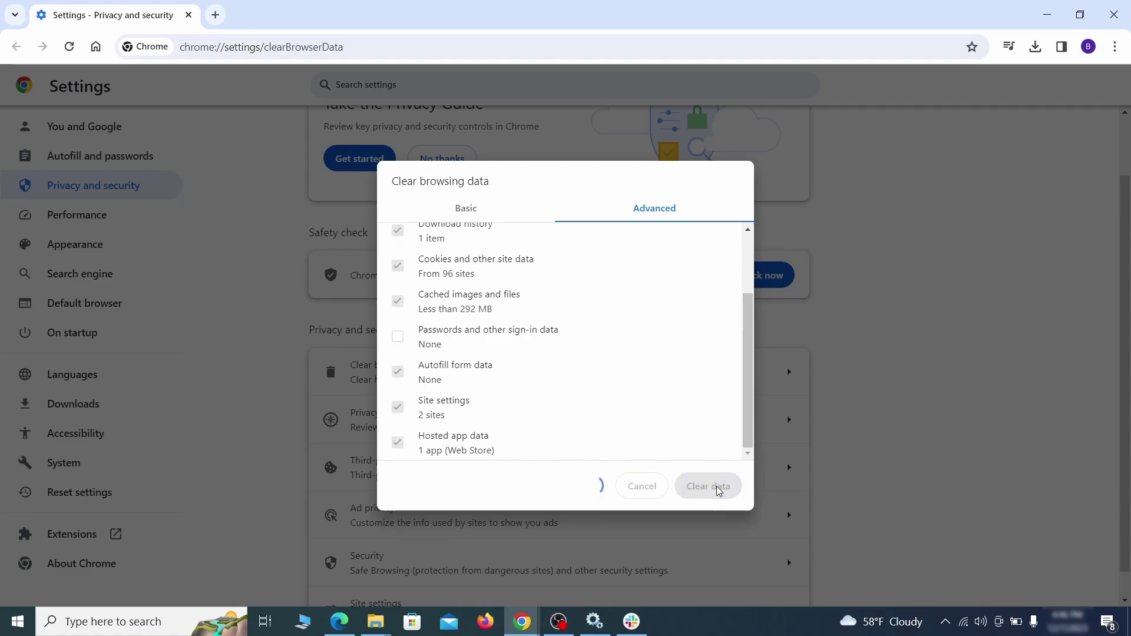
Step: Remove ExampleRougeURL.com from the allowed sites under Chrome's location permission
scroll(825, 406, down, 1)
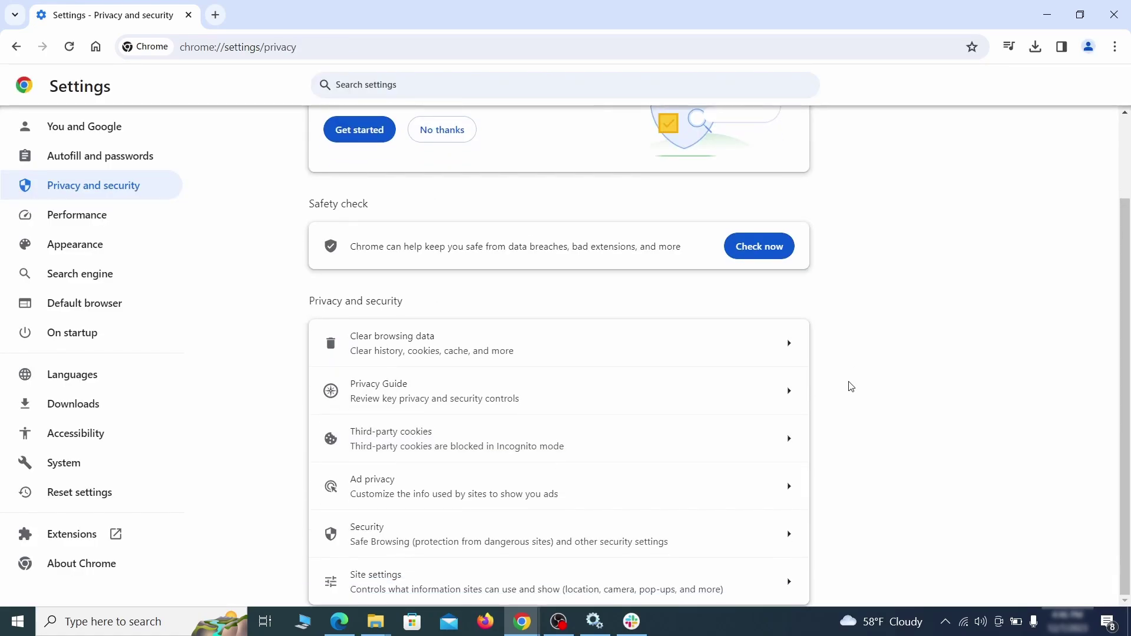
click(552, 581)
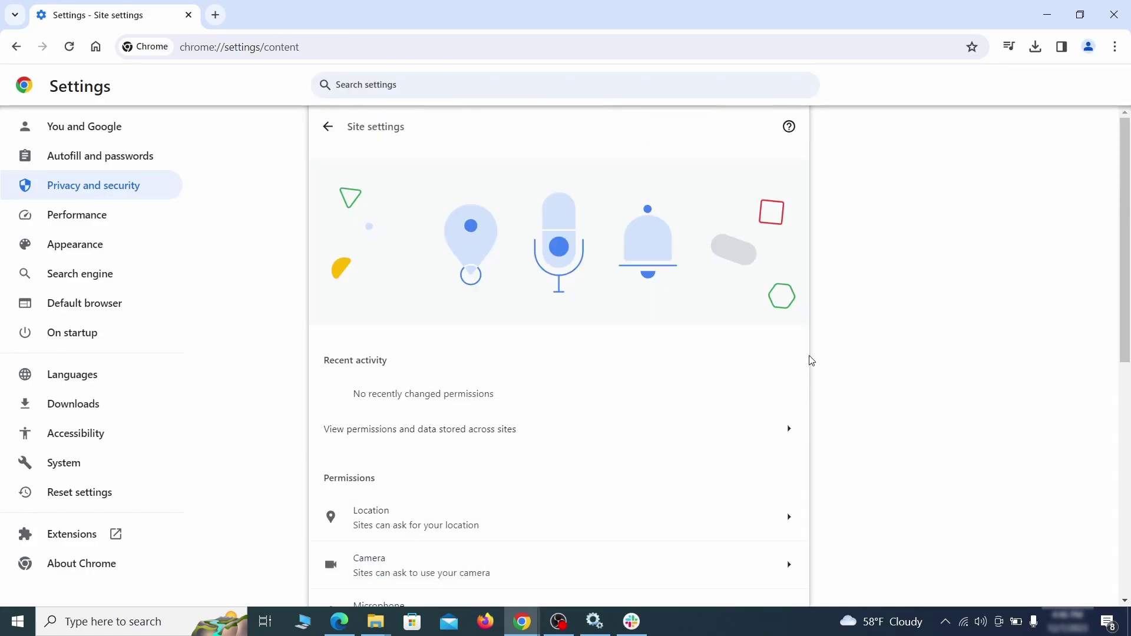
scroll(811, 359, down, 3)
scroll(817, 353, down, 1)
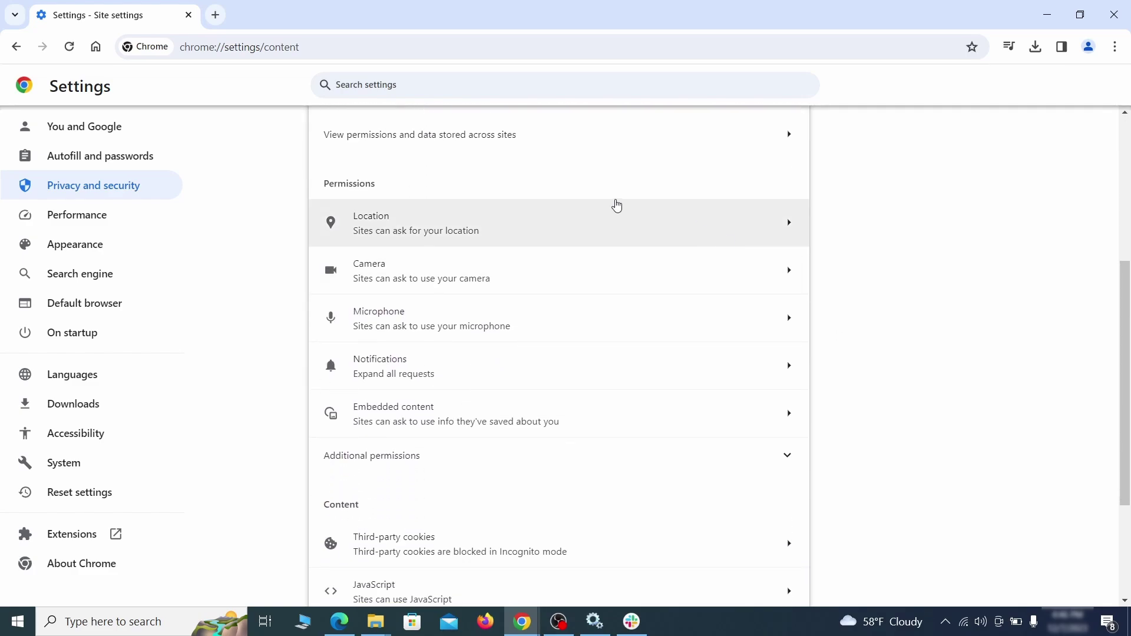
click(569, 235)
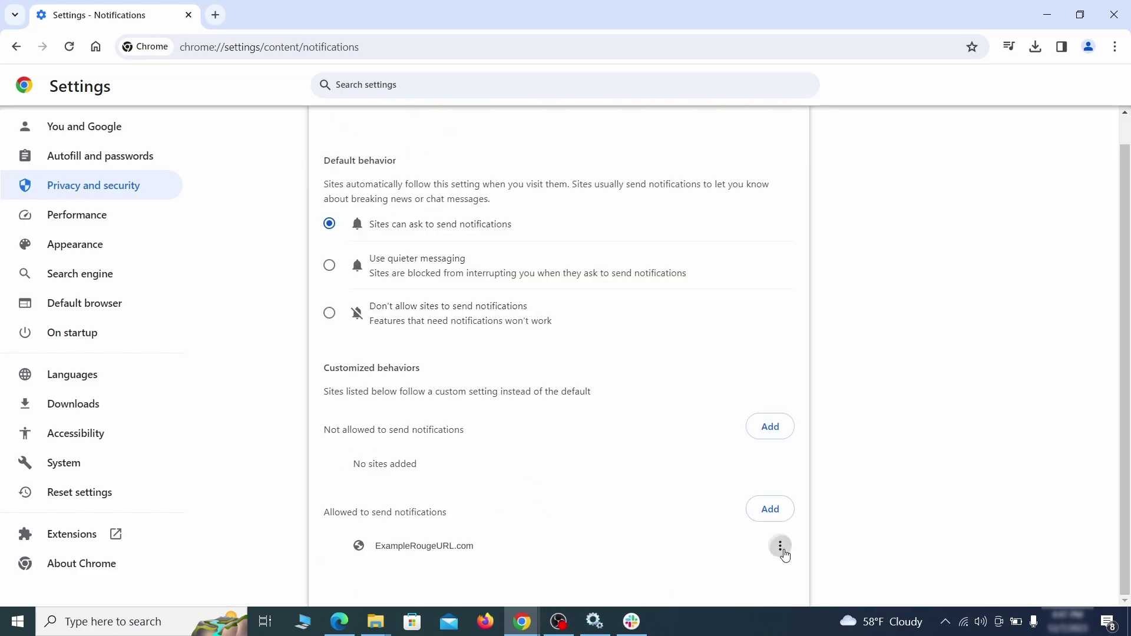
click(781, 548)
click(746, 541)
key(alt+Left)
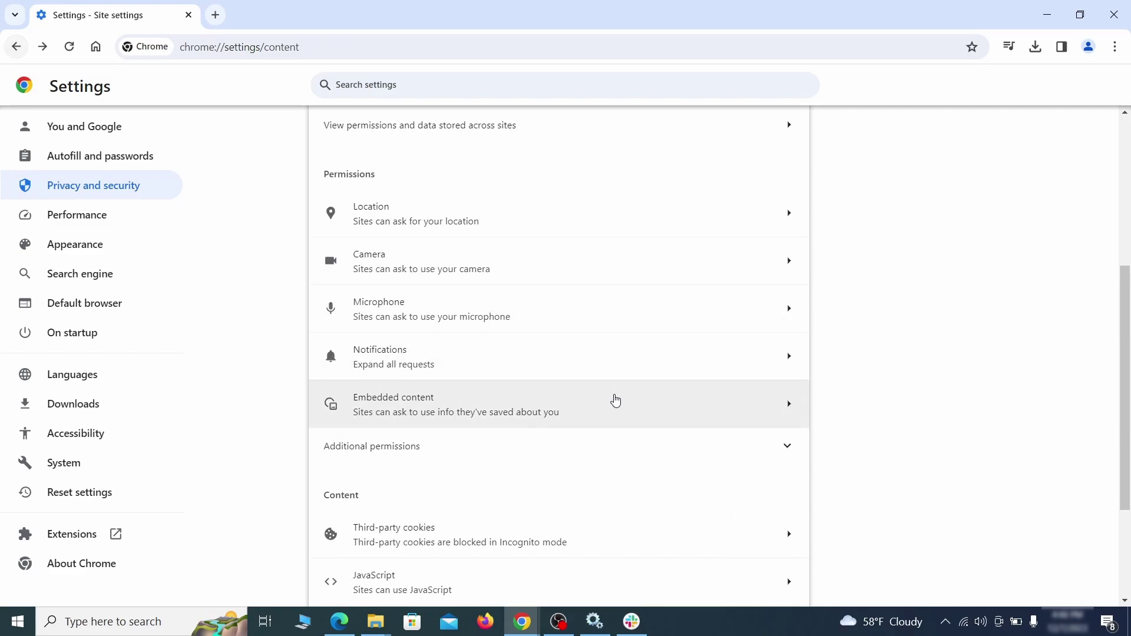
Step: Delete ExampleRougeURL.com from the sites allowed to use third-party cookies
scroll(615, 401, down, 2)
click(608, 392)
scroll(609, 397, down, 4)
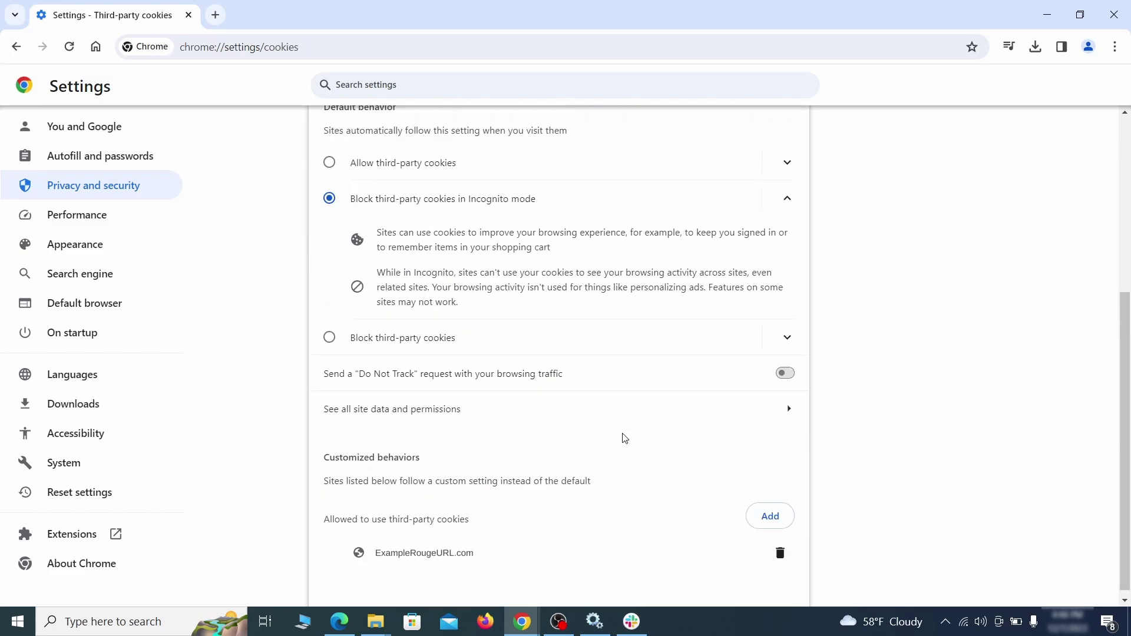
click(781, 555)
key(alt+Left)
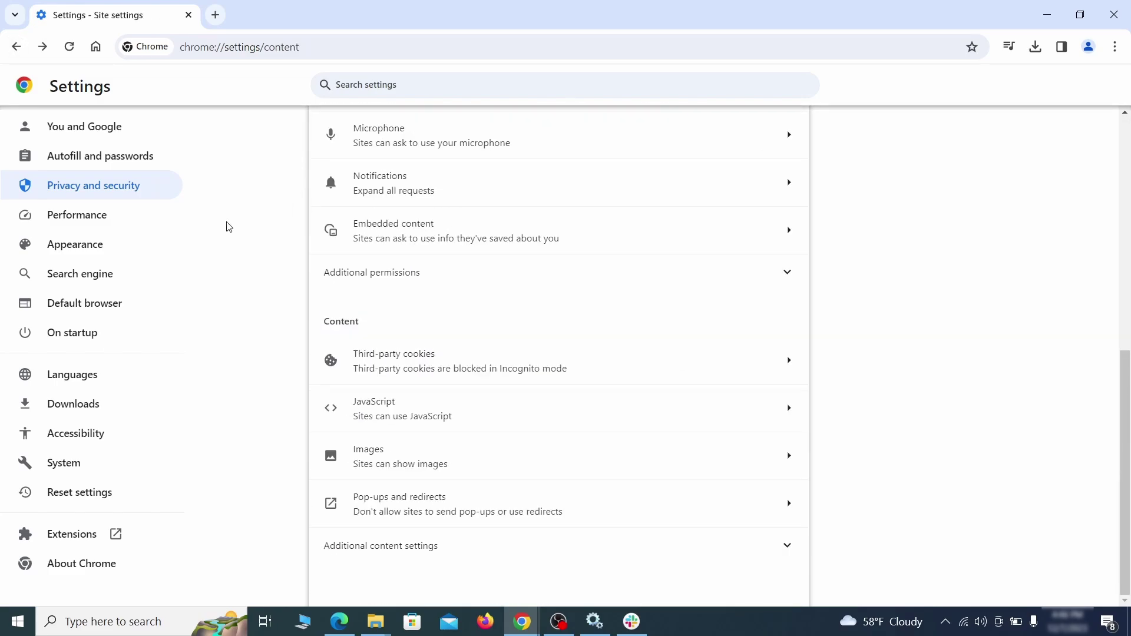
Step: Erase the ExampleRougeURL.com home page address and turn off Chrome's home button
click(153, 247)
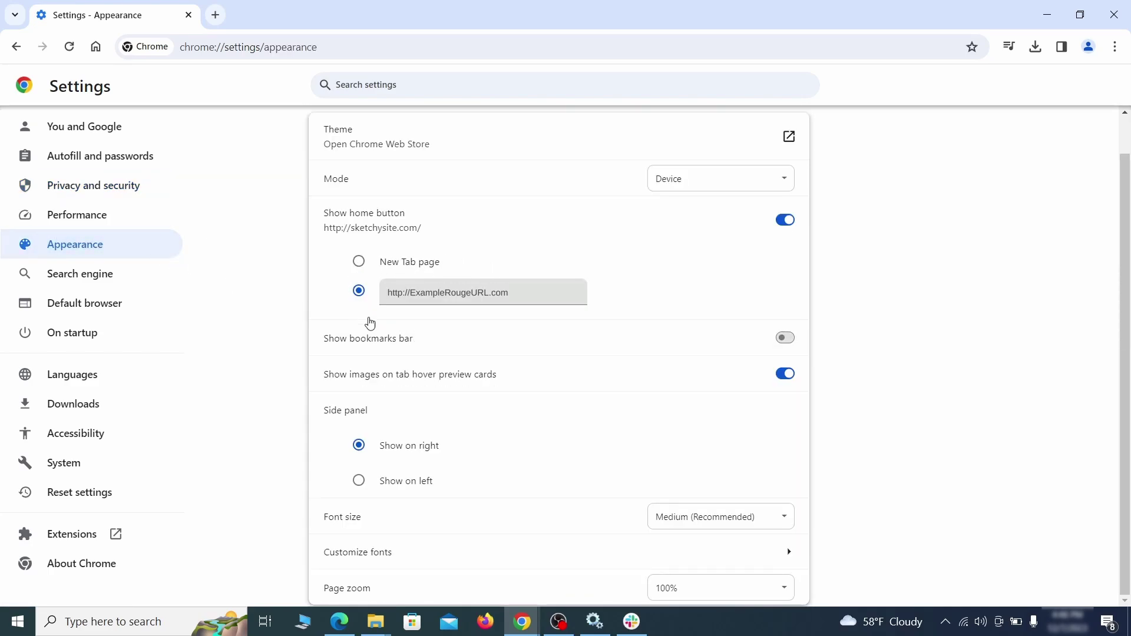
click(371, 294)
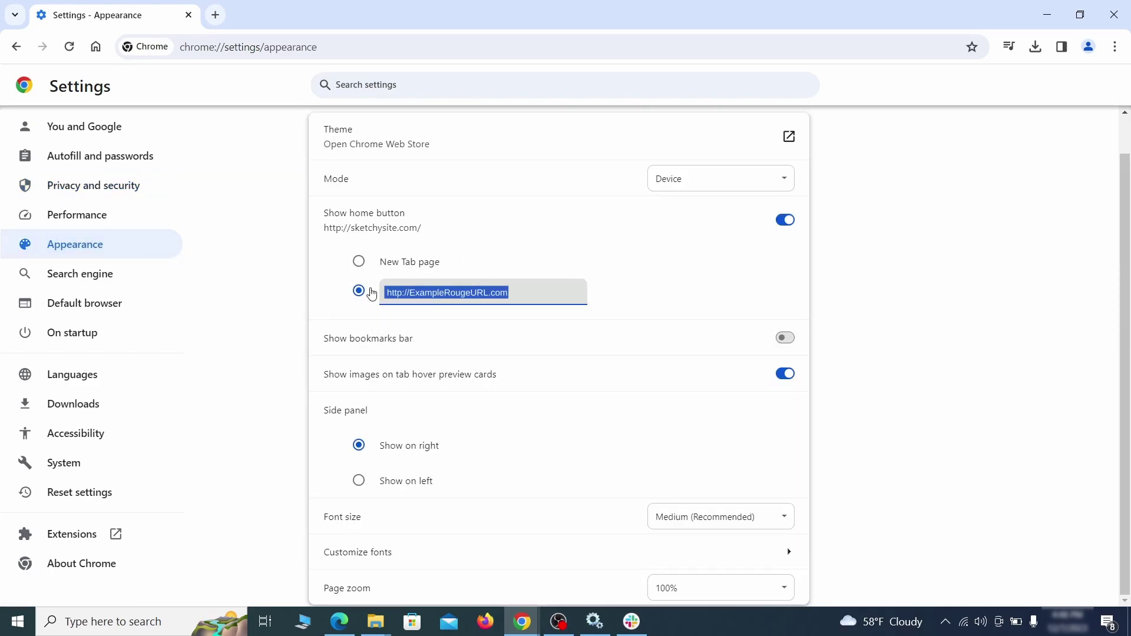
key(BackSpace)
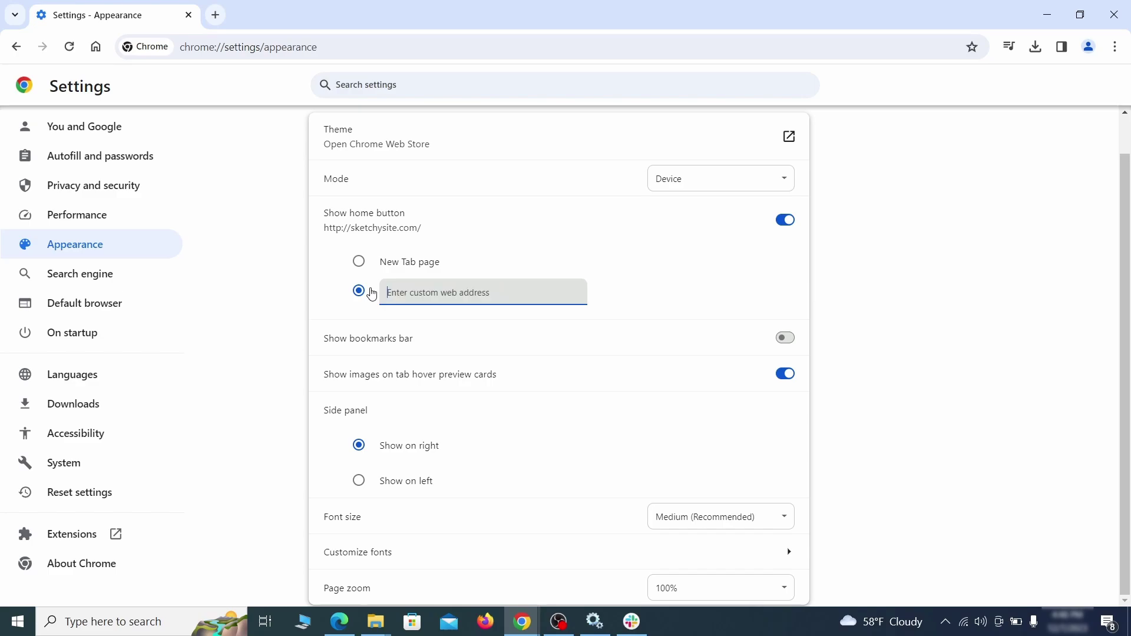
click(465, 227)
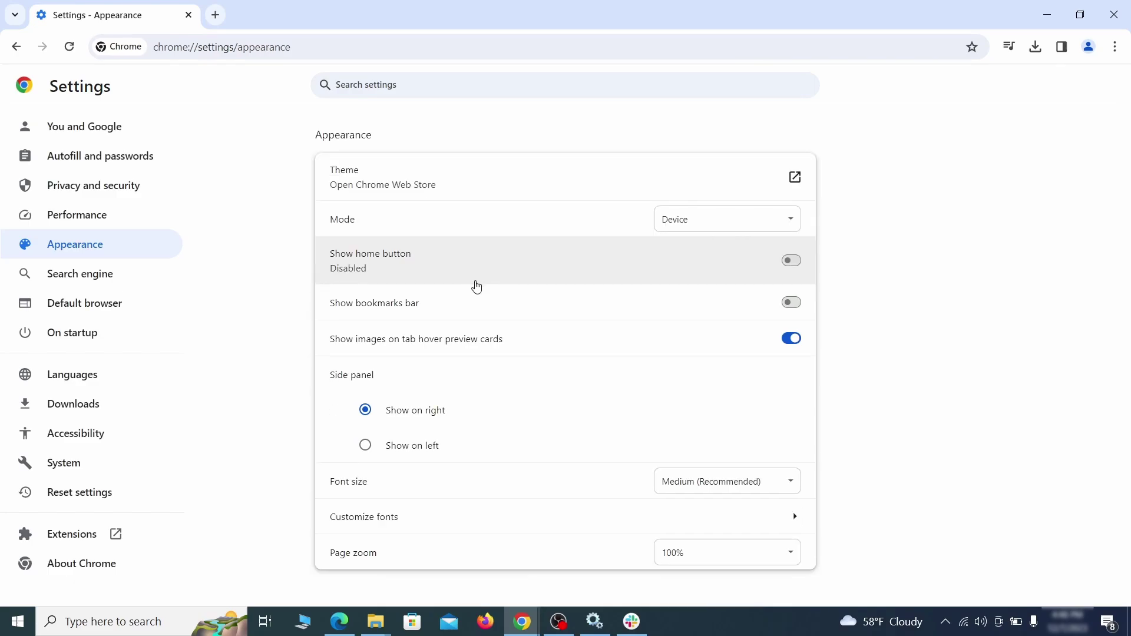
Step: Make Google Chrome's address bar search engine
click(121, 277)
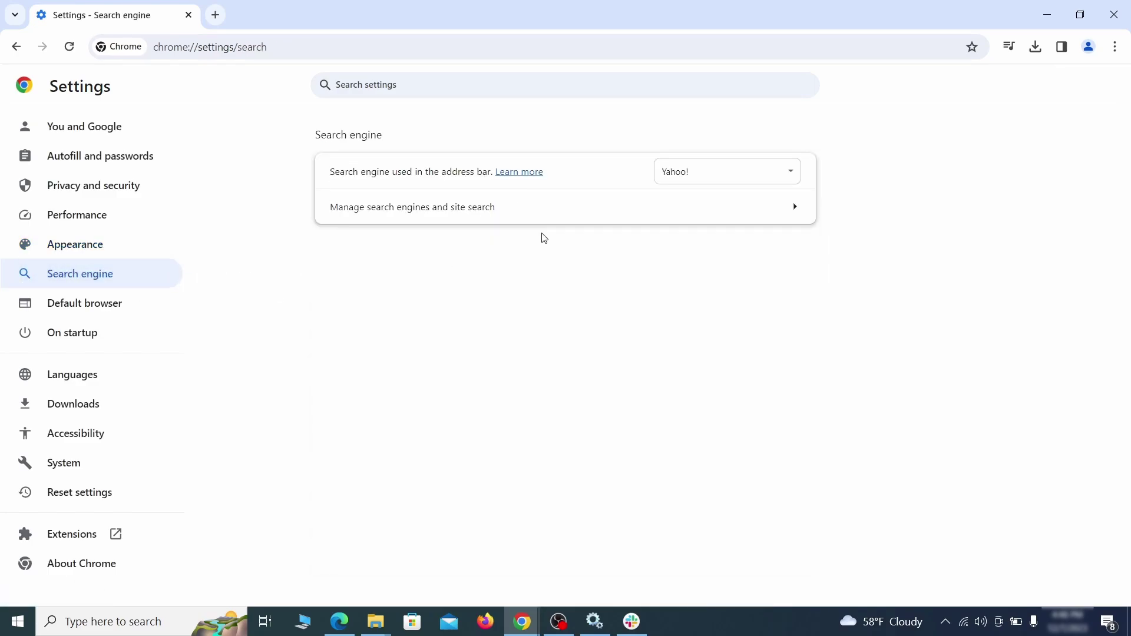
click(773, 177)
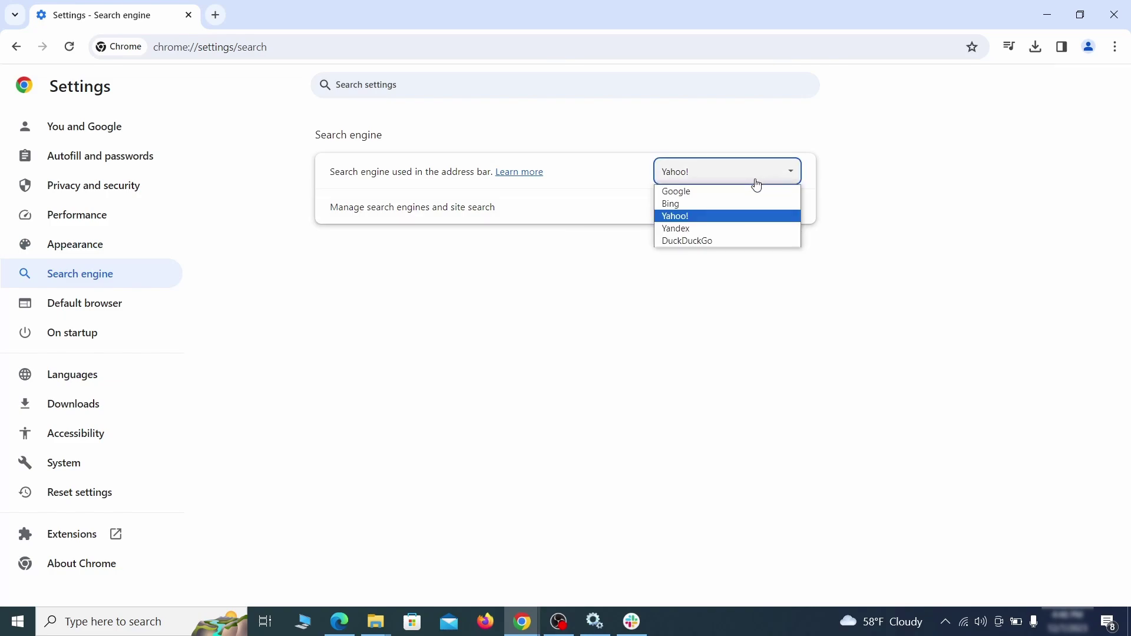
click(748, 191)
Step: Delete the ExampleRougeURL.com site search shortcut from Manage search engines
click(726, 218)
scroll(729, 259, down, 8)
click(783, 363)
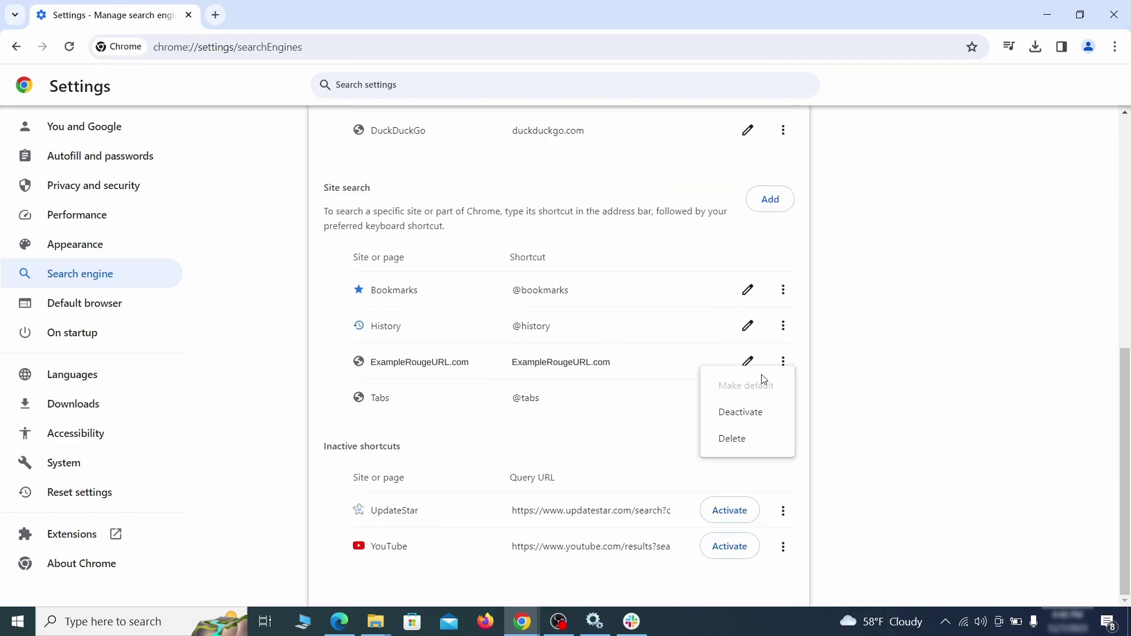
click(733, 439)
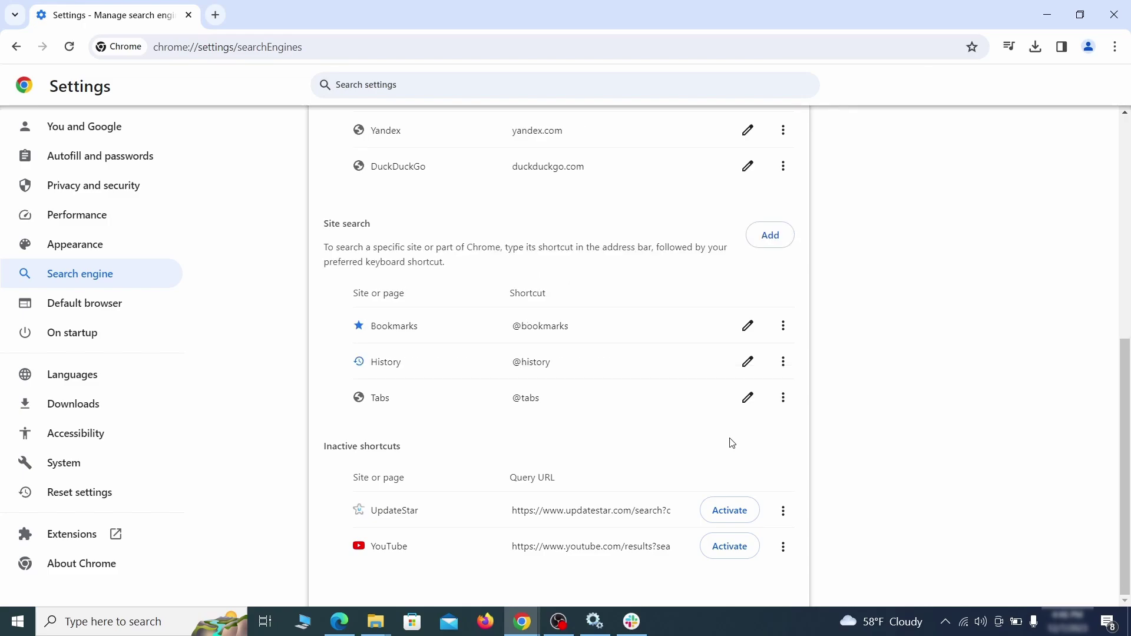
Step: Remove the ExampleRougeURL.com page from Chrome's On startup settings
click(88, 331)
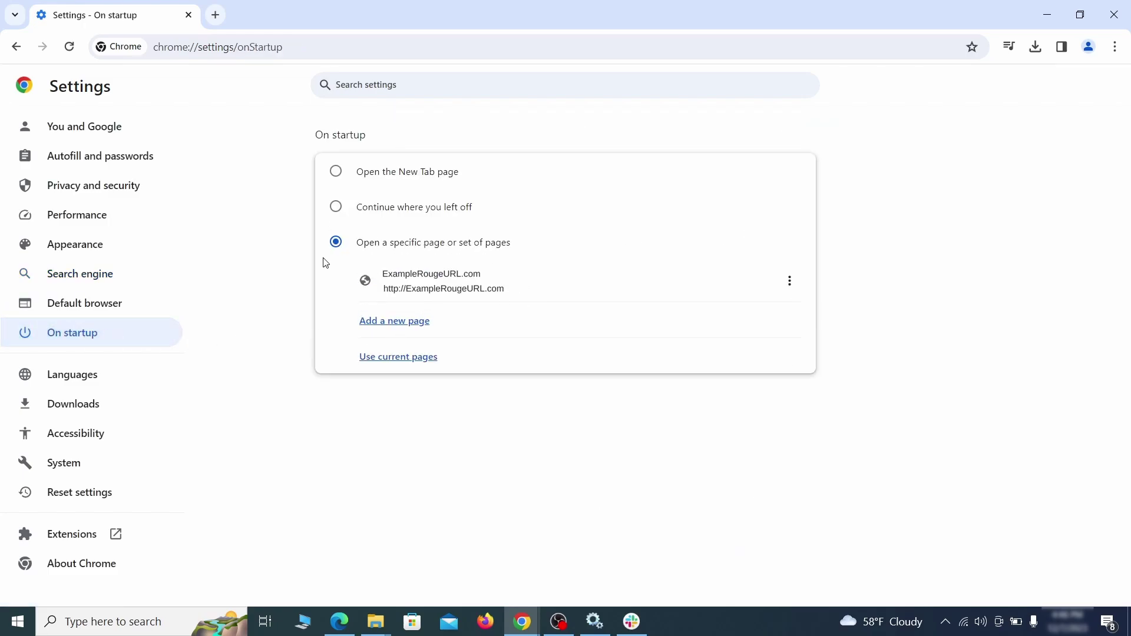
click(789, 283)
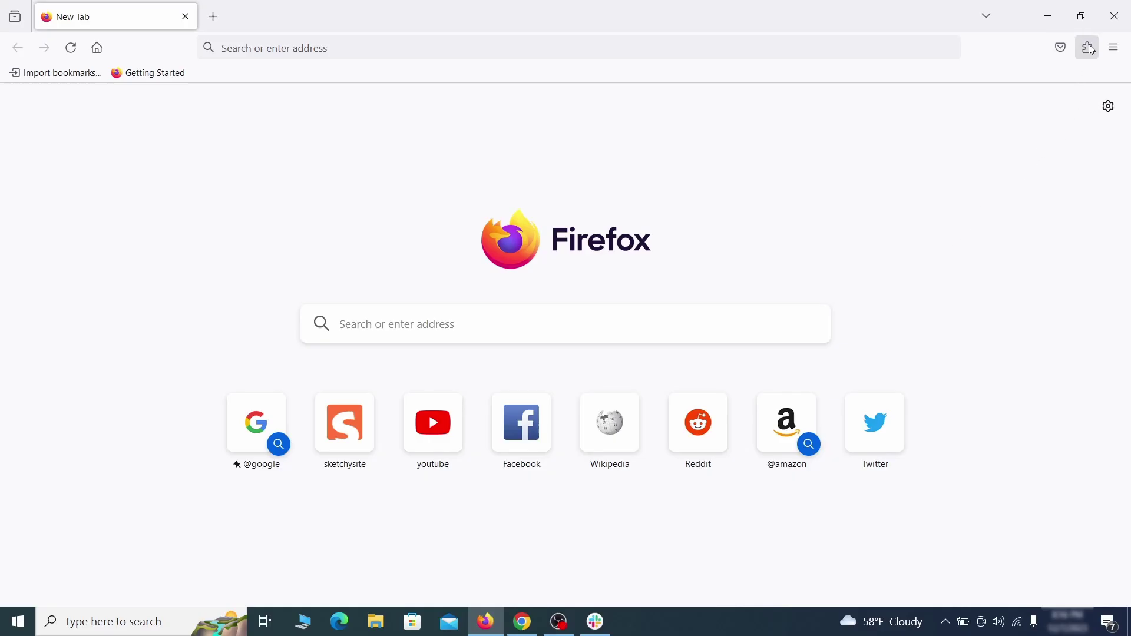
Step: Disable the Contenu+ extension in Firefox and confirm its removal
click(1088, 47)
click(952, 194)
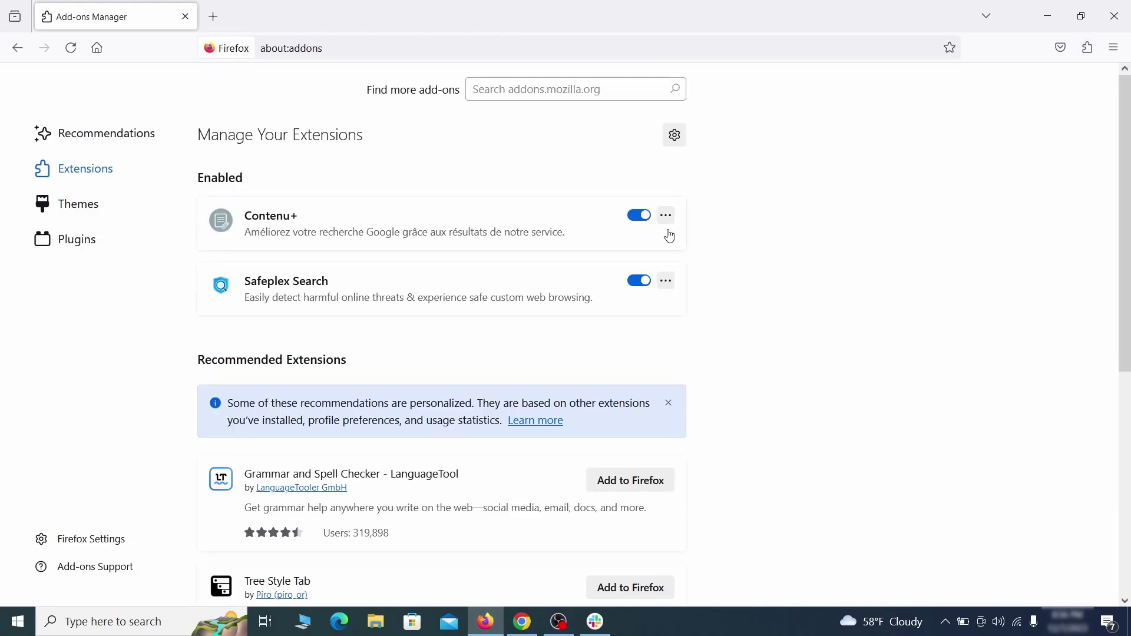
click(640, 215)
click(666, 215)
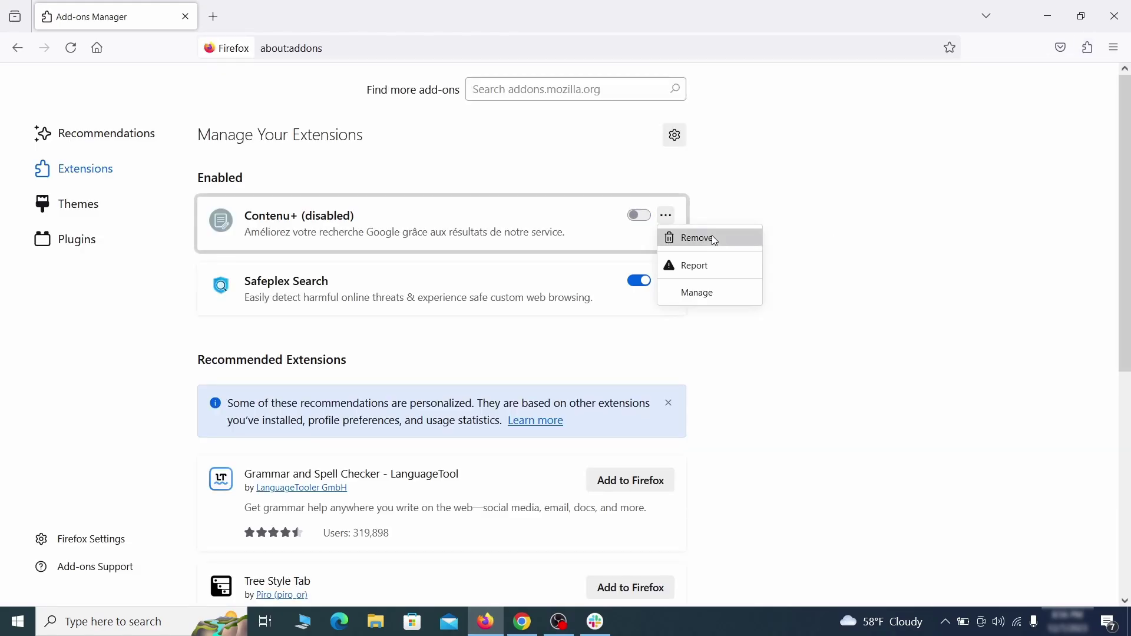
click(715, 239)
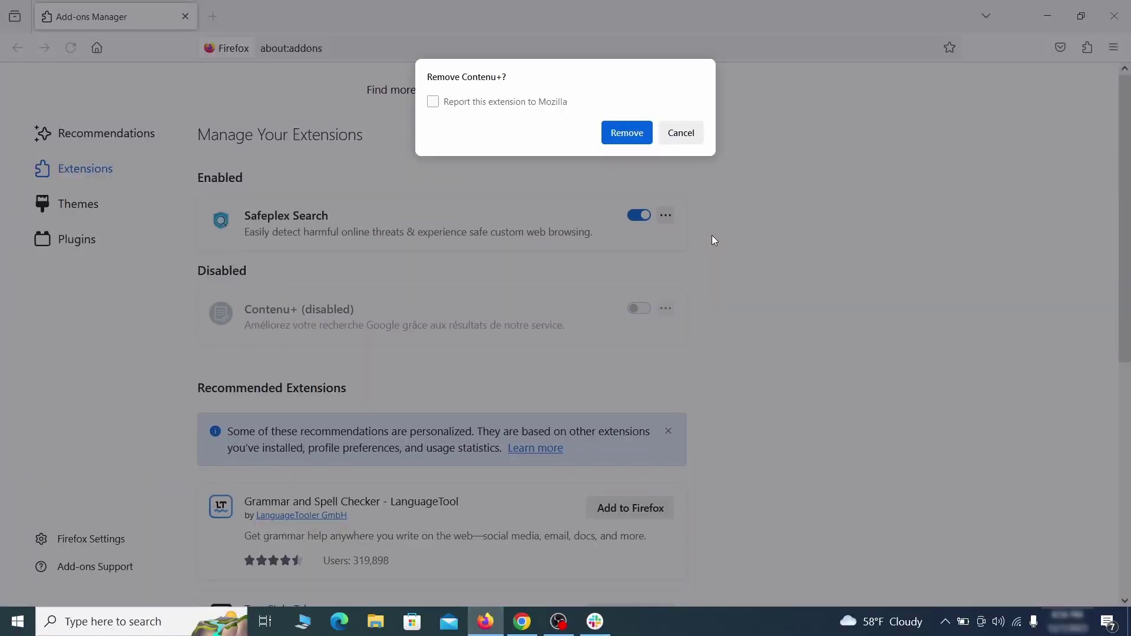
click(626, 132)
click(1114, 47)
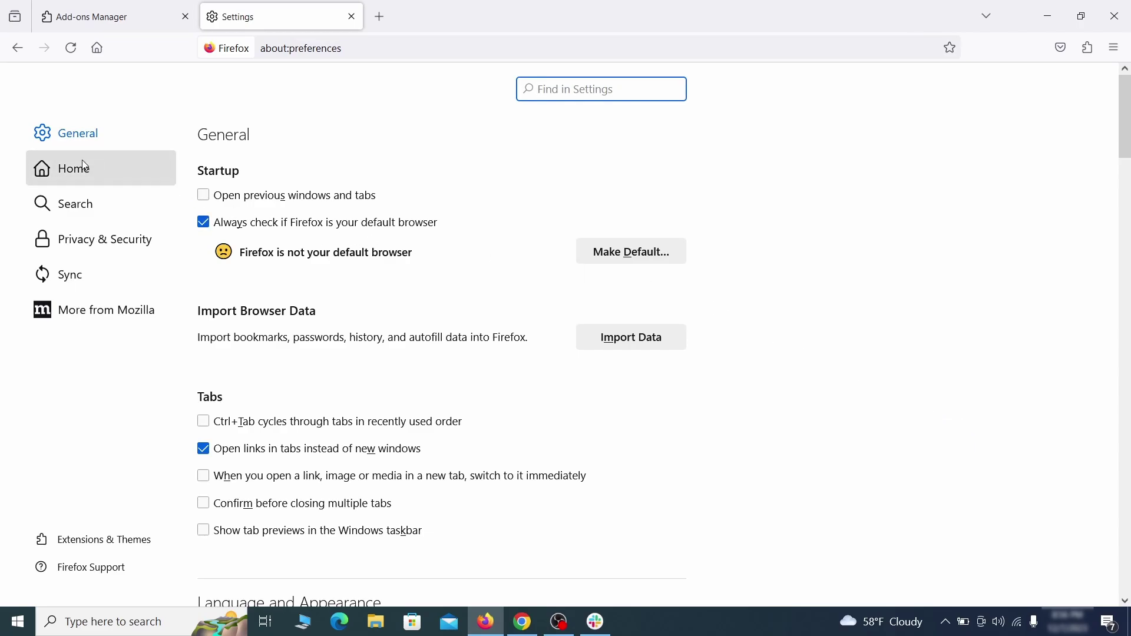
Step: Delete the ExampleRougeURL.com custom homepage address in Firefox's Home settings
click(85, 169)
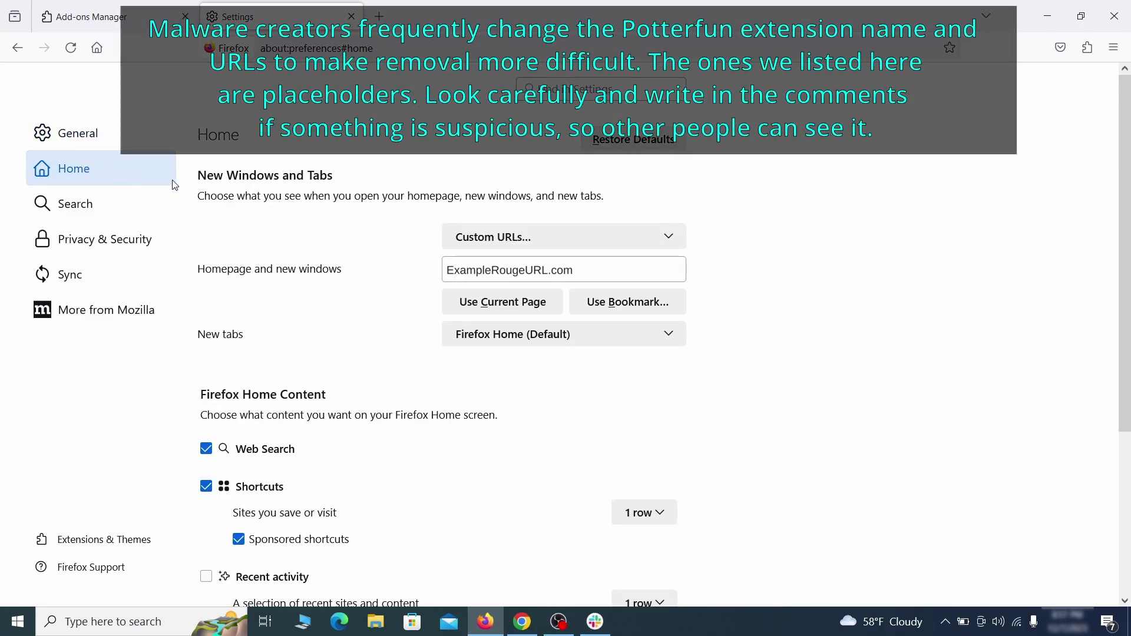
triple_click(571, 271)
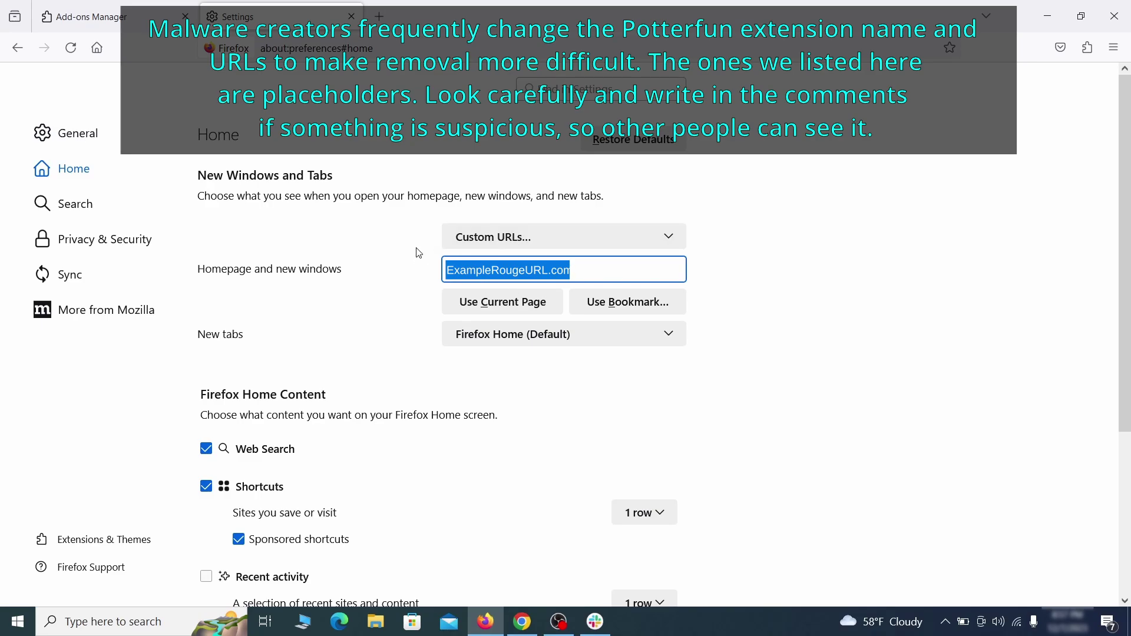
key(BackSpace)
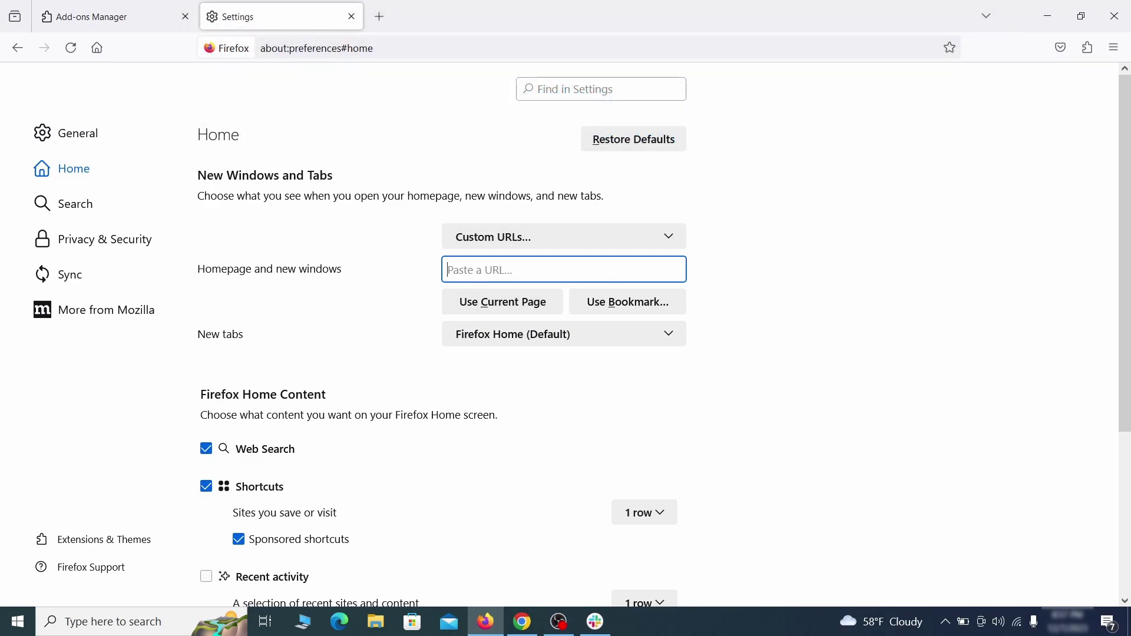
Step: Set Firefox's default search engine to Google
click(80, 204)
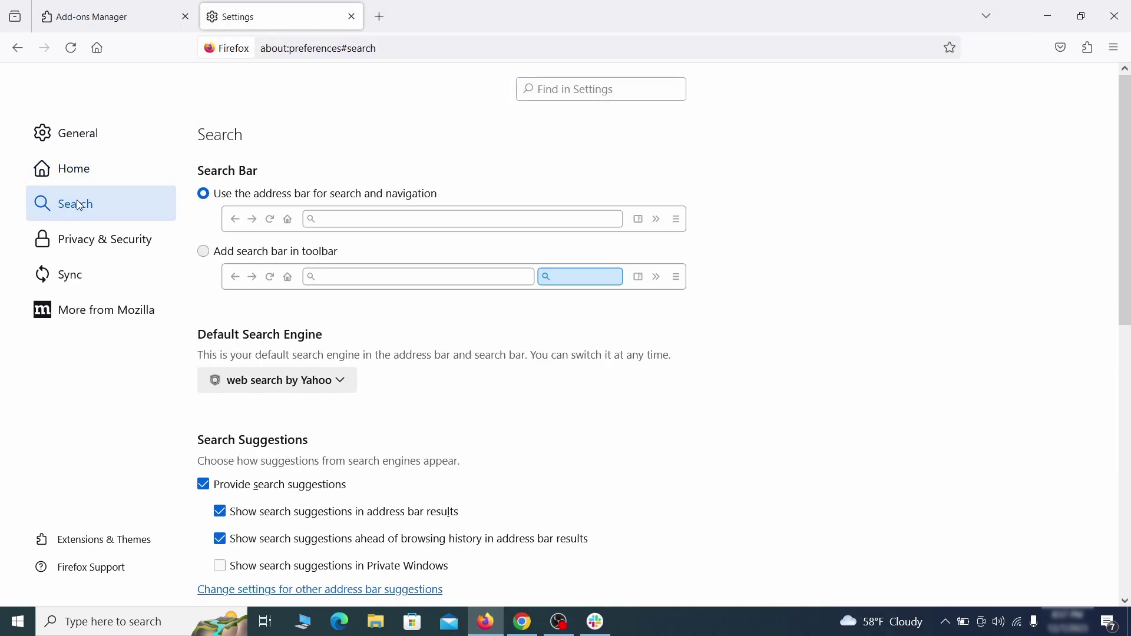
scroll(580, 344, down, 2)
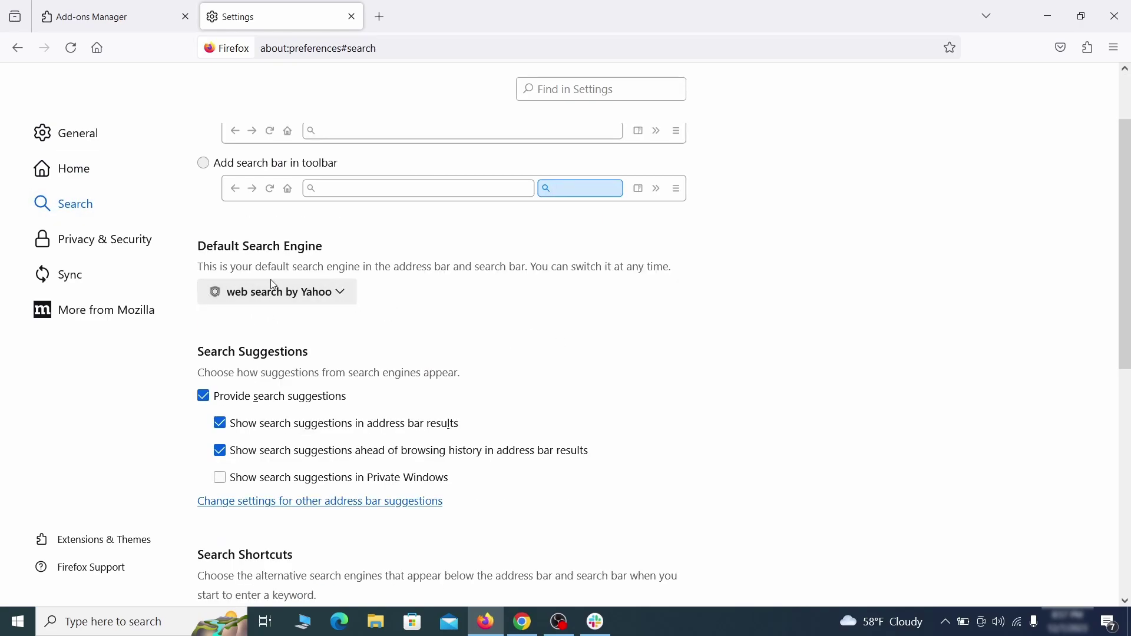
click(336, 296)
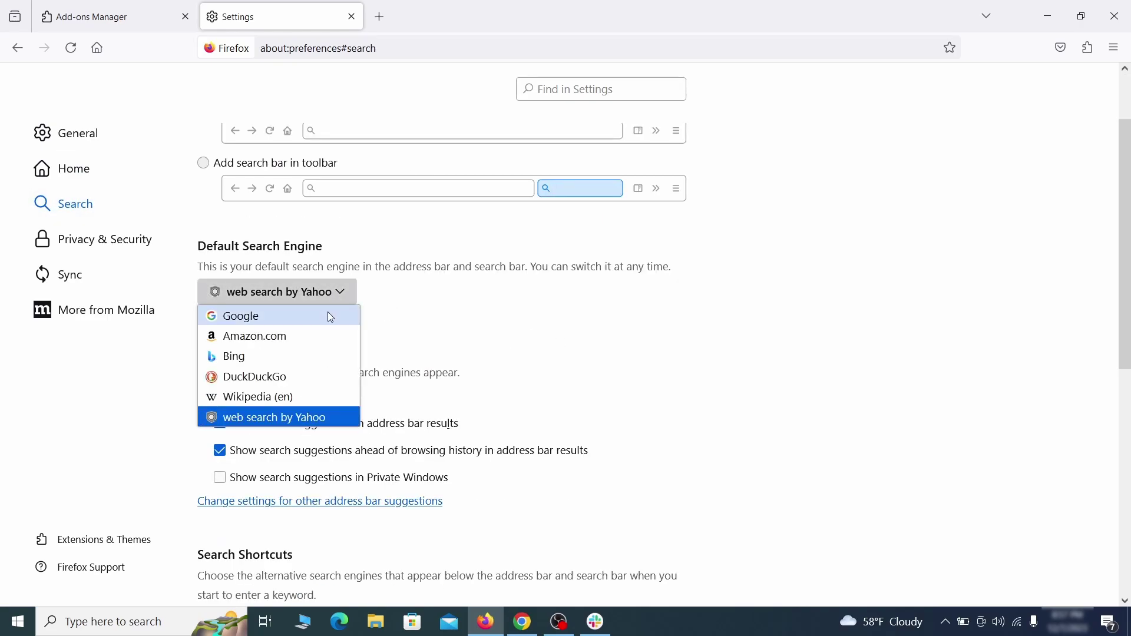
click(328, 317)
Step: Remove the web search by Yahoo entry from Search Shortcuts
scroll(564, 327, down, 4)
scroll(618, 298, down, 2)
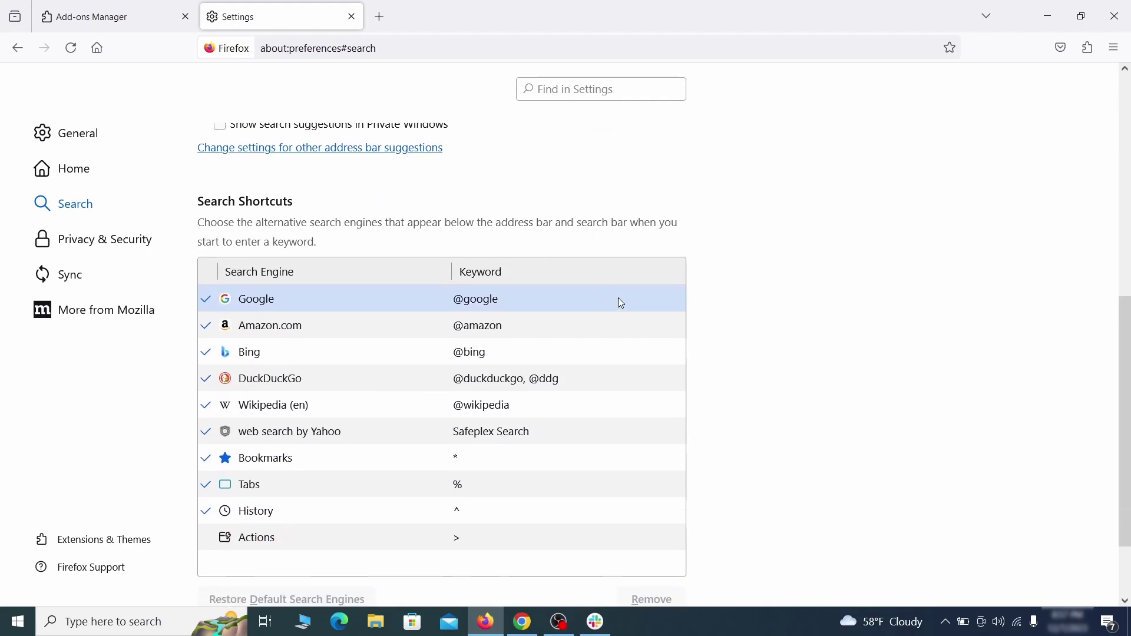
scroll(621, 298, down, 2)
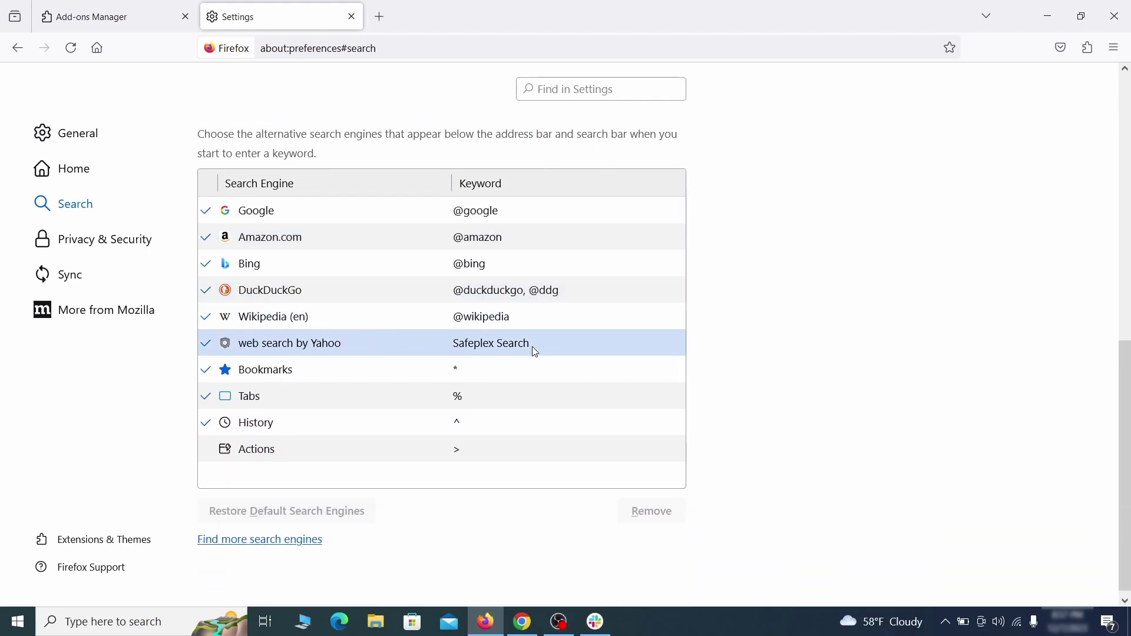
click(562, 351)
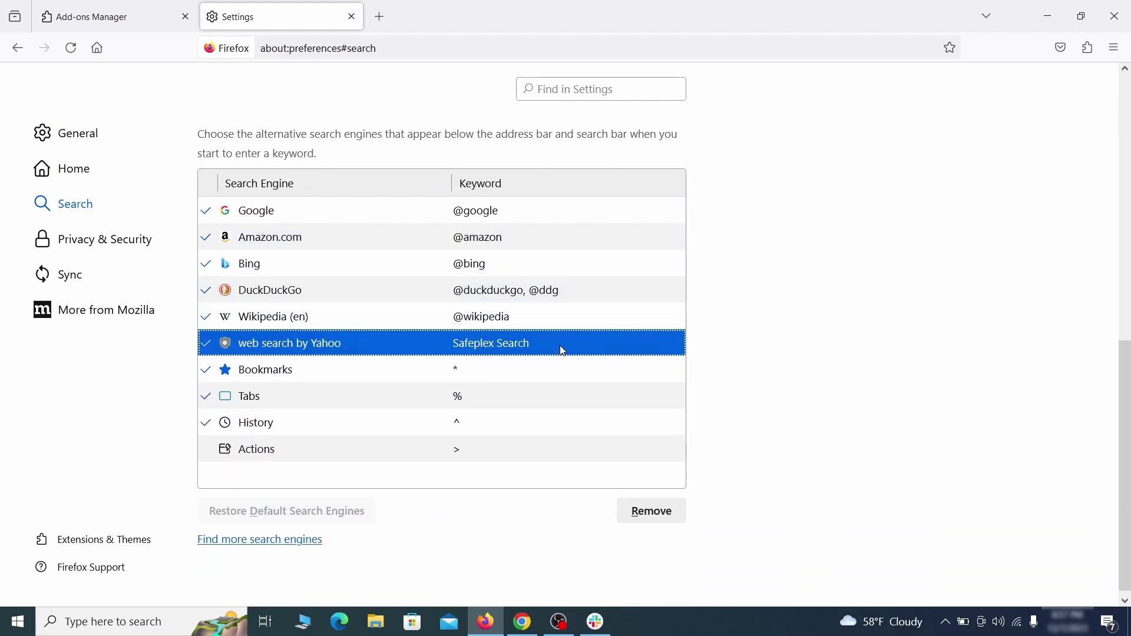
click(677, 525)
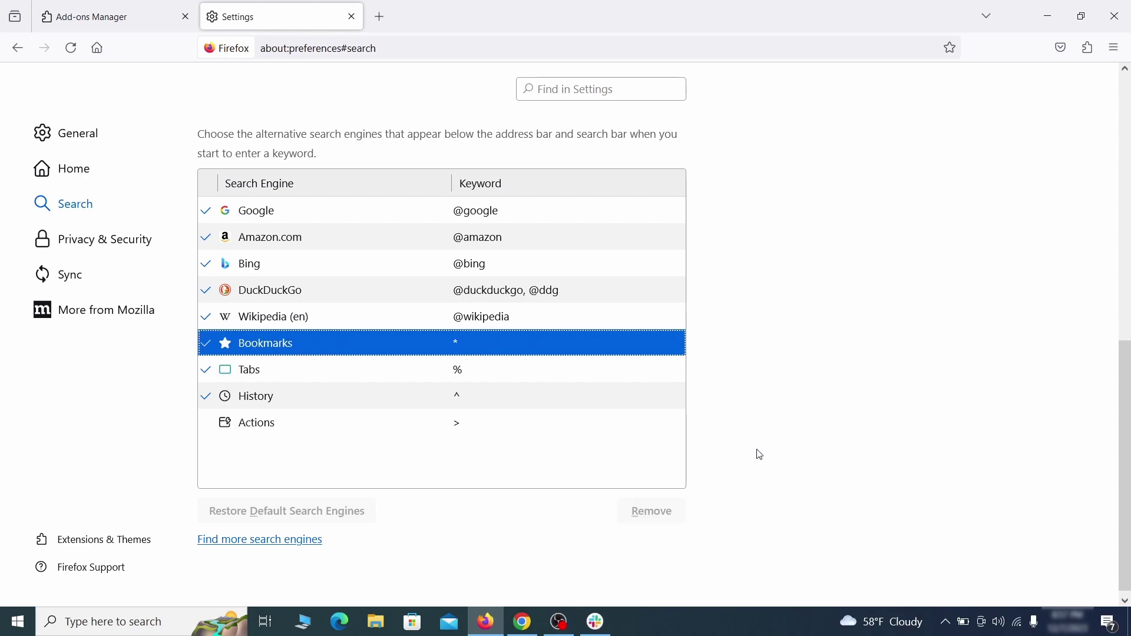
scroll(536, 369, up, 5)
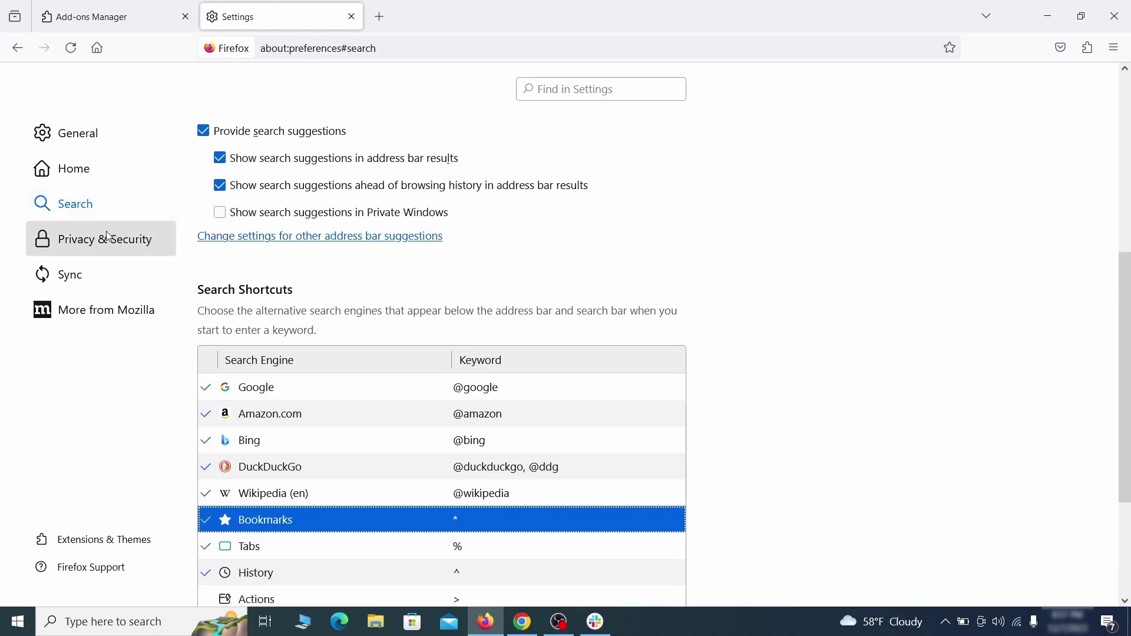
Step: Clear all Firefox cookies, site data and cached web content
click(109, 237)
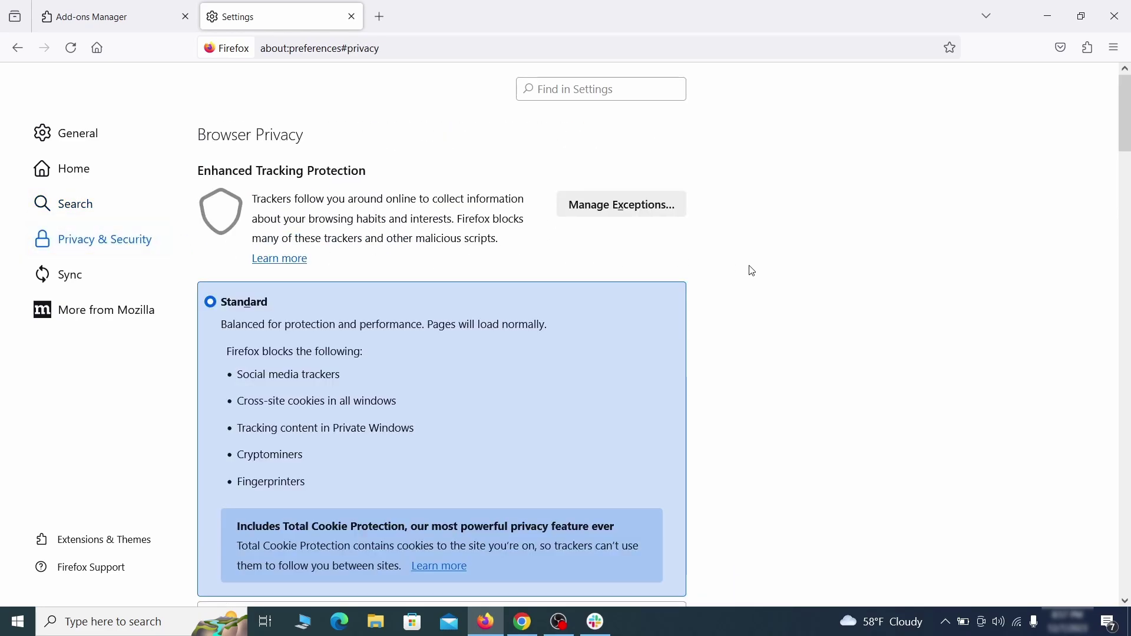
scroll(664, 355, down, 10)
click(645, 378)
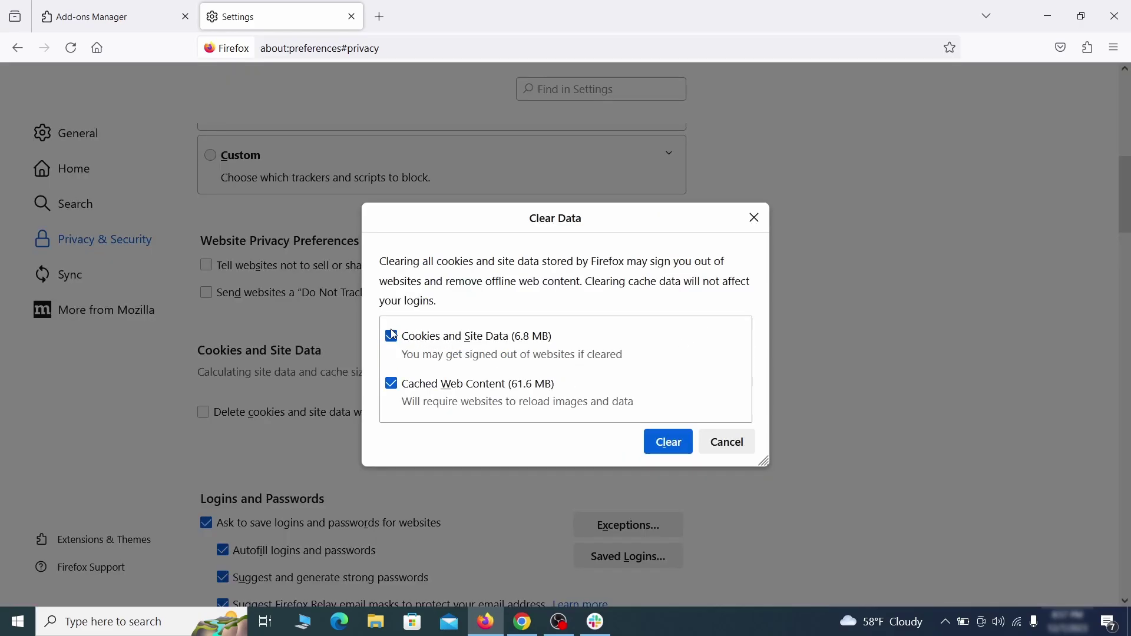
click(688, 445)
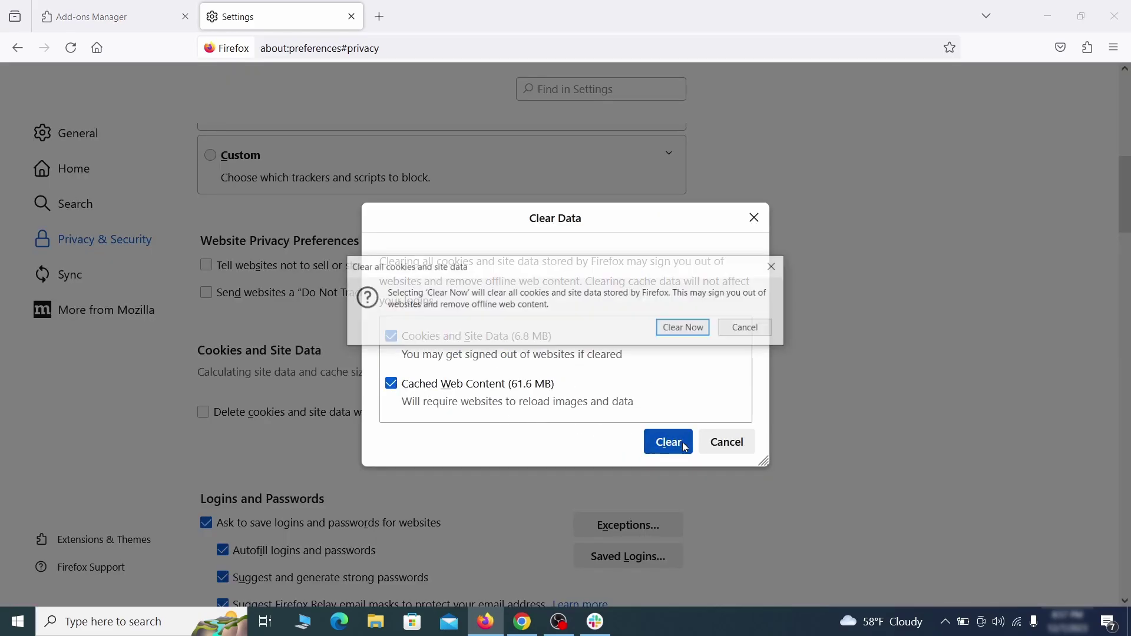
click(684, 328)
Step: Review which sites are allowed to send notifications in Firefox
scroll(766, 359, down, 5)
scroll(770, 362, down, 10)
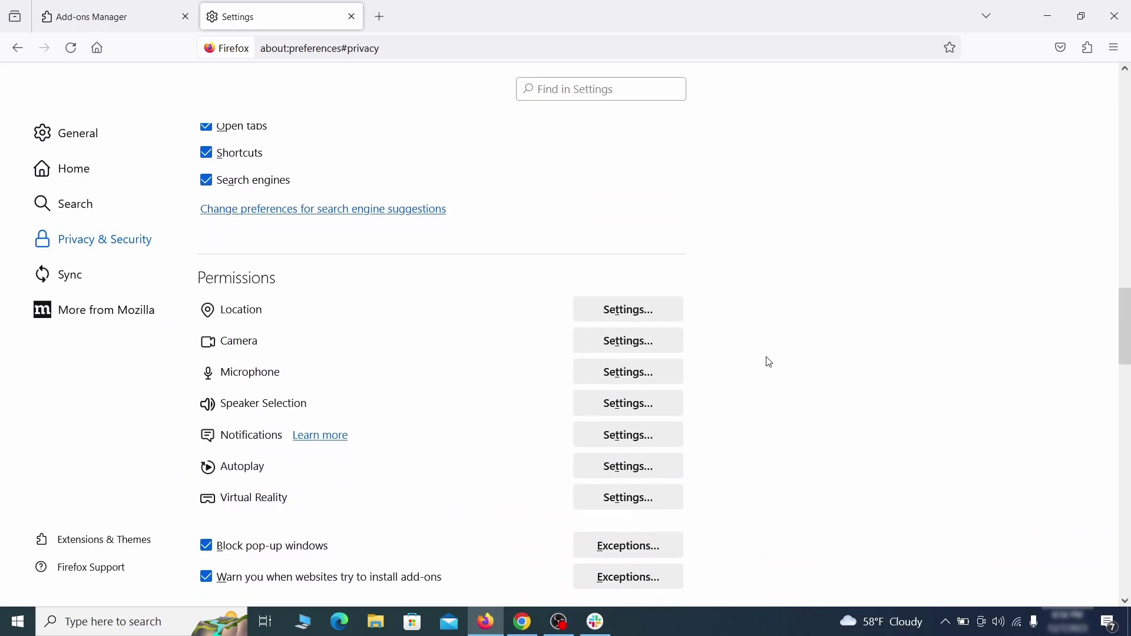
click(653, 413)
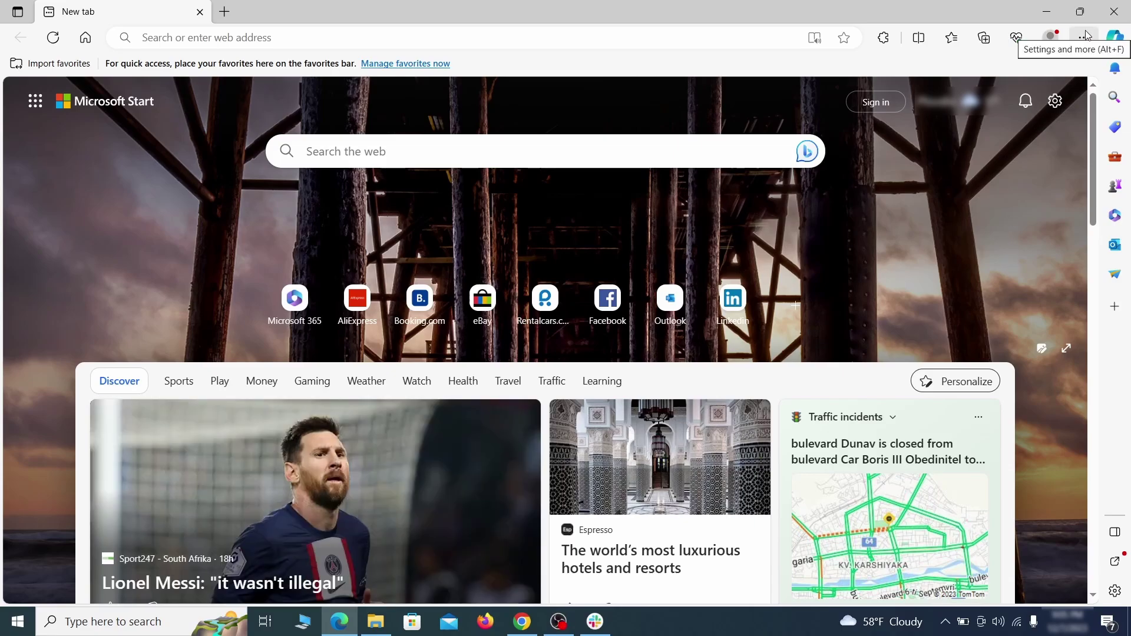
Step: Turn off and remove the Quidco Cashback Reminder extension in Edge
click(1084, 37)
click(972, 259)
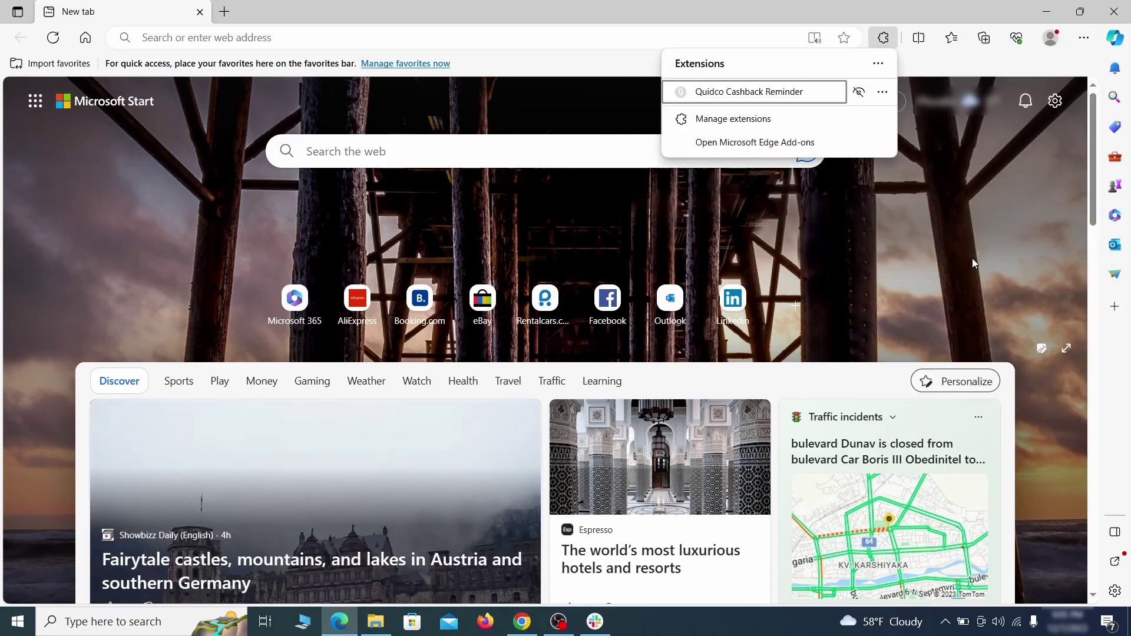
click(731, 120)
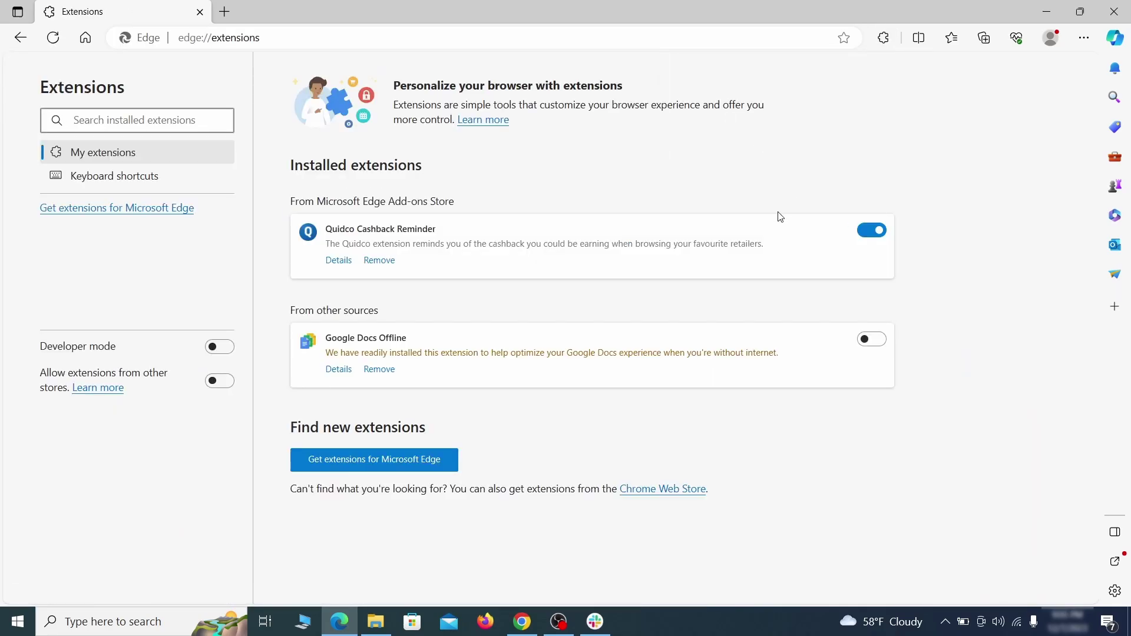
click(875, 233)
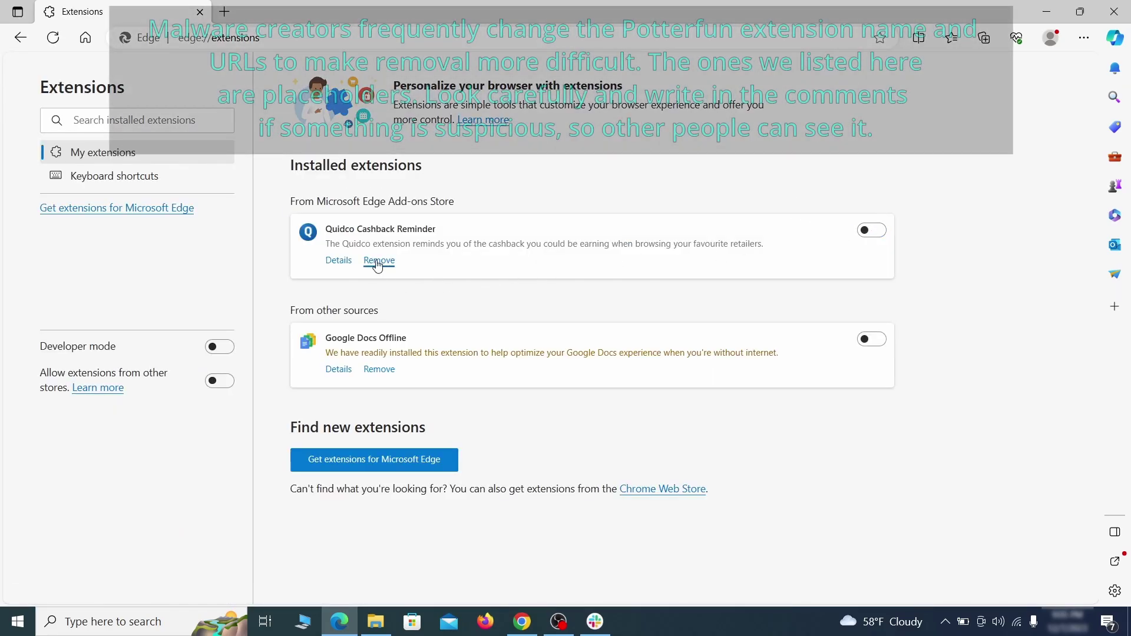
click(377, 262)
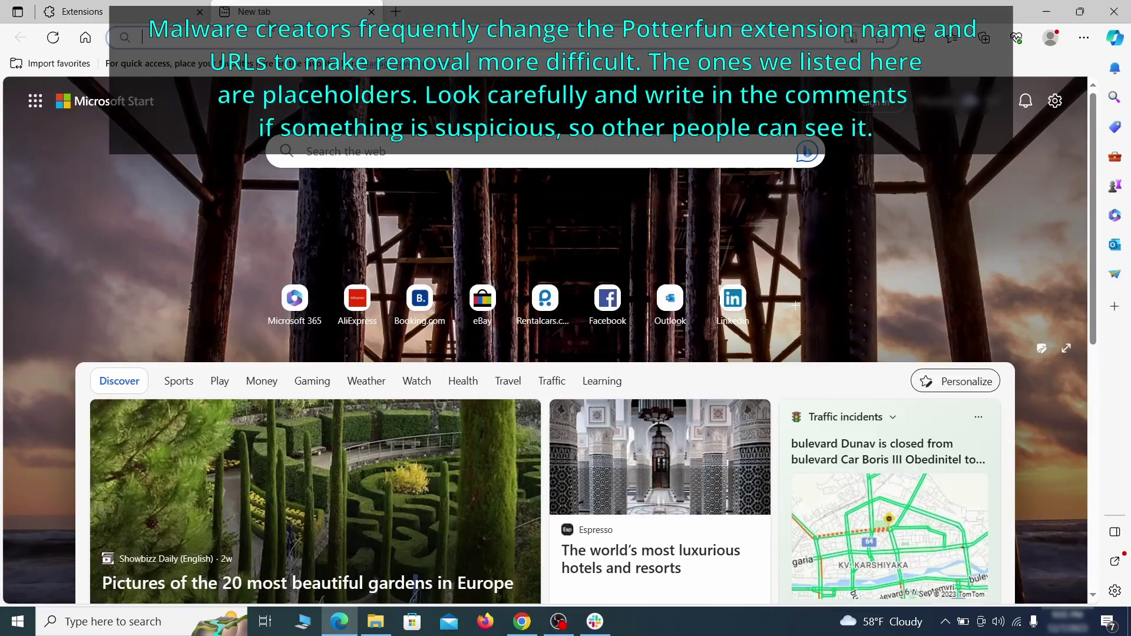
Step: Open Edge Settings in a new tab
key(ctrl+t)
click(1082, 44)
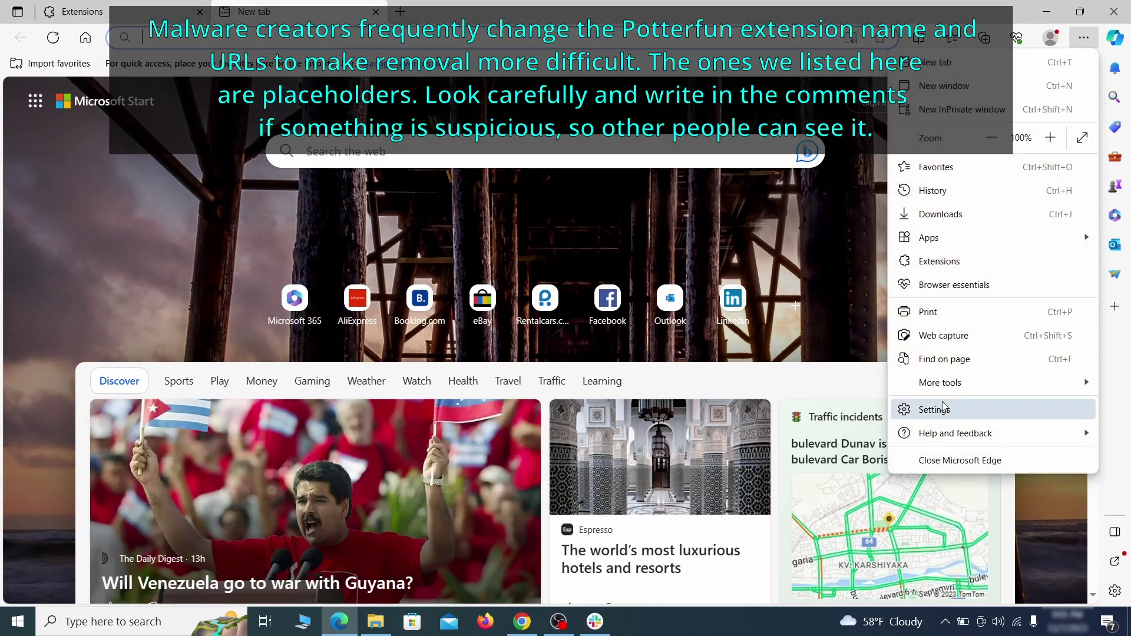
click(937, 406)
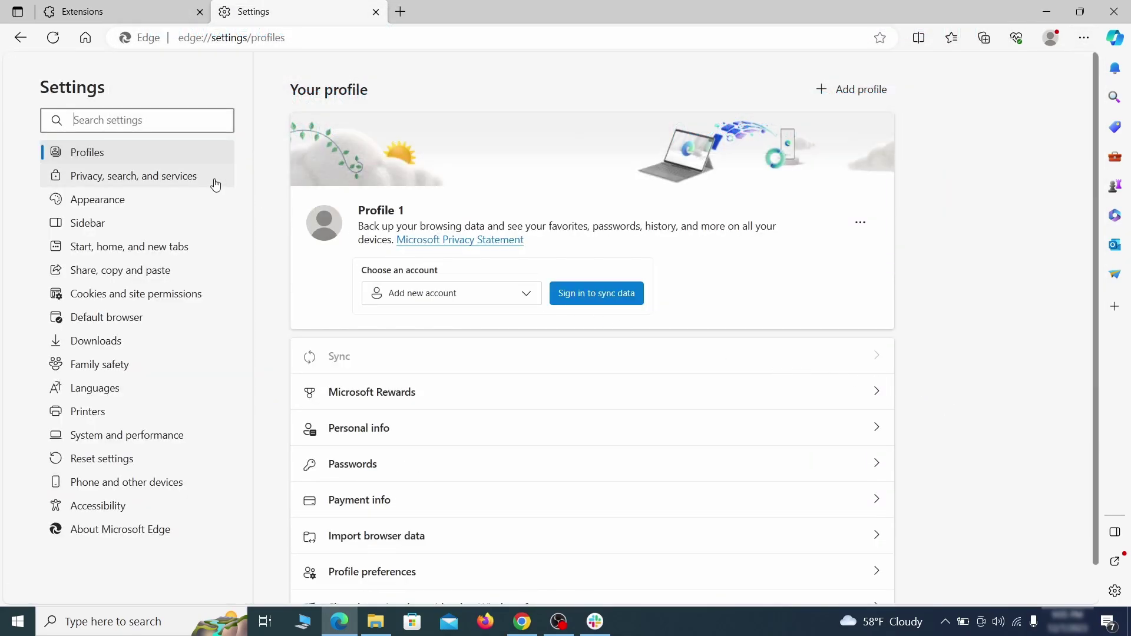
Step: Clear Edge's browsing data from Privacy, search, and services
click(190, 181)
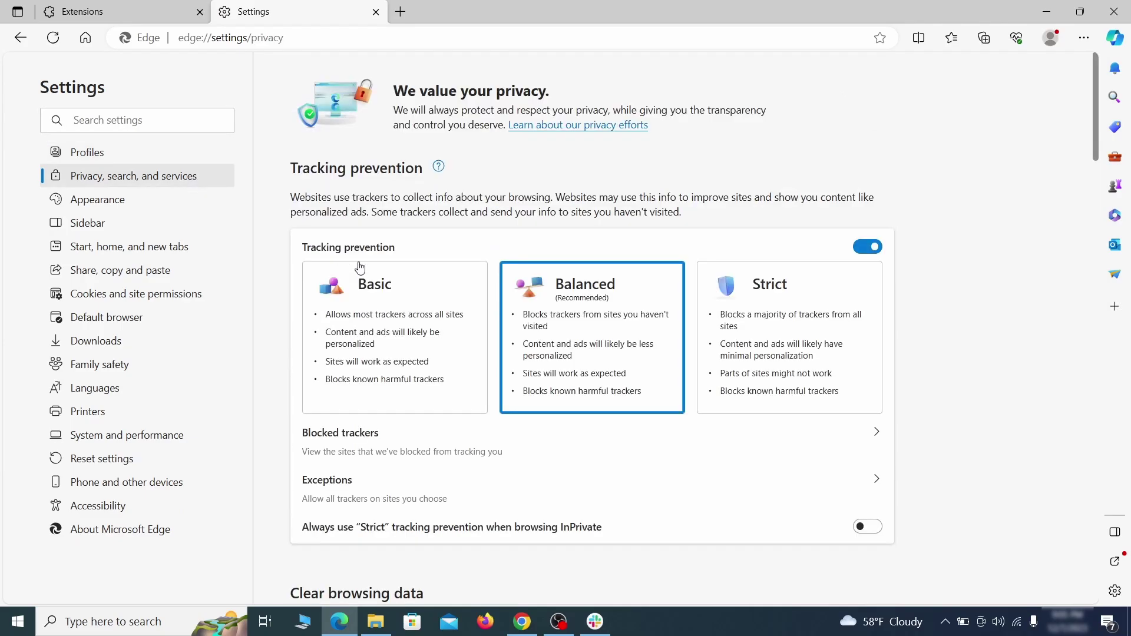
scroll(614, 362, down, 2)
scroll(625, 360, down, 2)
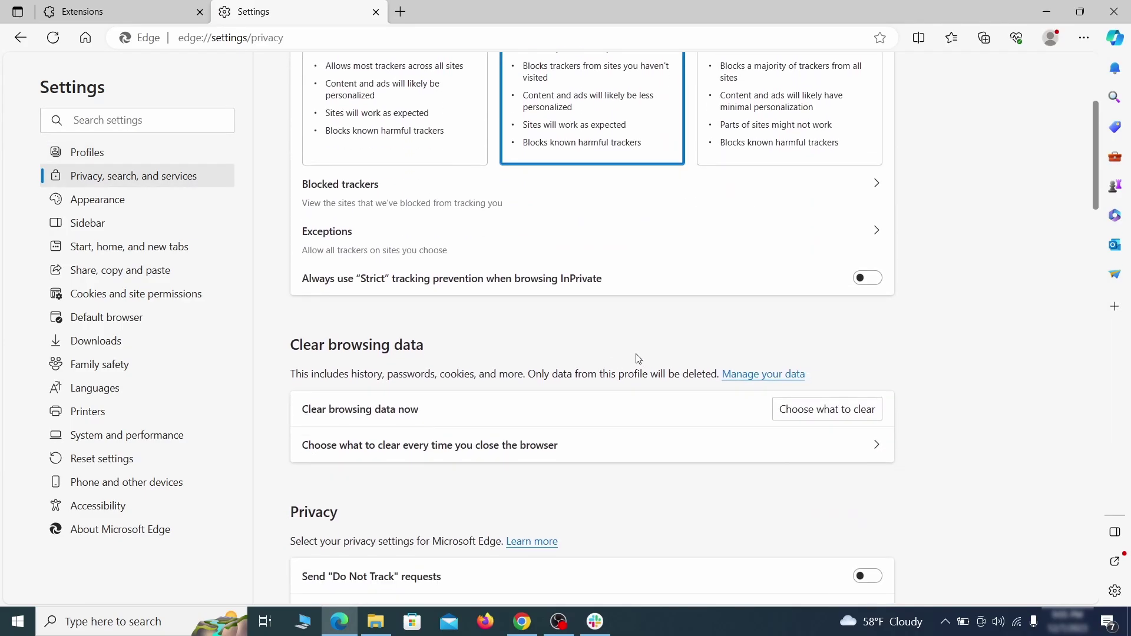
click(847, 412)
scroll(530, 330, down, 5)
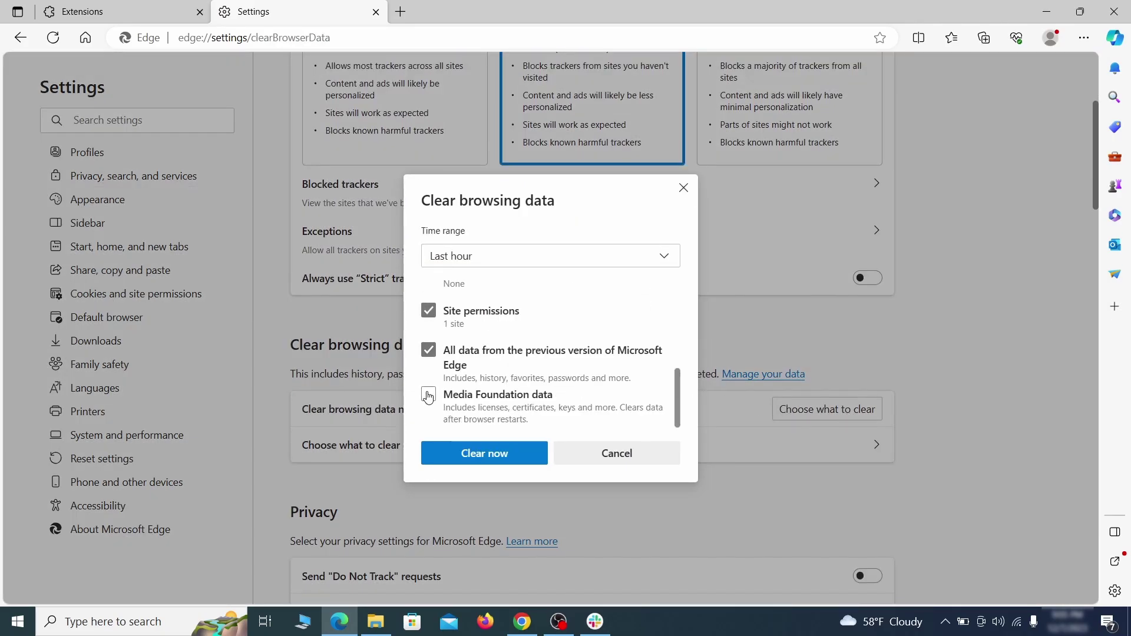
click(532, 459)
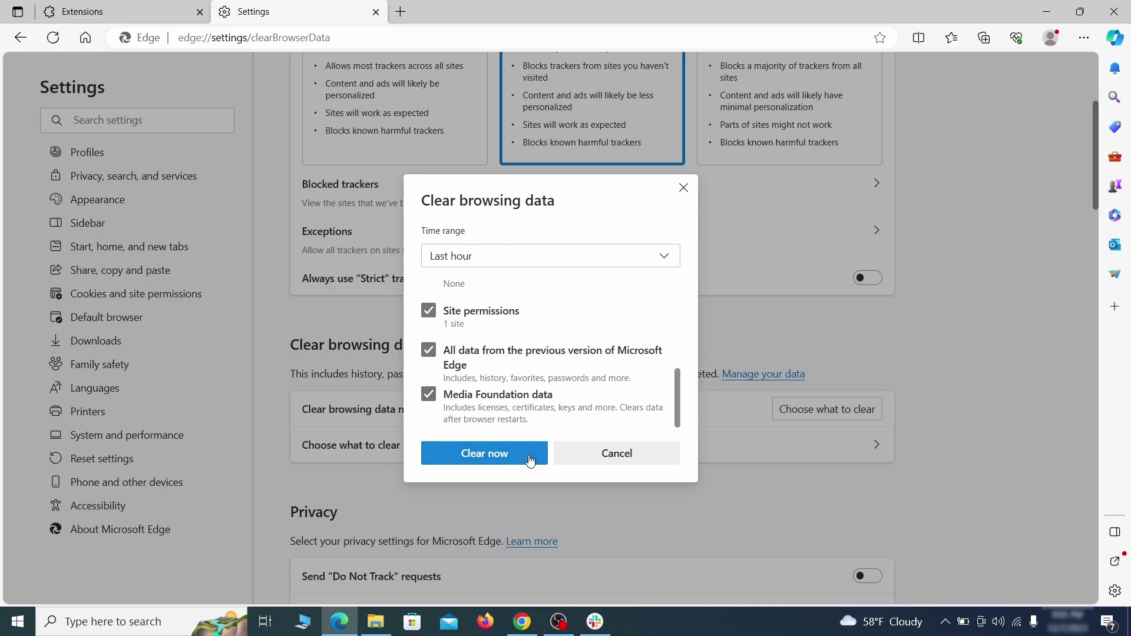
Step: Make Google Edge's address bar search engine and remove the ExampleRougeURL.com engine
scroll(731, 334, down, 15)
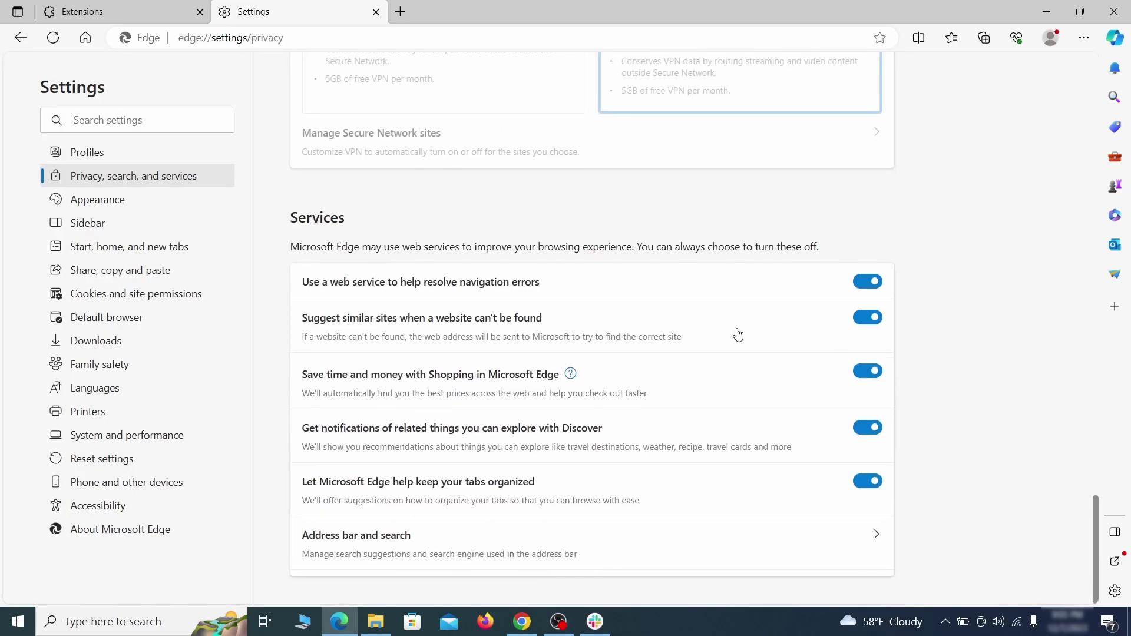
click(647, 553)
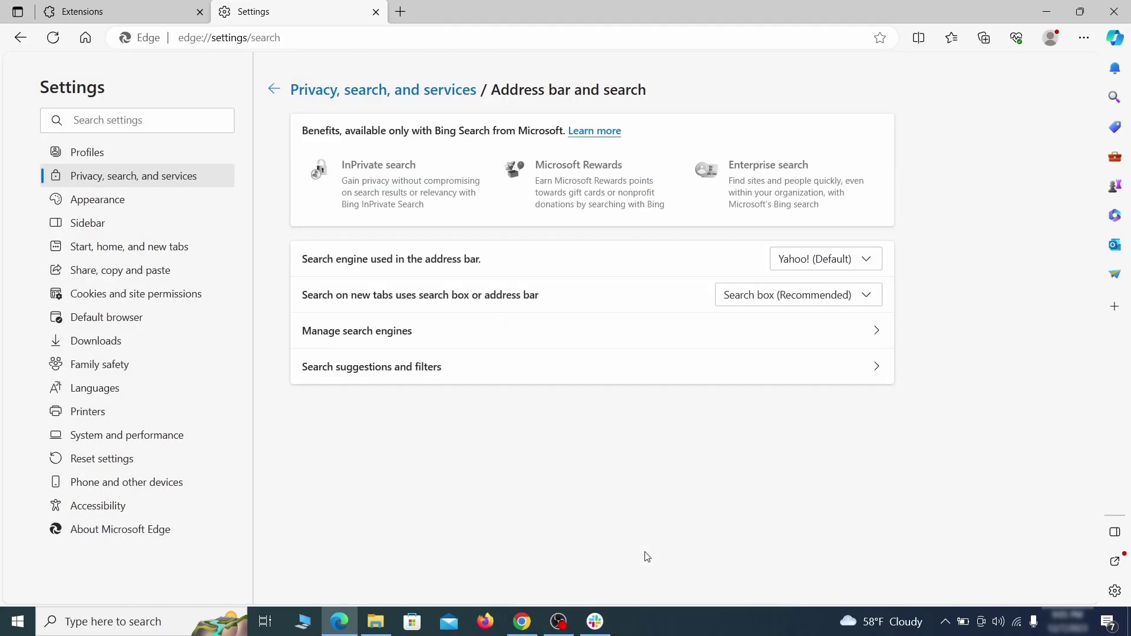
click(870, 260)
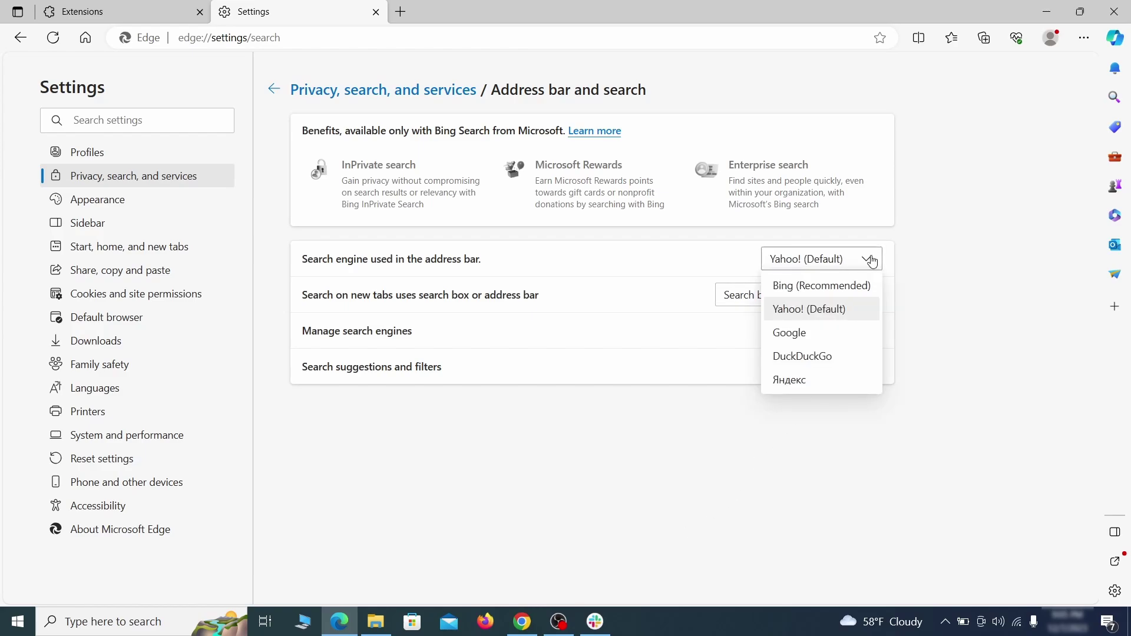
click(837, 329)
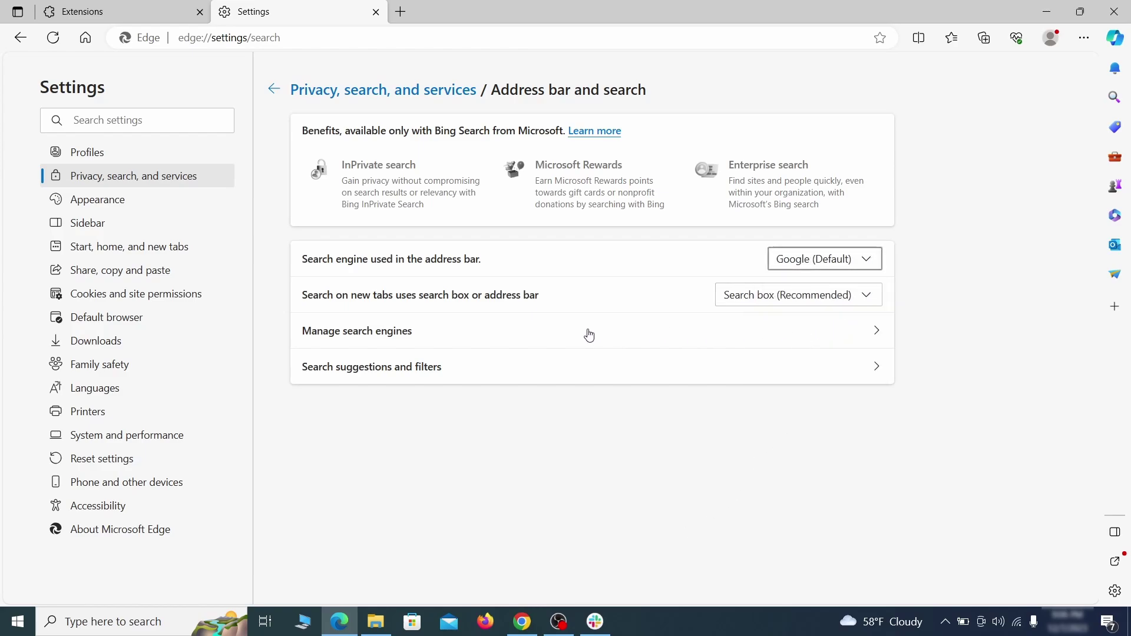
click(436, 340)
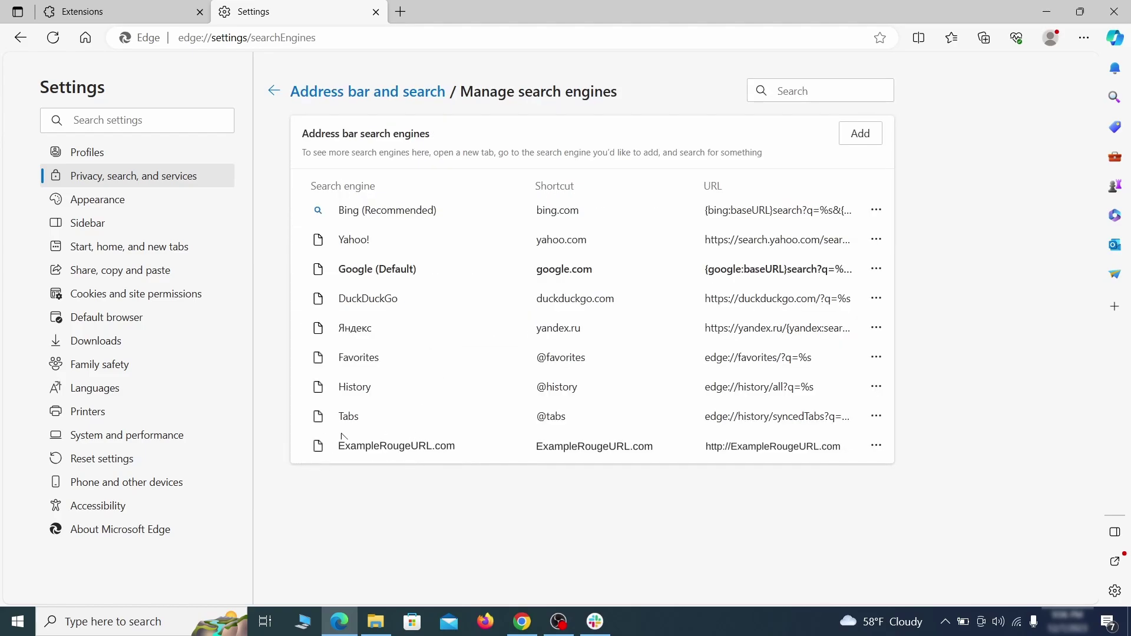
click(877, 447)
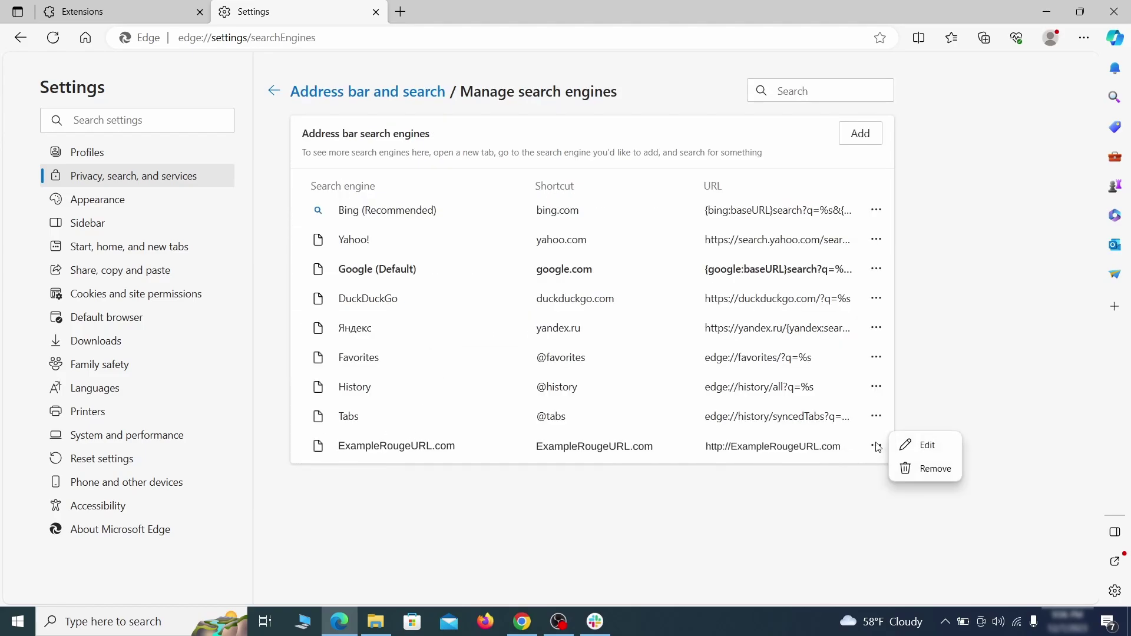
Step: Remove ExampleRougeURL.com from Edge's search engines and from its startup pages
click(938, 472)
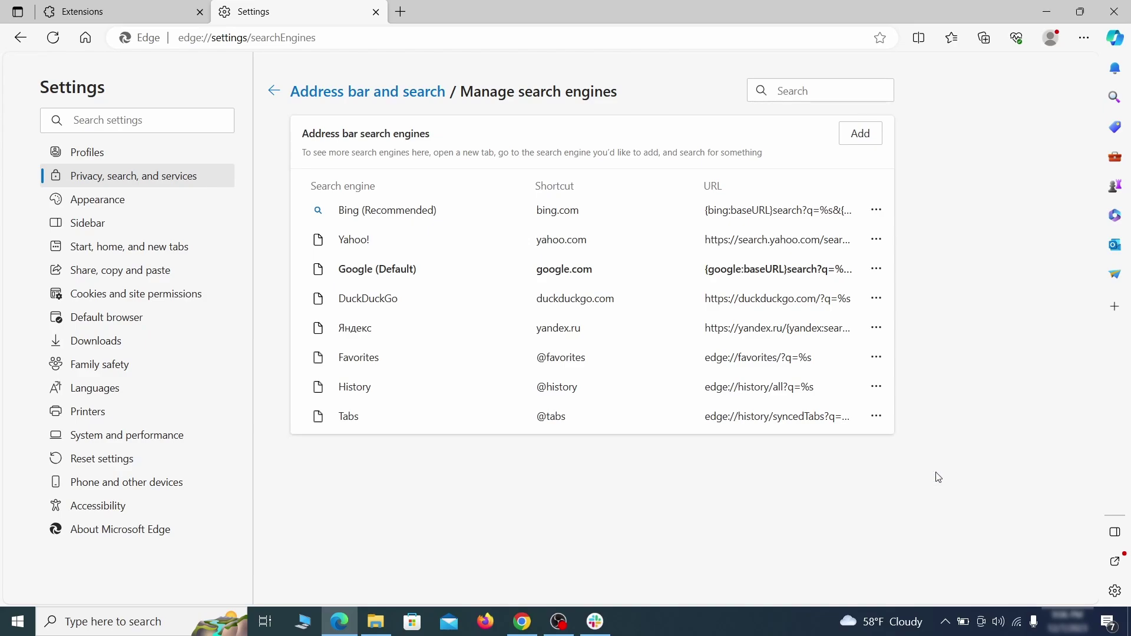
click(142, 247)
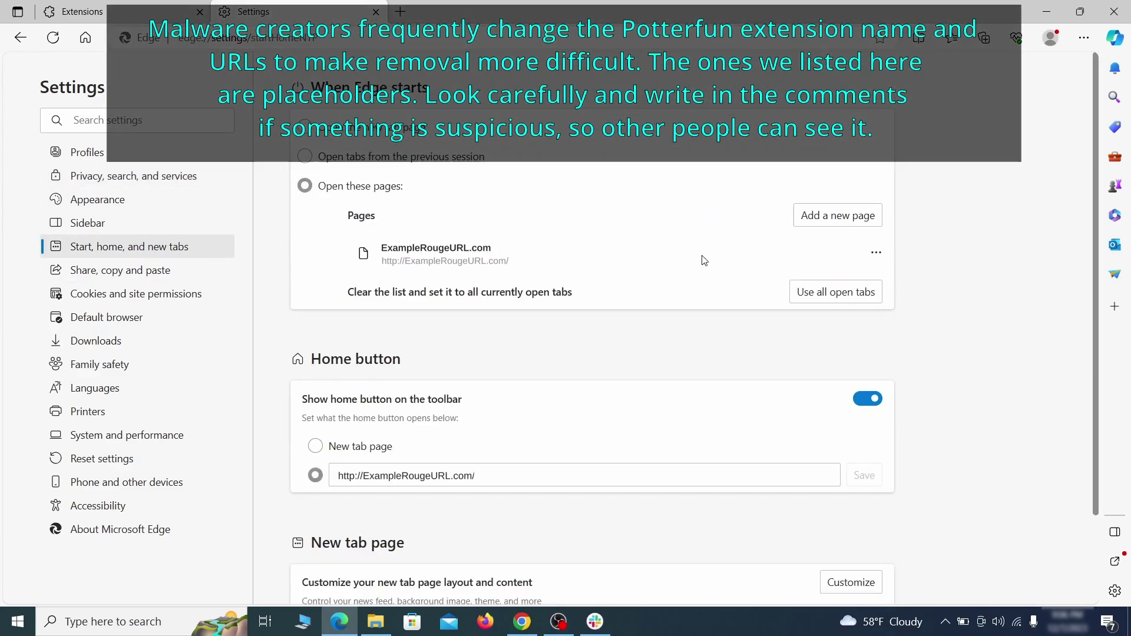
click(873, 261)
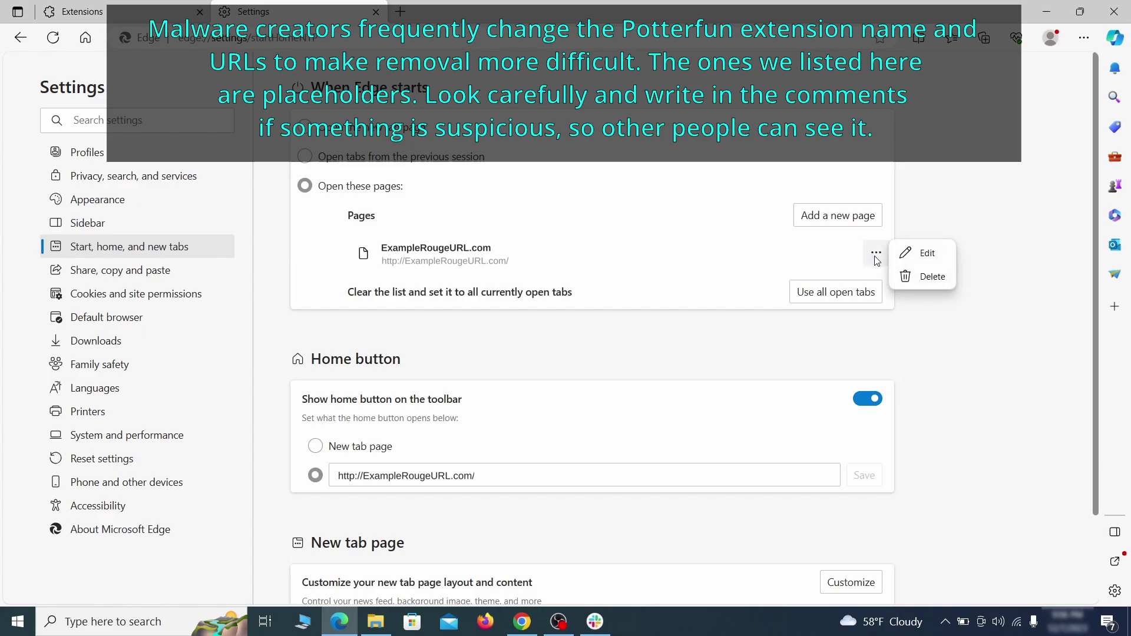
click(922, 279)
Step: Clear the rogue home button address and make the home button open the New tab page
click(500, 421)
key(BackSpace)
key(ctrl+a)
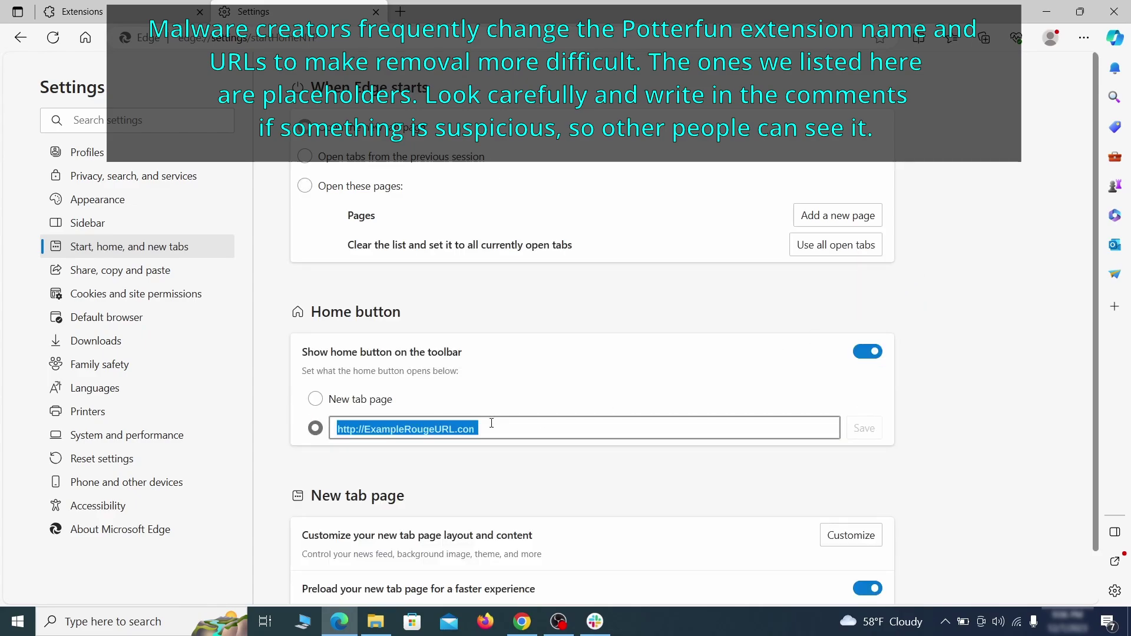
key(BackSpace)
click(315, 399)
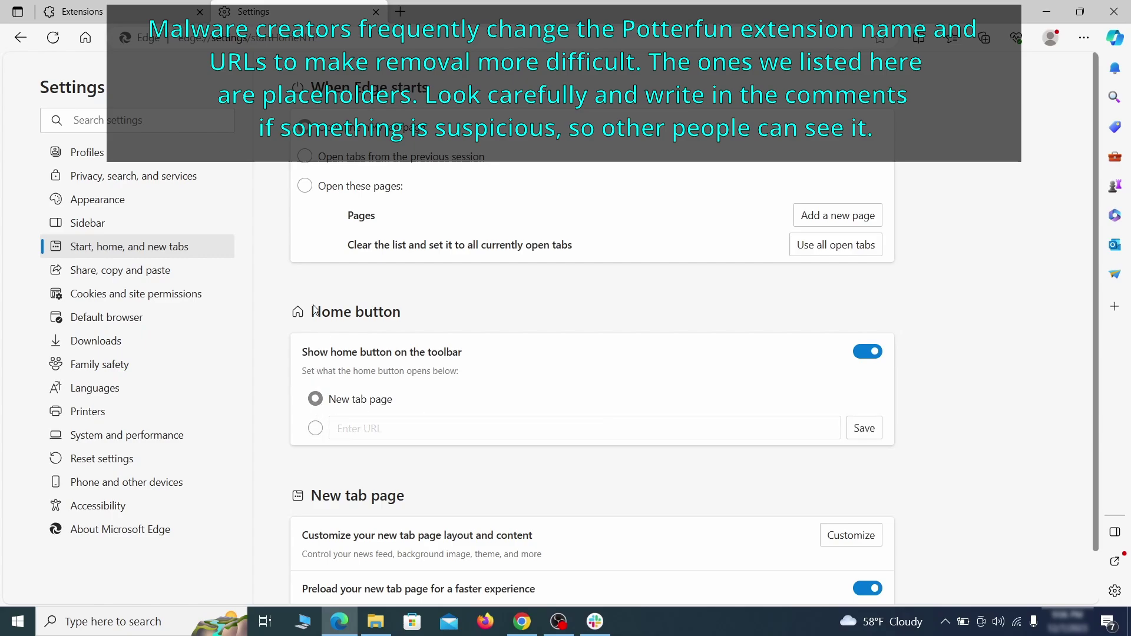
Step: In Edge's Notifications site permissions, open the options for the allowed ExampleRougeURL.com entry
click(202, 294)
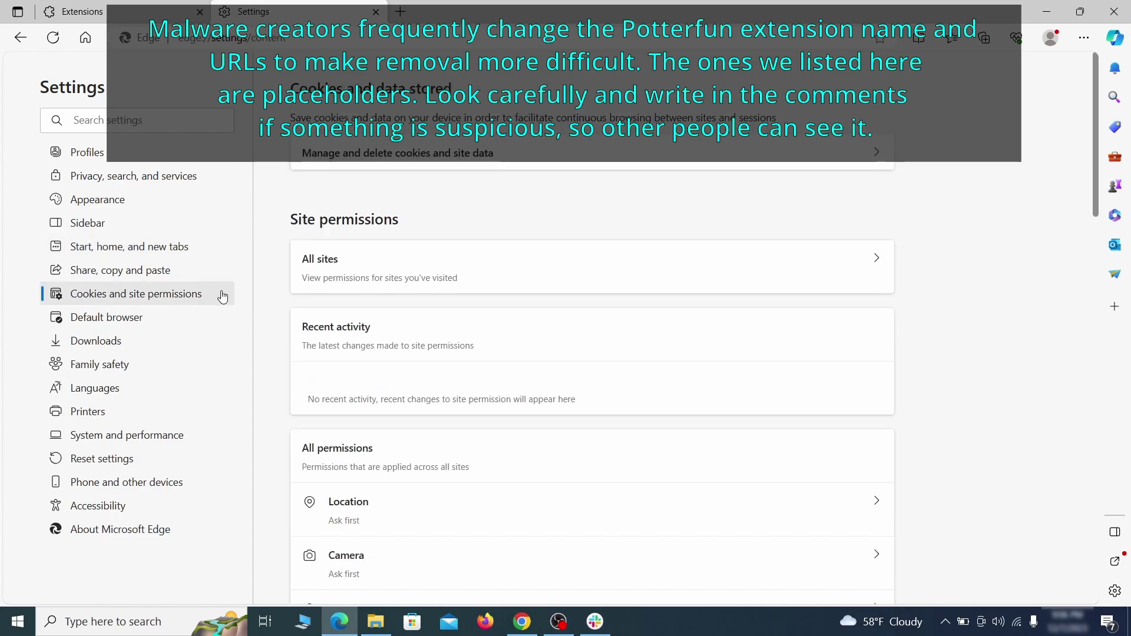
scroll(547, 306, down, 5)
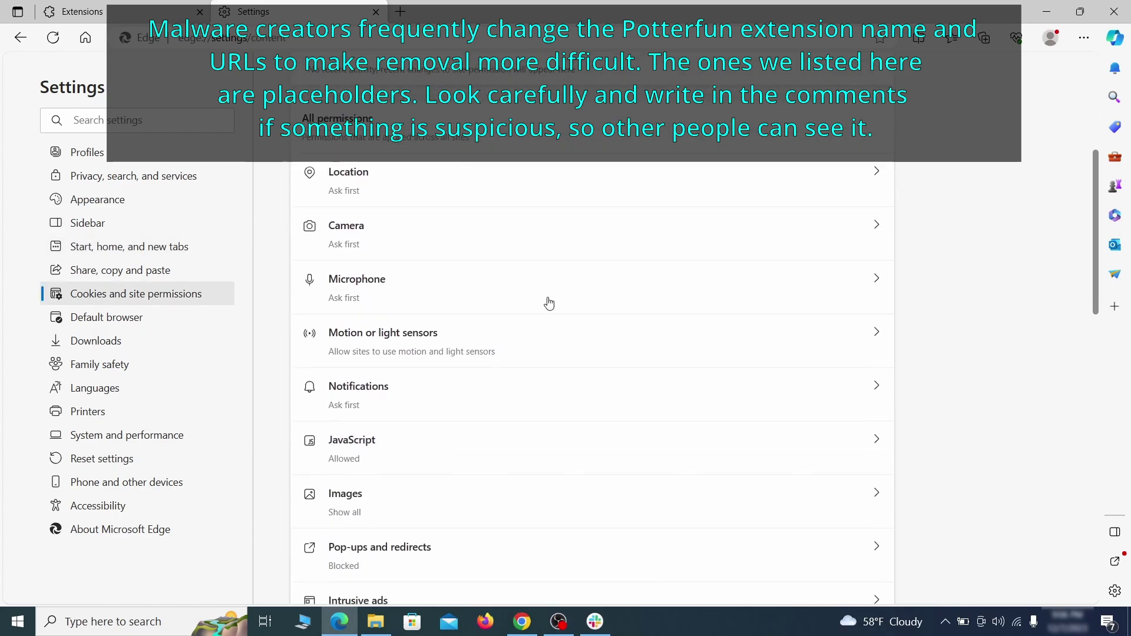
scroll(548, 308, down, 1)
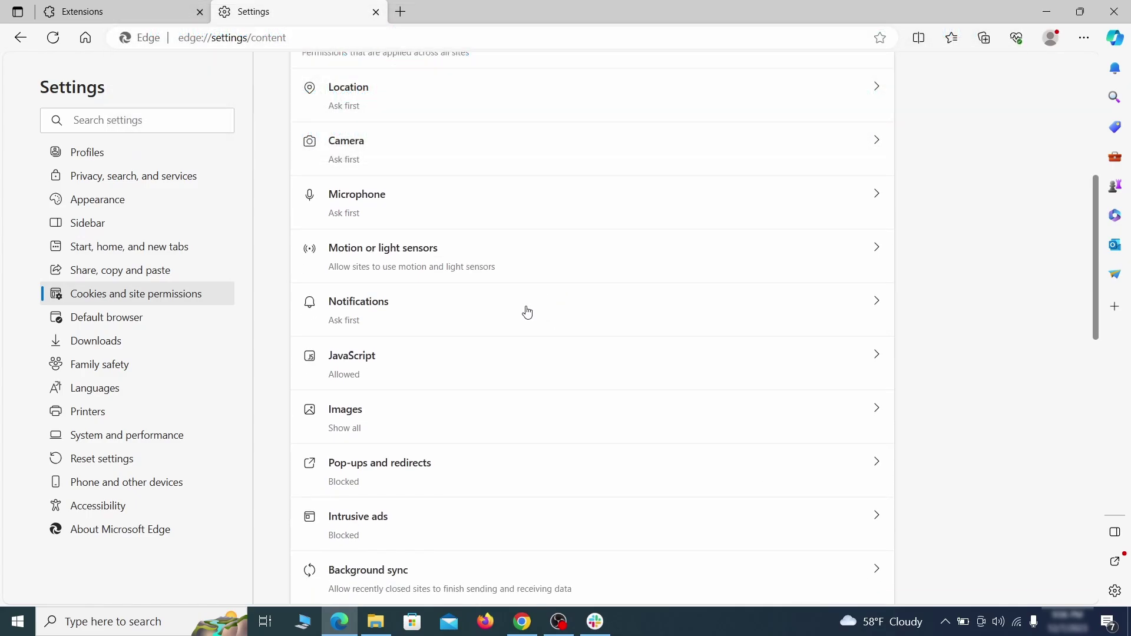
click(527, 312)
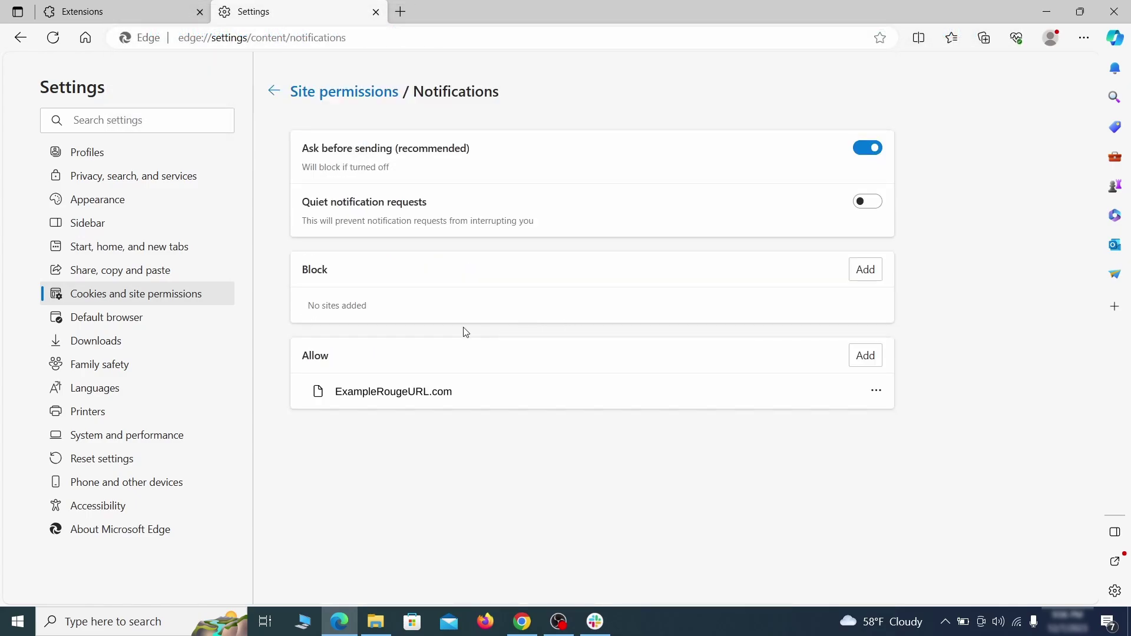
click(876, 391)
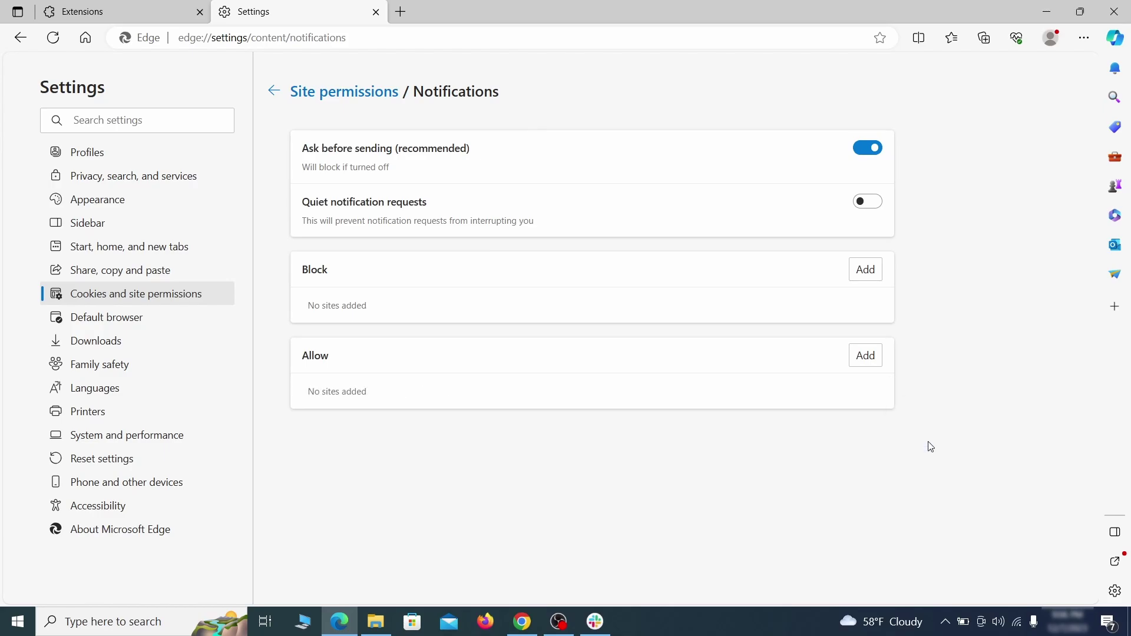